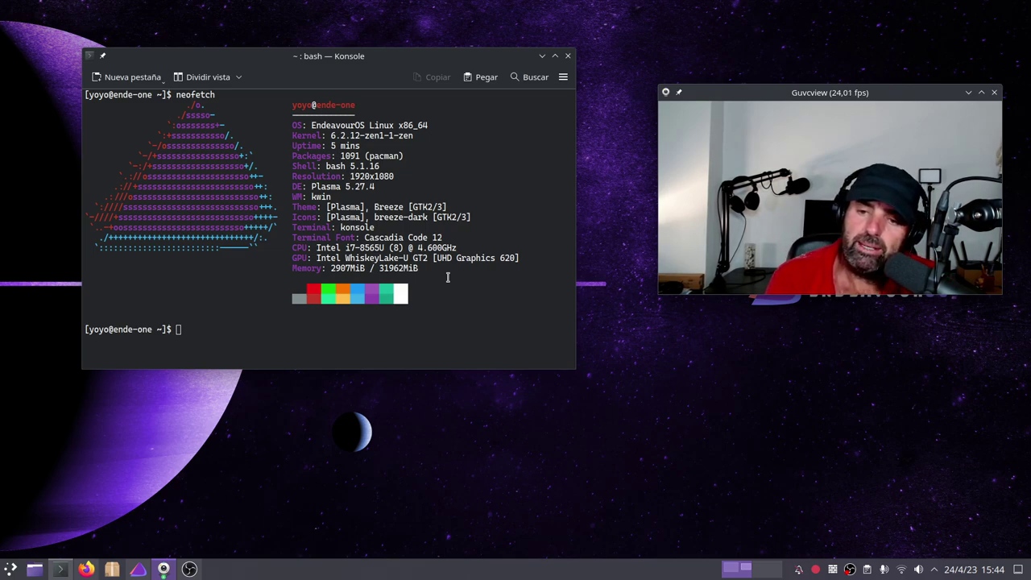
Step: Open the Octopi package manager, restore its window from full screen and move it to the middle of the desktop
click(113, 569)
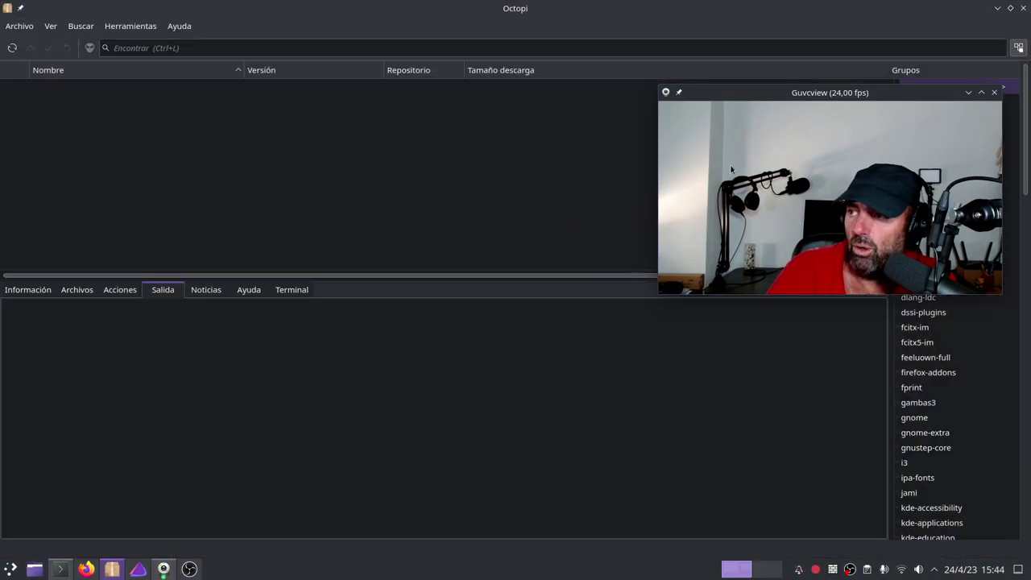
click(1010, 9)
drag(568, 24, 616, 134)
Step: Try to search the package list for "wayalnd"
text(w)
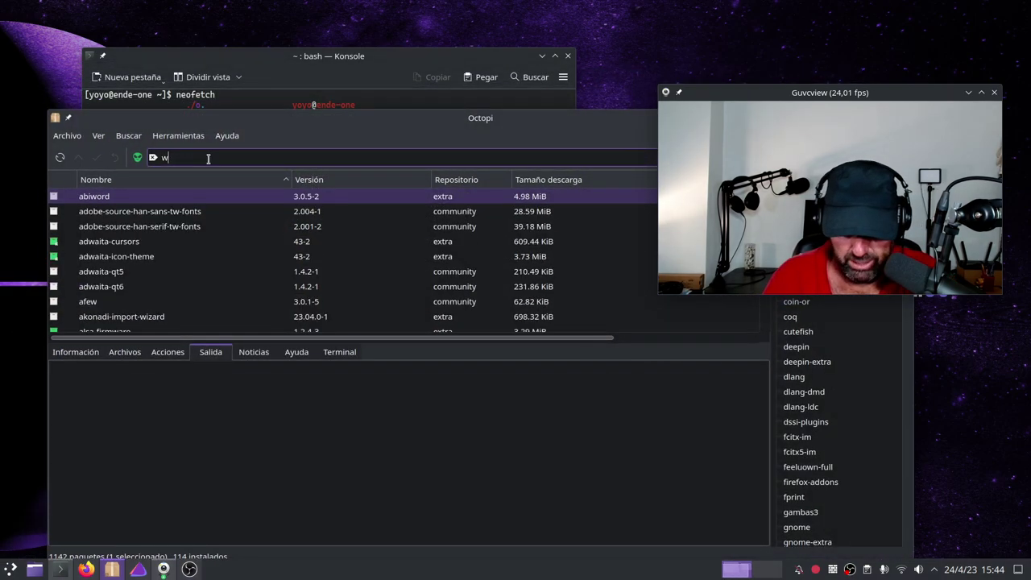
text(ayalnd)
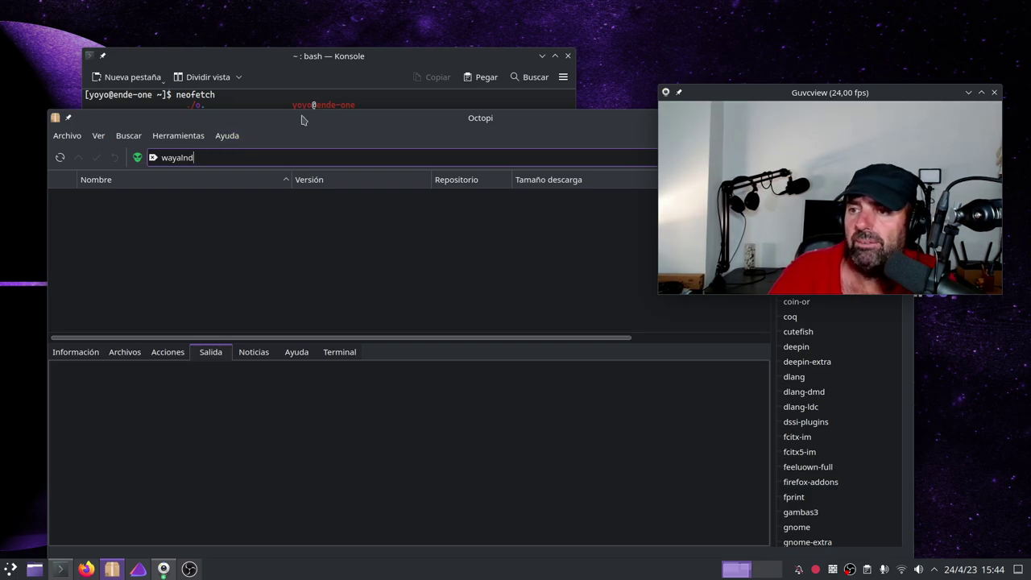
Step: Rearrange the Octopi and Guvcview windows so the webcam view no longer covers the package search field
drag(302, 115, 298, 77)
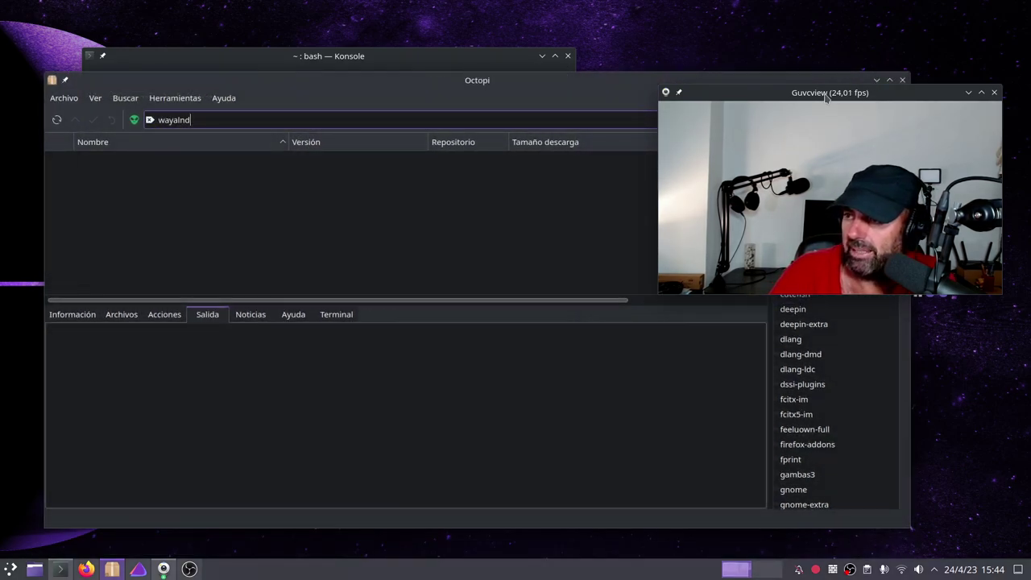
drag(823, 92, 822, 156)
drag(446, 85, 449, 35)
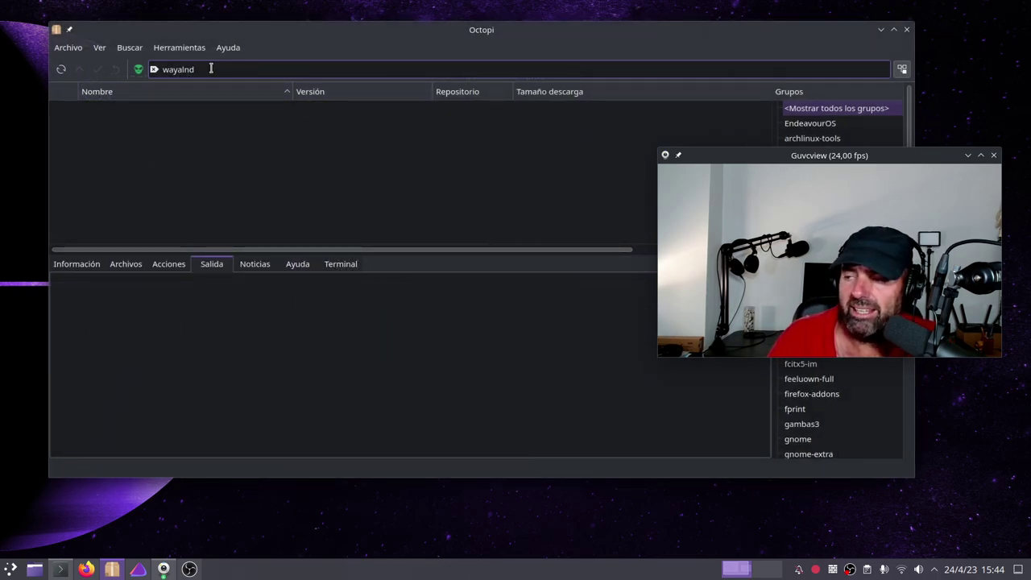
Step: Replace the mistyped package search term with "wayland"
key(BackSpace)
key(BackSpace)
key(BackSpace)
key(BackSpace)
key(BackSpace)
key(BackSpace)
key(BackSpace)
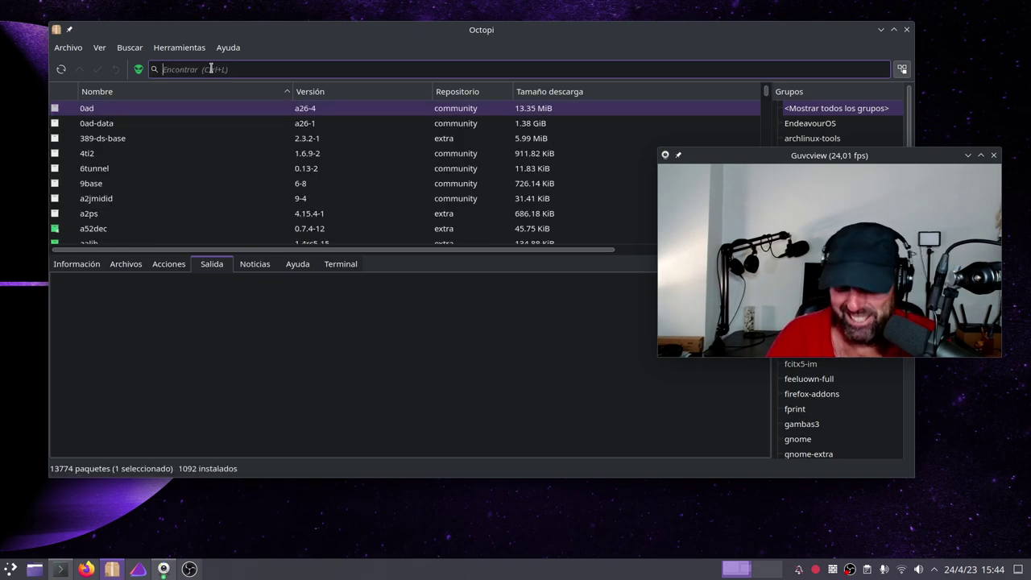
text(waykand)
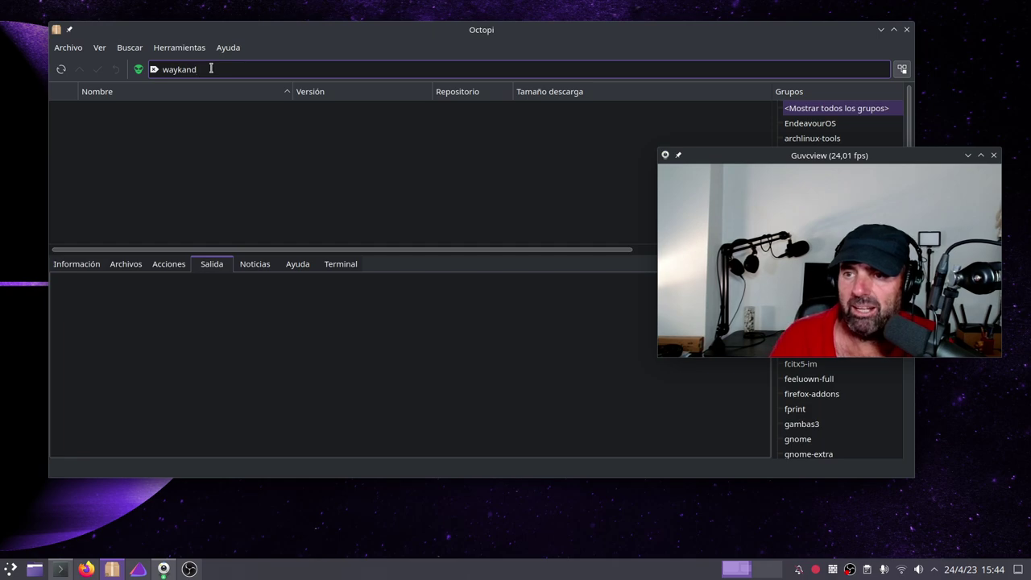
key(BackSpace)
key(BackSpace)
key(BackSpace)
key(BackSpace)
key(BackSpace)
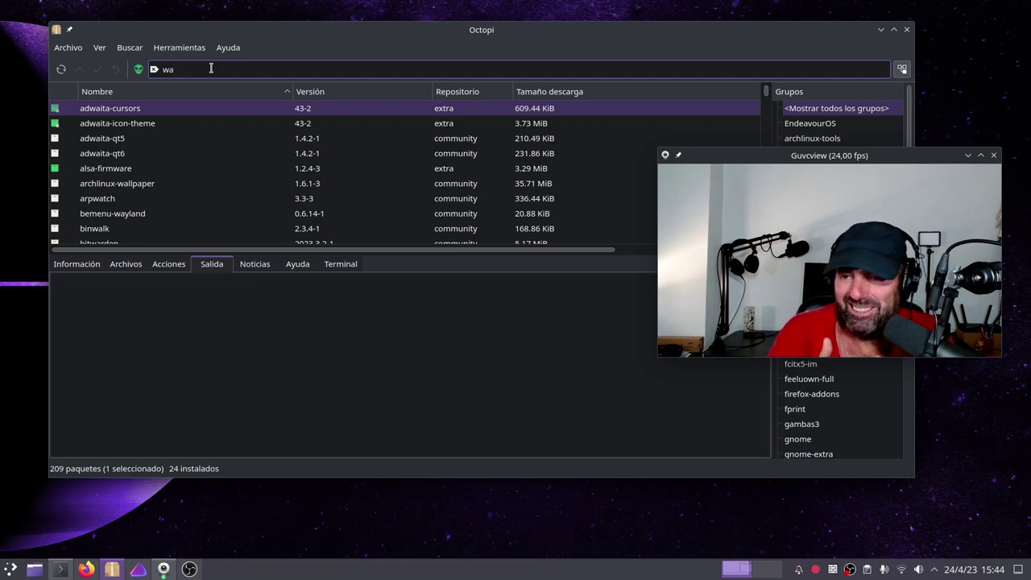
text(w)
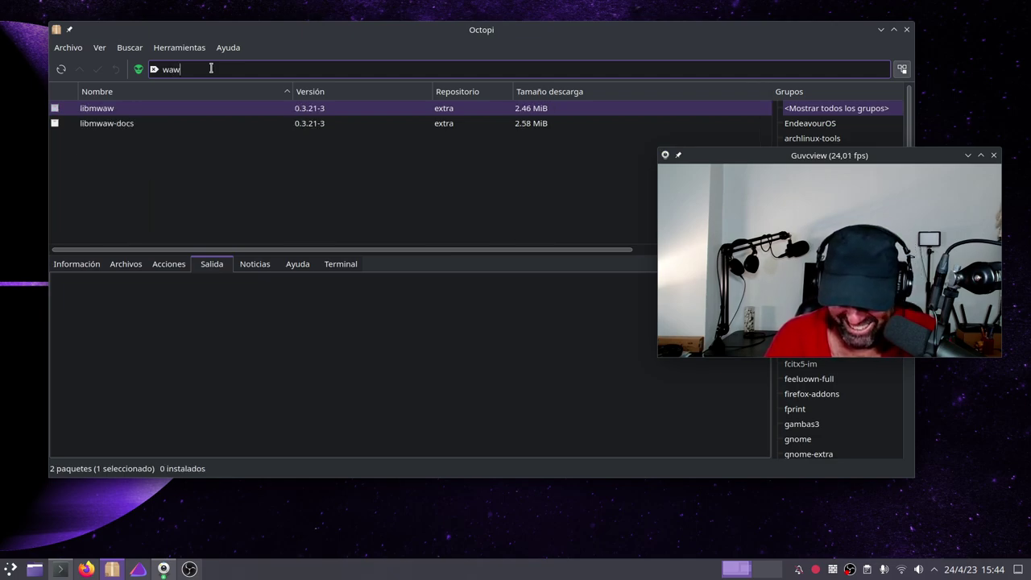
text(land)
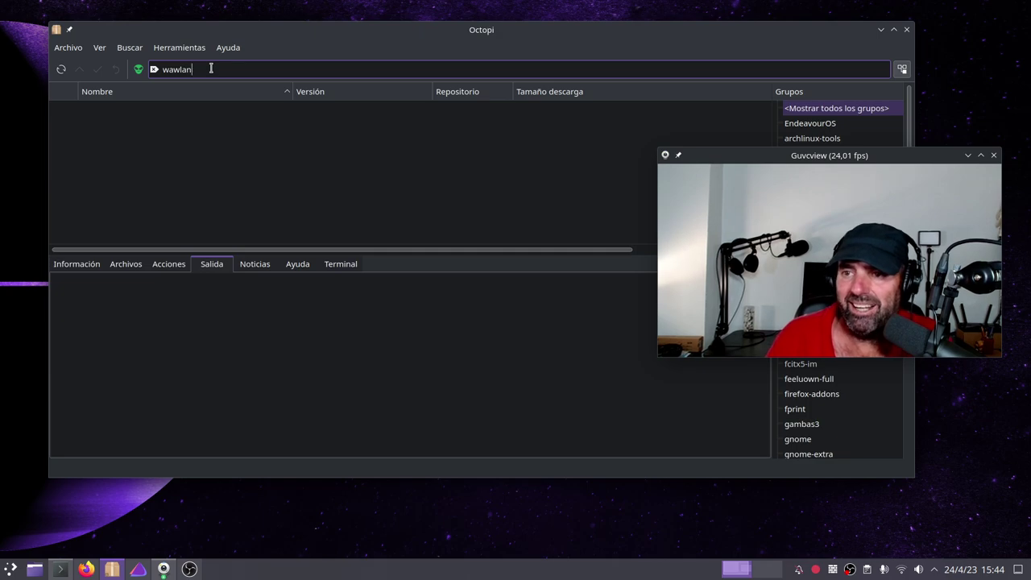
key(BackSpace)
key(BackSpace)
key(BackSpace)
key(BackSpace)
key(BackSpace)
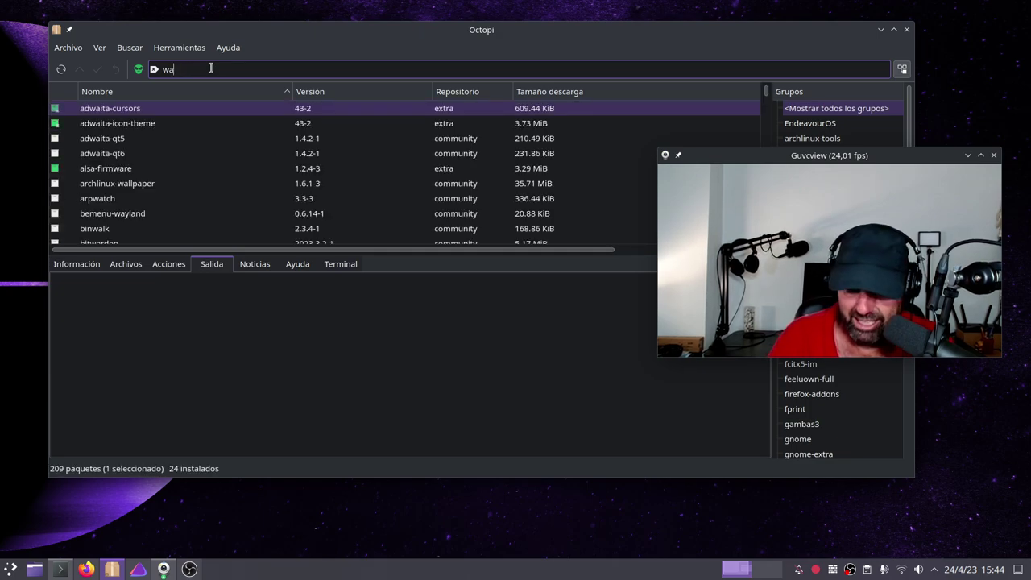
text(yland)
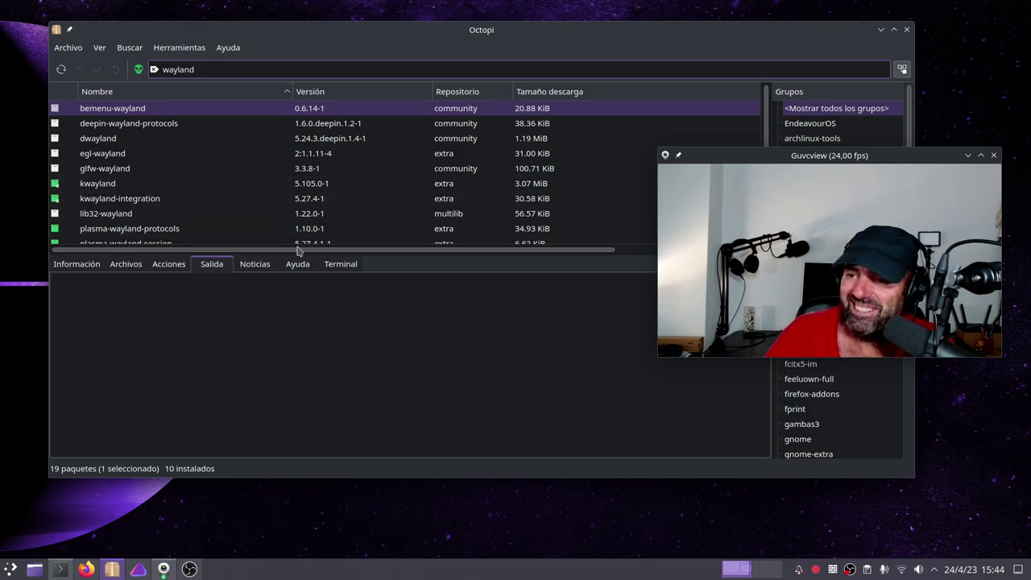
Step: Enlarge the package list and highlight plasma-wayland-protocols, plasma-wayland-session and wayland-protocols in turn
drag(435, 254, 443, 406)
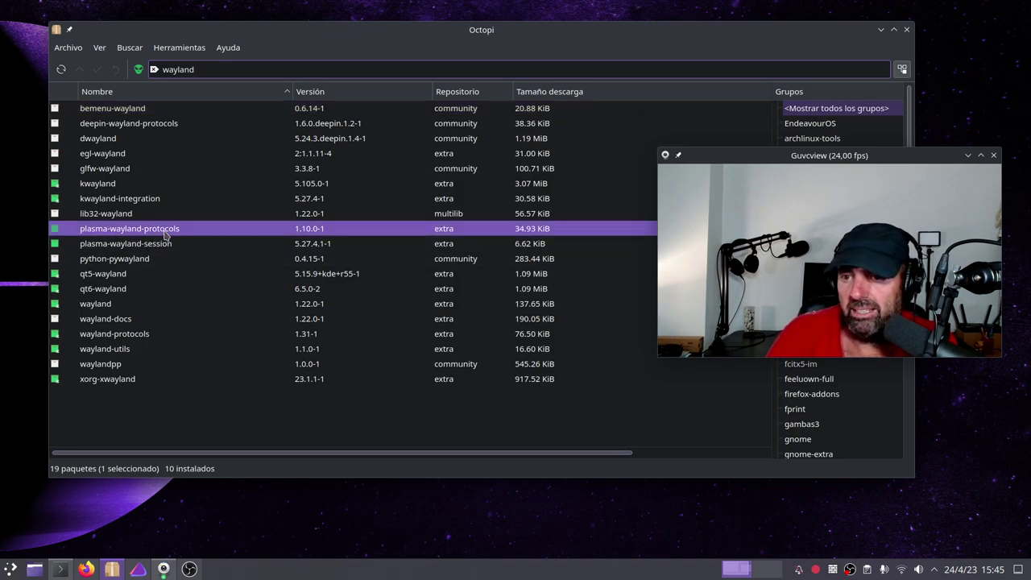
click(163, 231)
click(163, 243)
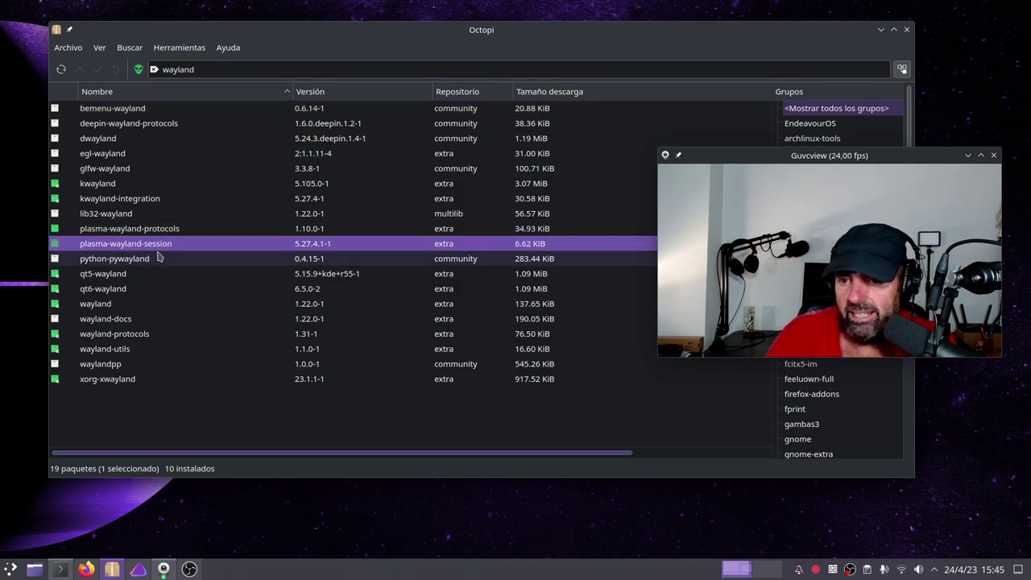
click(134, 336)
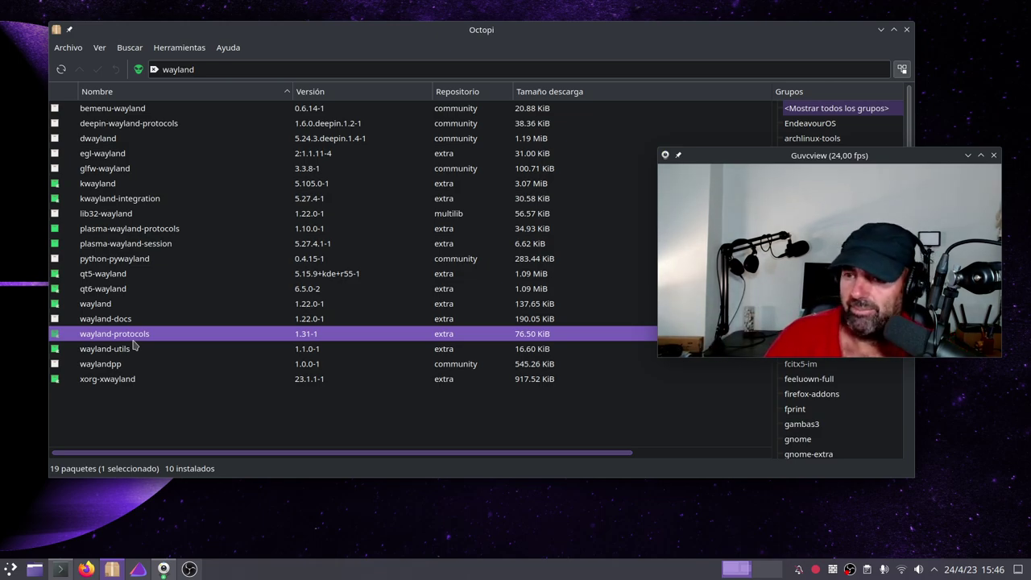
Step: Search the packages for "pipewire" and highlight pipewire-x11-bell and pipewire-v4l2
drag(211, 69, 105, 69)
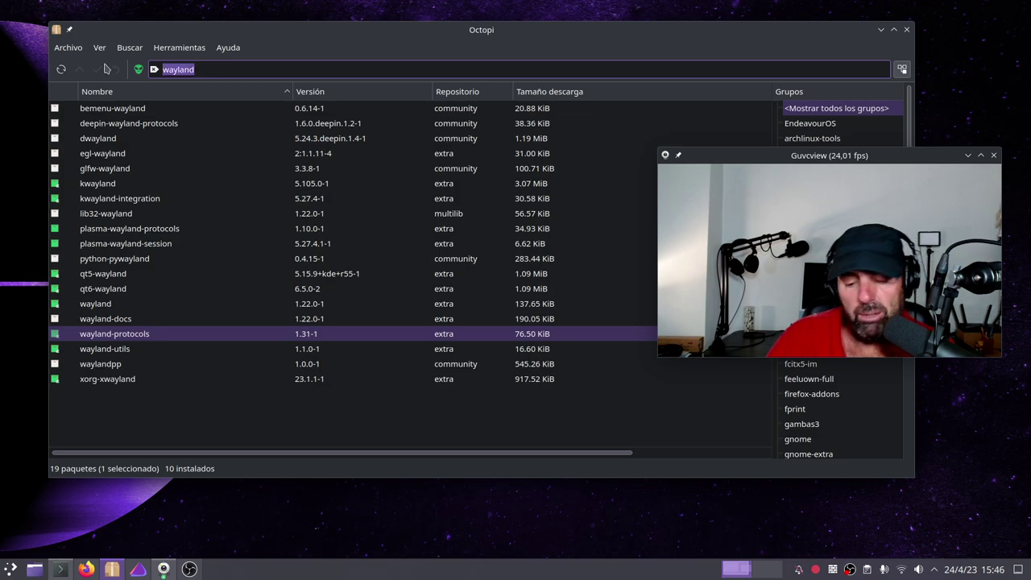
key(BackSpace)
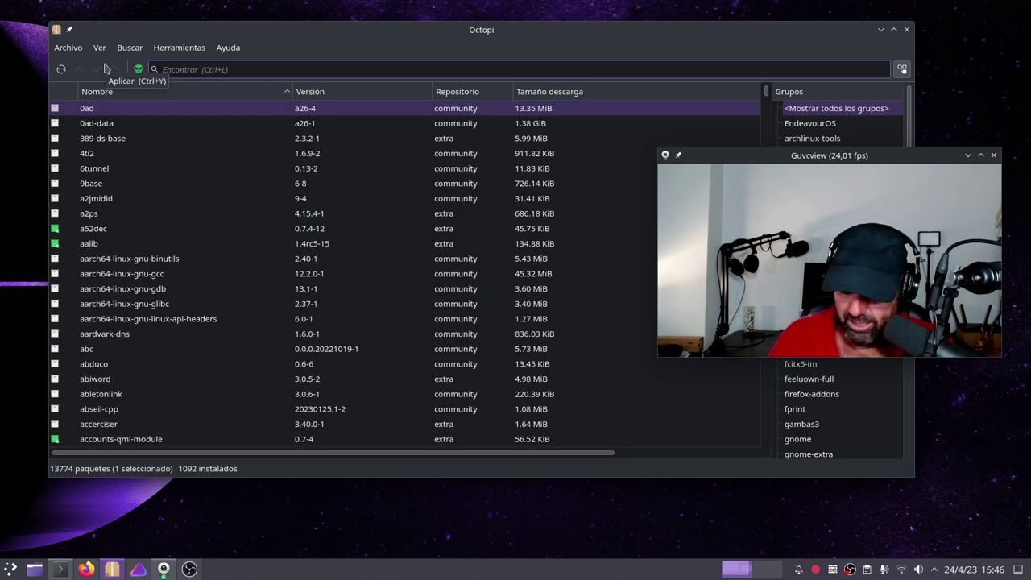
text(pipewi)
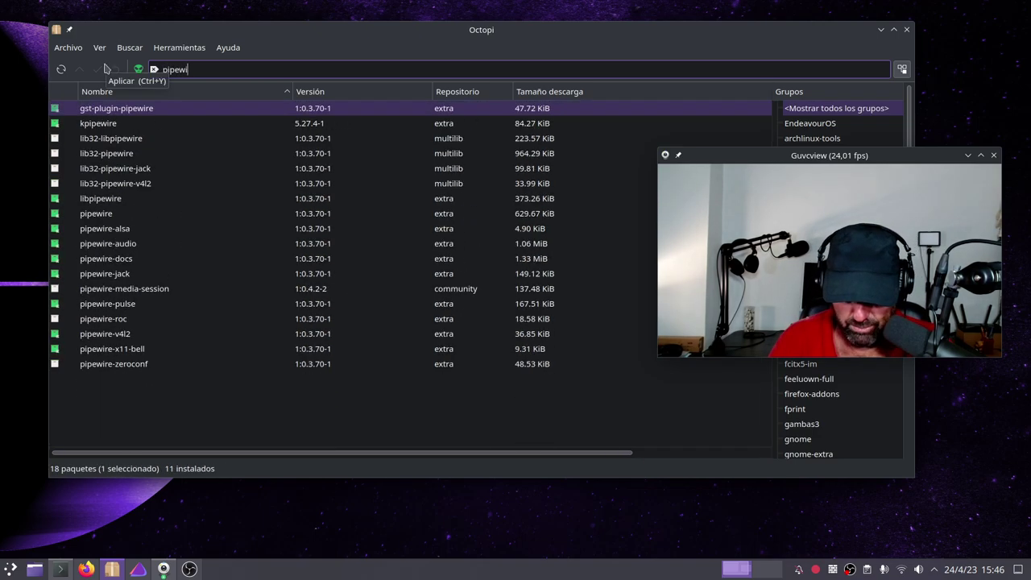
text(re)
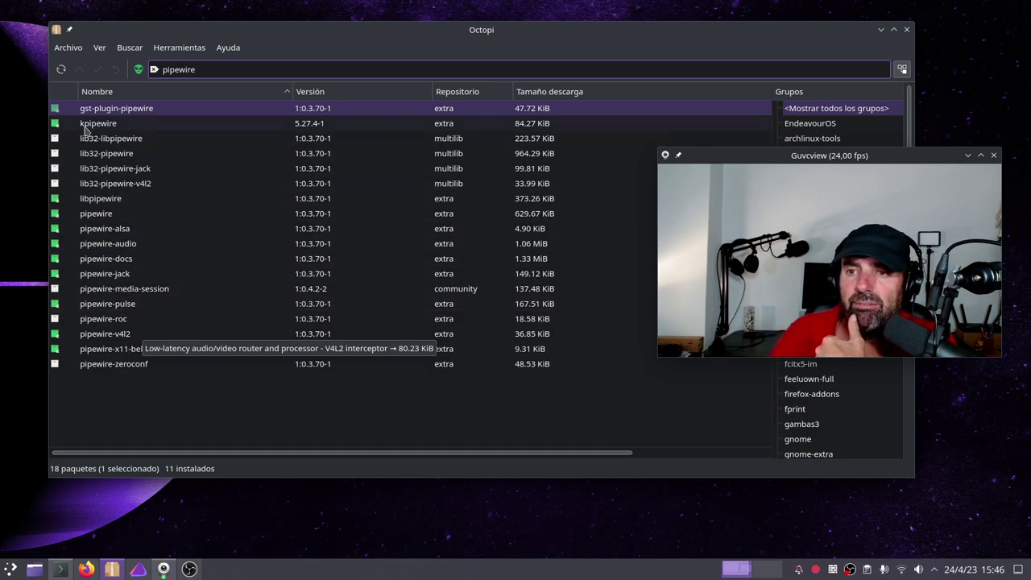
click(123, 352)
click(119, 337)
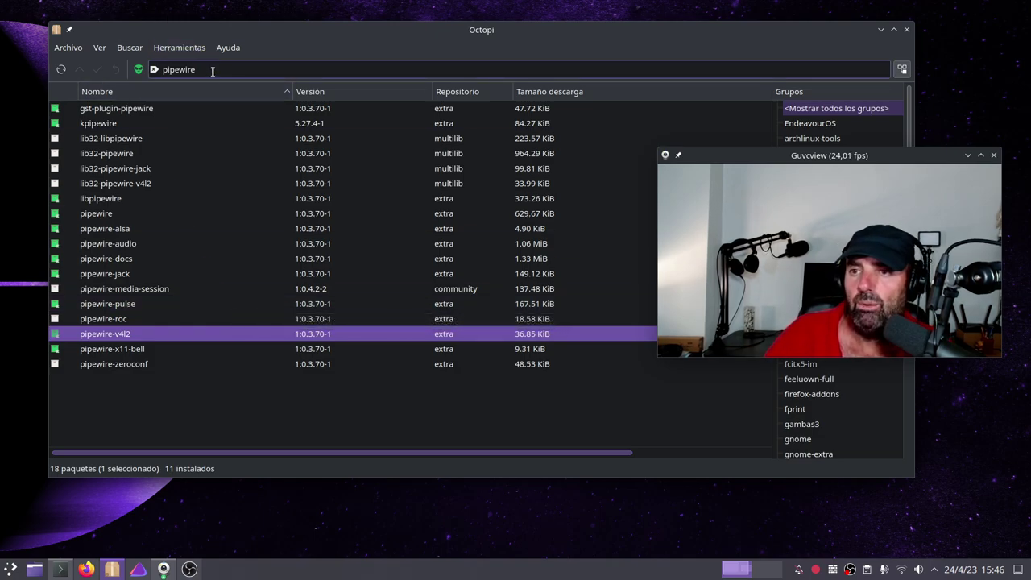
Step: Search the packages for "pulseaudio" instead
drag(212, 70, 150, 69)
text(pu)
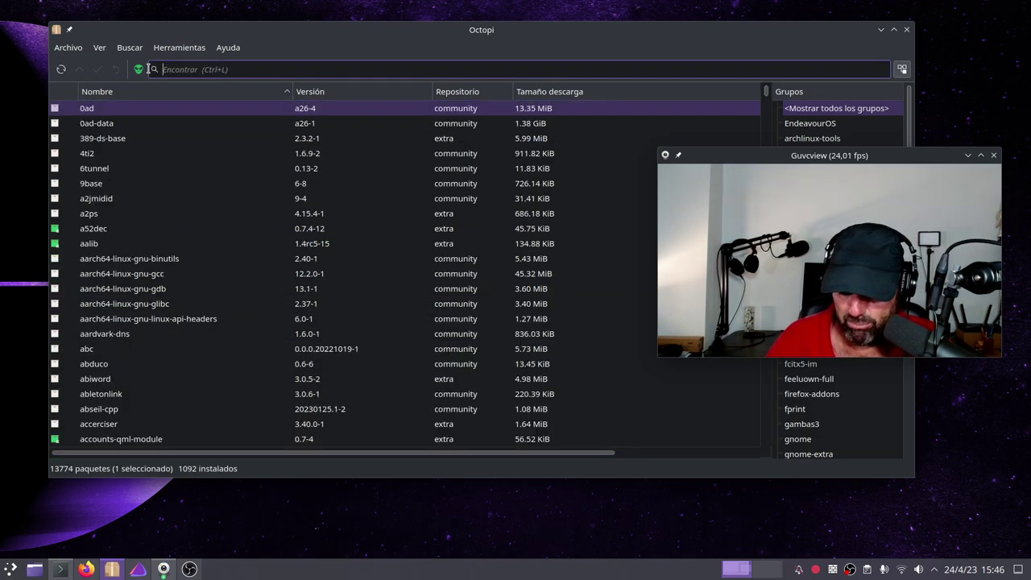
text(eaudio)
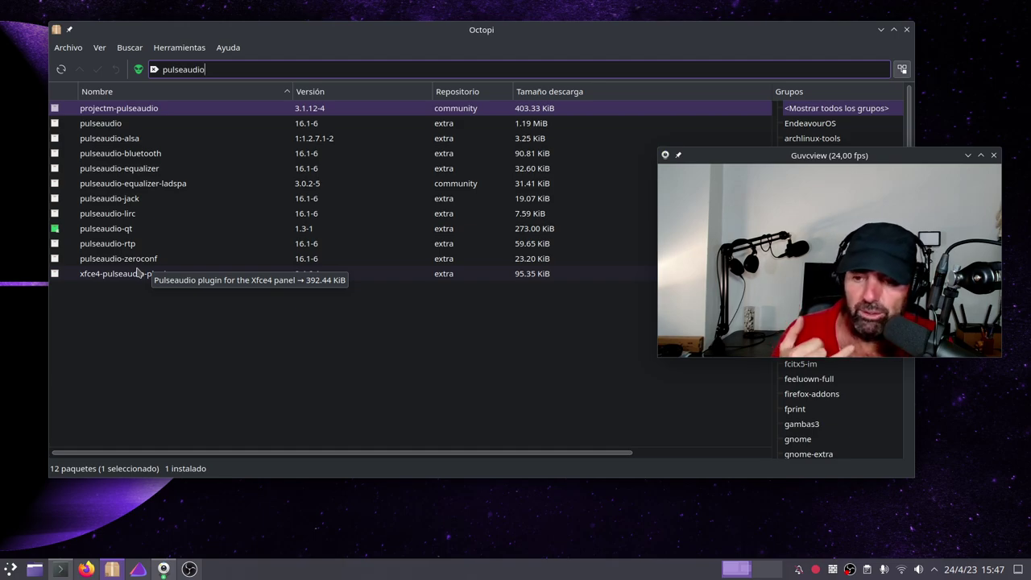
Step: Search the packages for "xdg-desk" to inspect xdg-desktop-portal-kde, and clear the search field
key(ctrl+a)
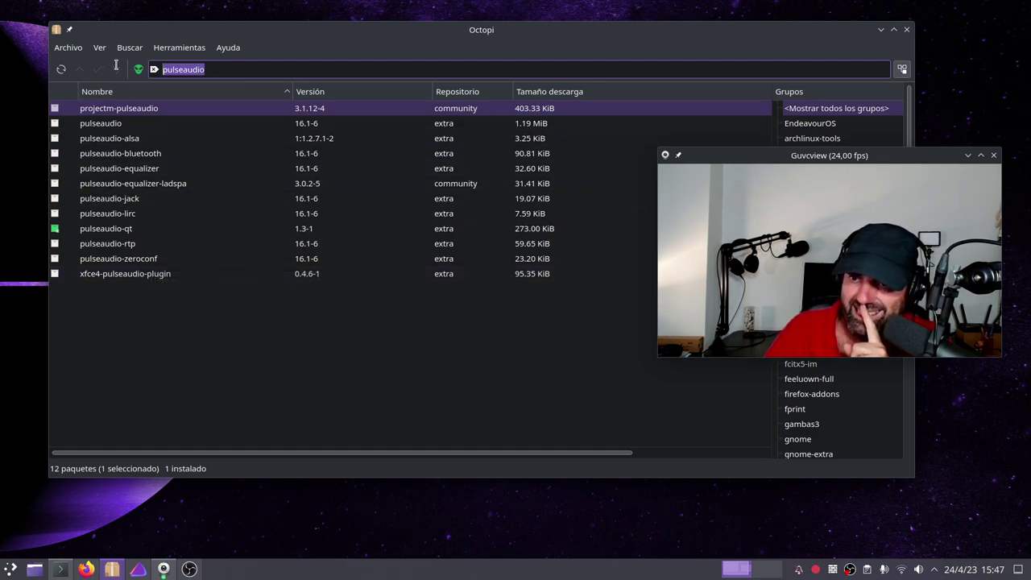
key(BackSpace)
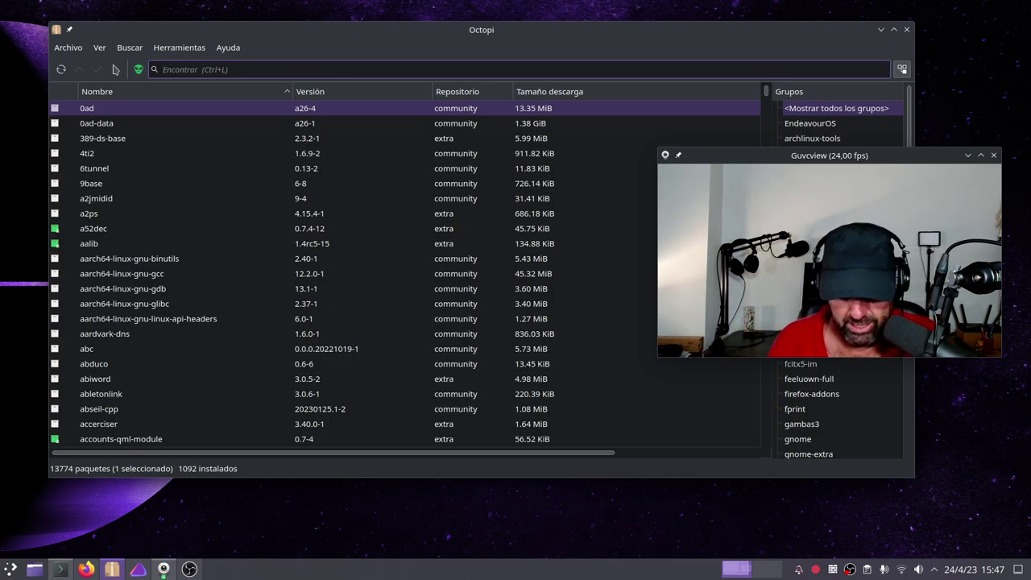
text(xdg)
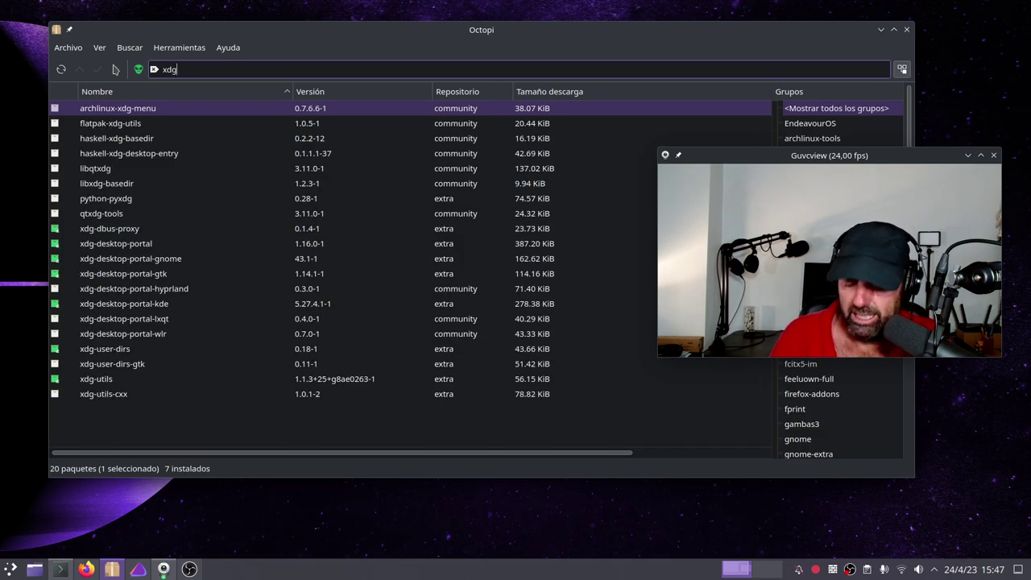
text(-desk)
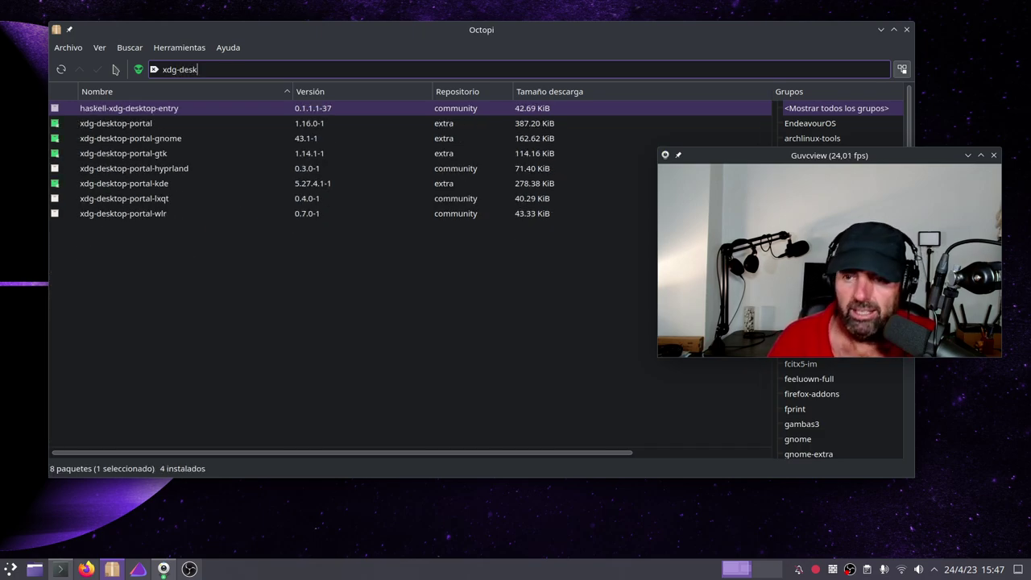
click(123, 186)
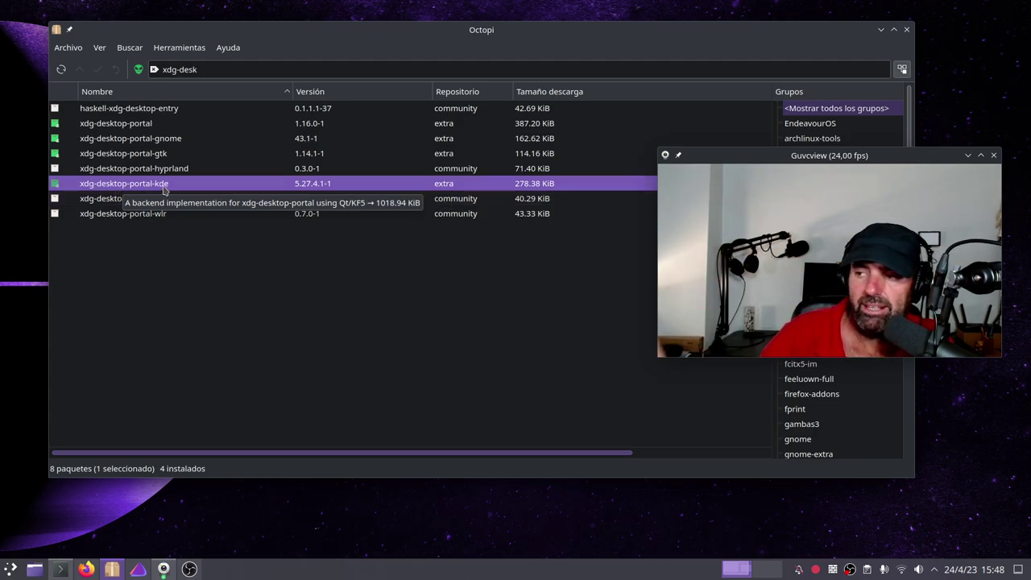
click(212, 69)
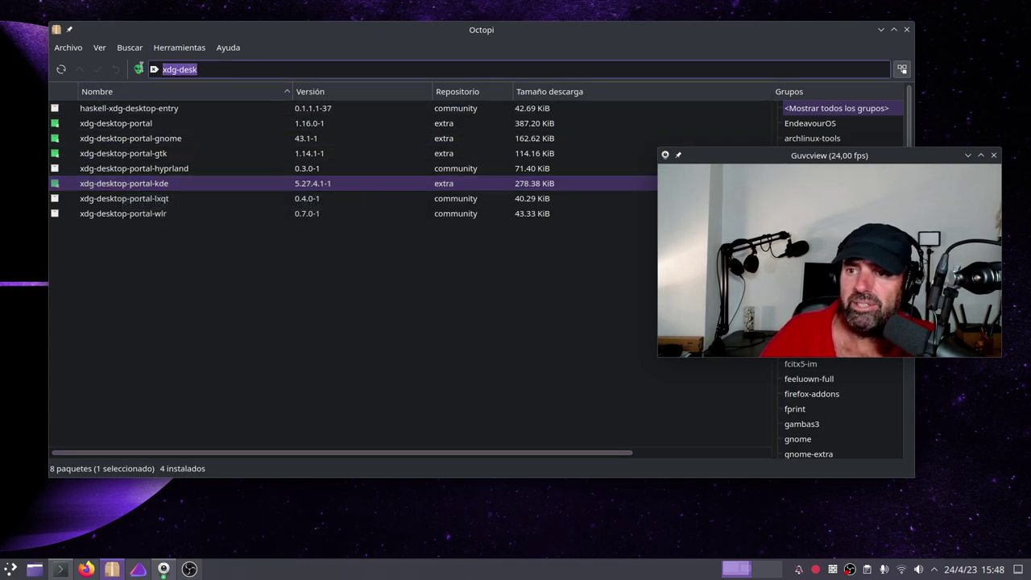
key(BackSpace)
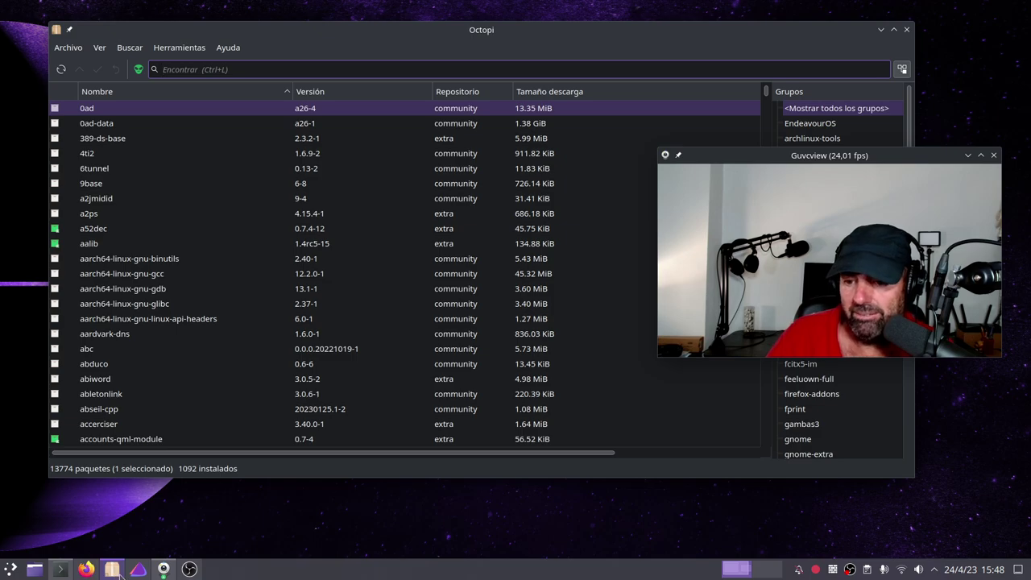
Step: Find and open the Discover software centre, and reposition its window over Octopi
mouse_move(119, 574)
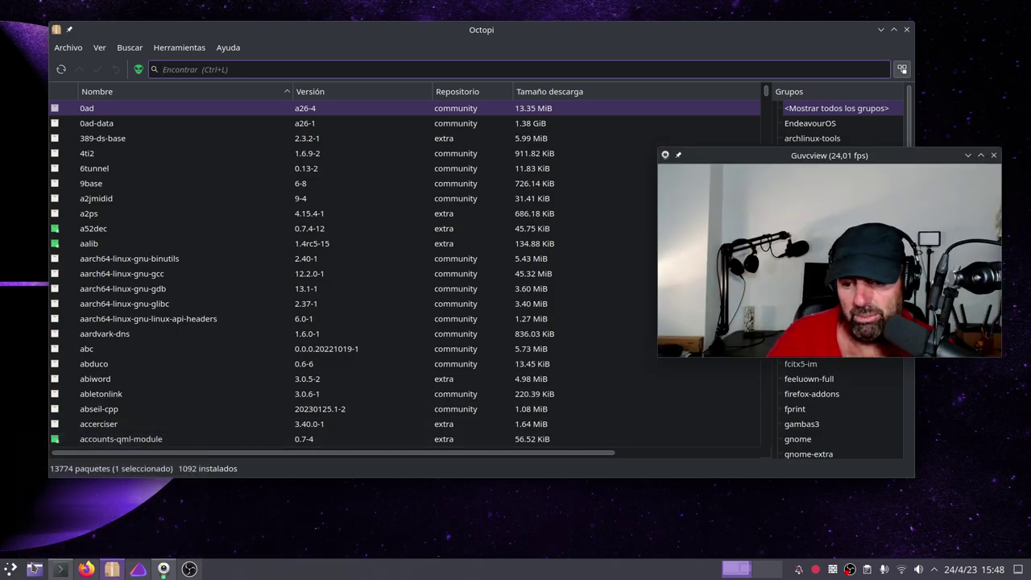
click(10, 568)
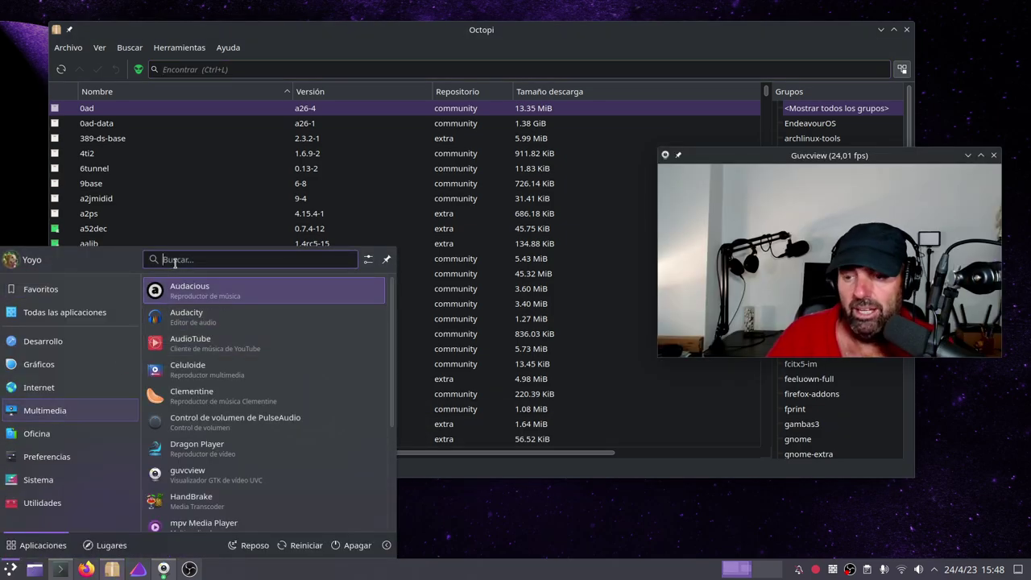
text(dis)
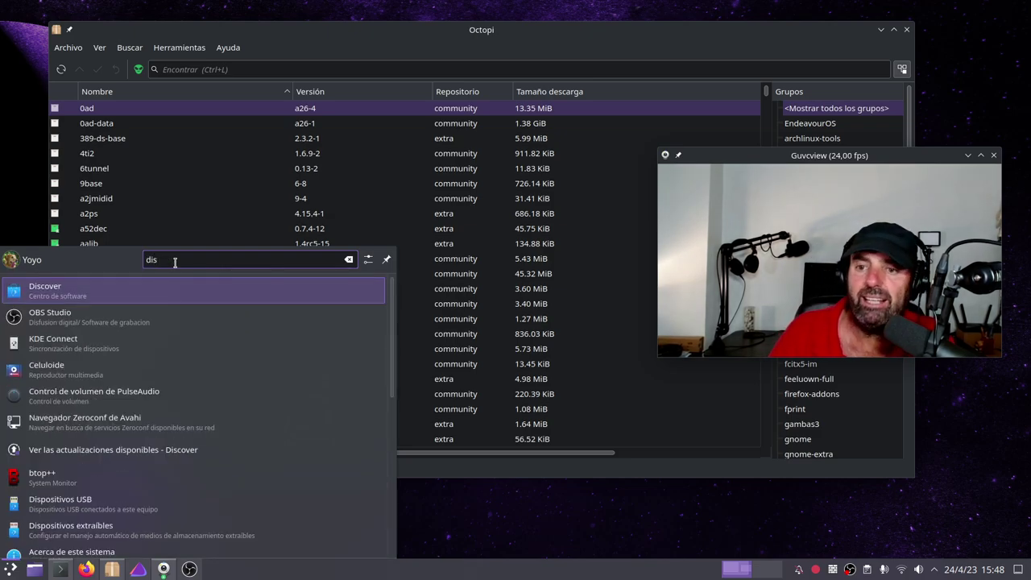
click(34, 292)
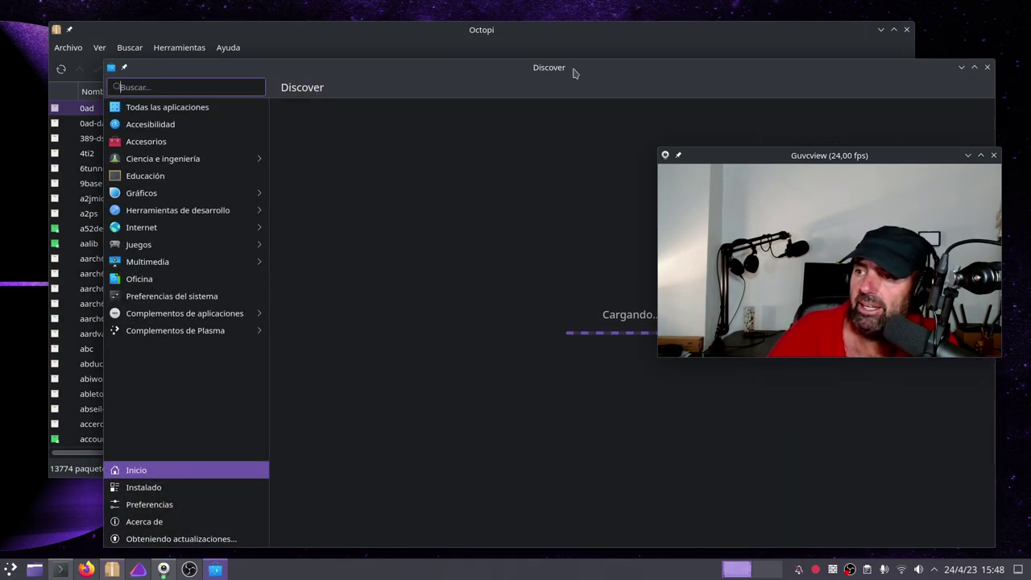
drag(572, 71, 473, 53)
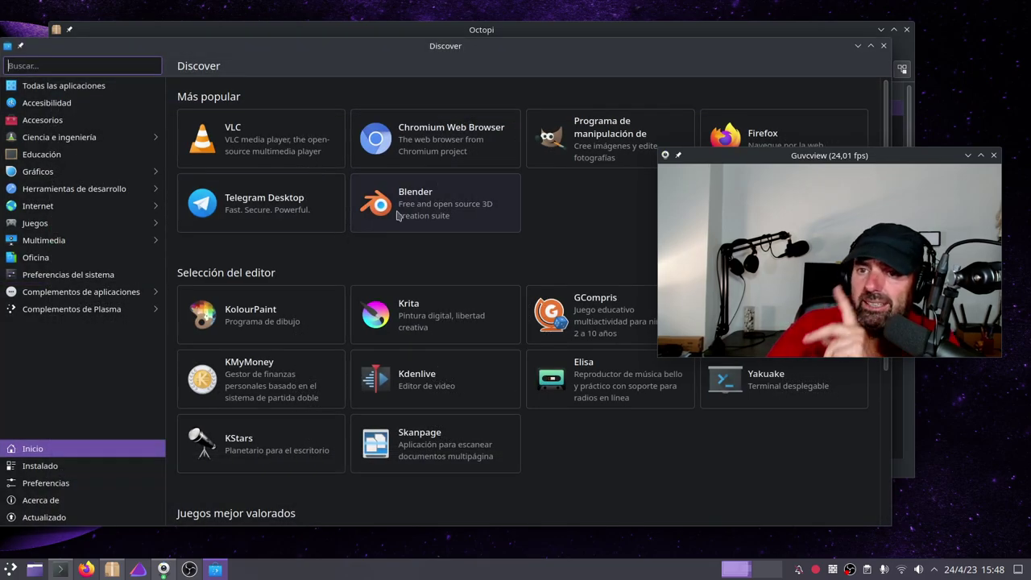
drag(752, 60, 652, 109)
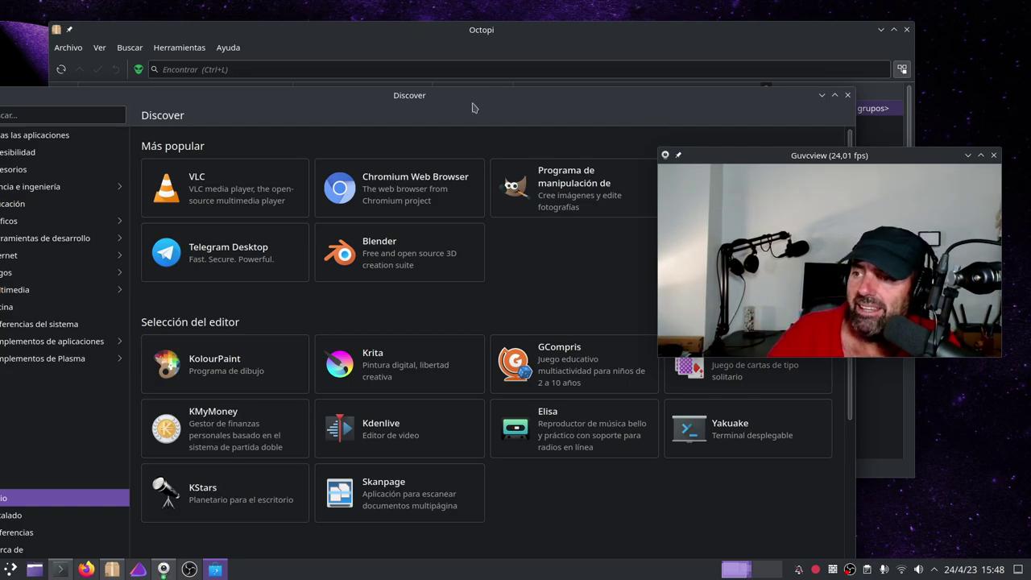
Step: Close the Discover window and search the Octopi packages for "discover"
drag(473, 107, 554, 254)
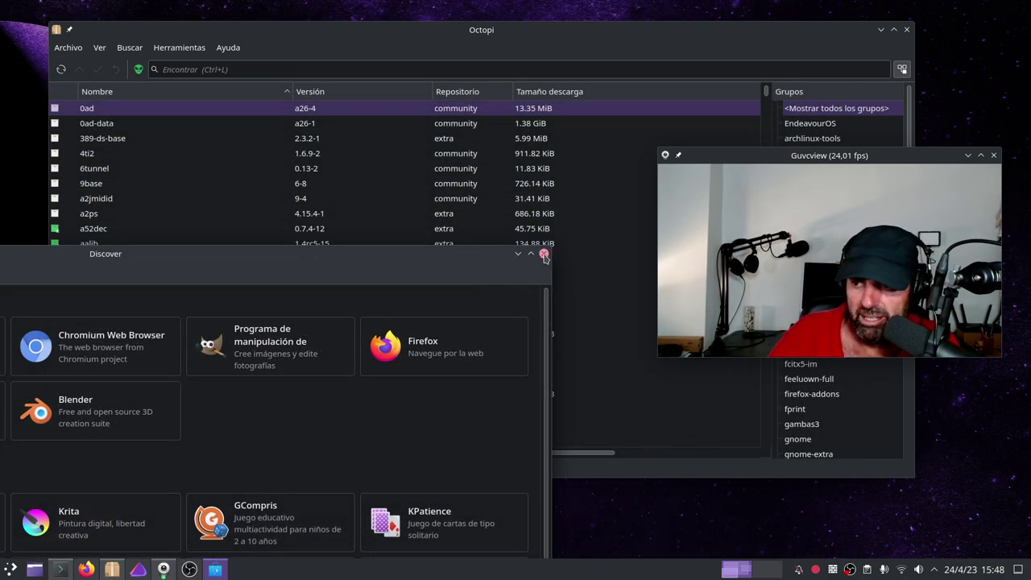
click(543, 255)
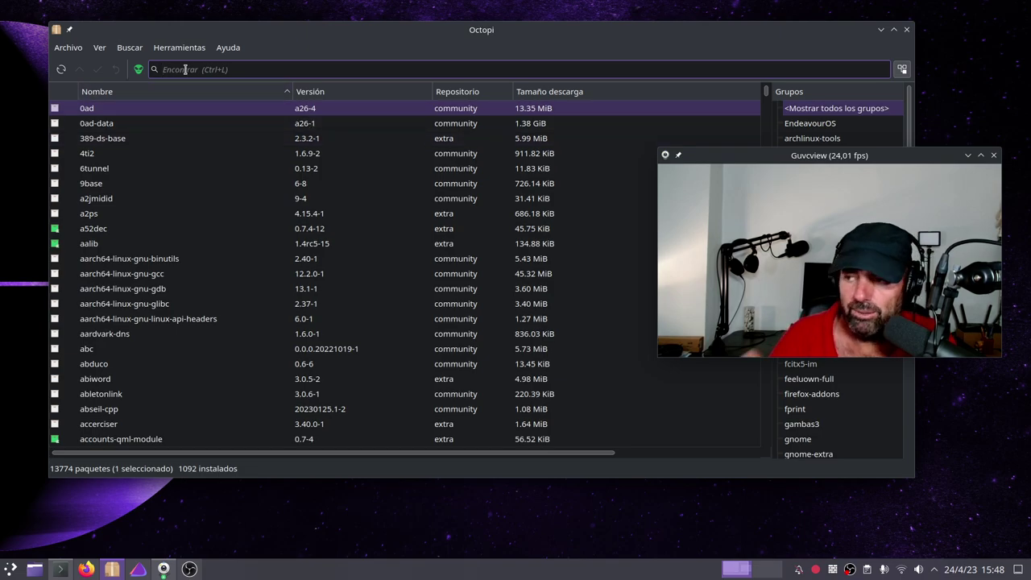
text(dus)
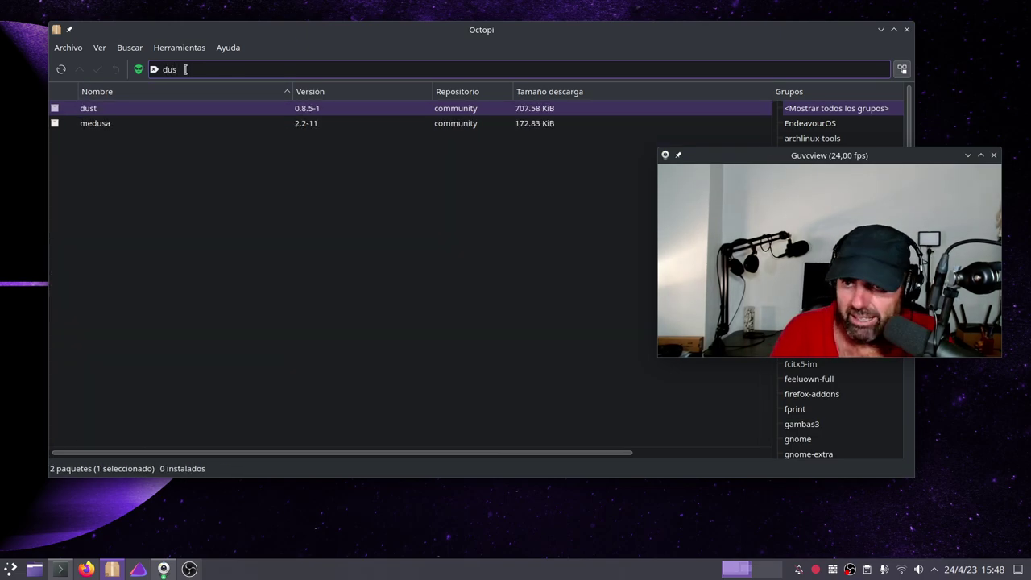
key(BackSpace)
key(BackSpace)
text(i)
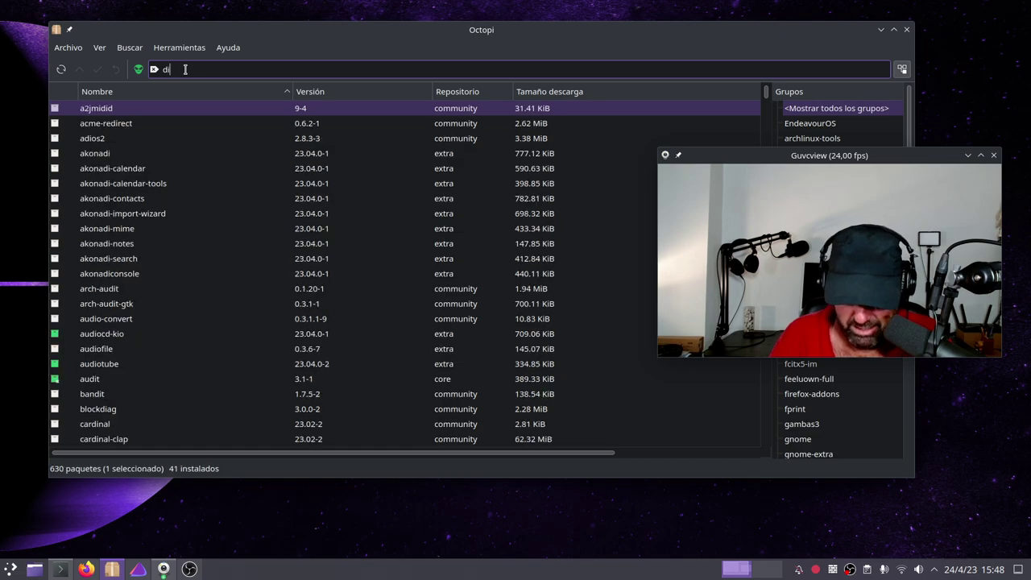
text(scover)
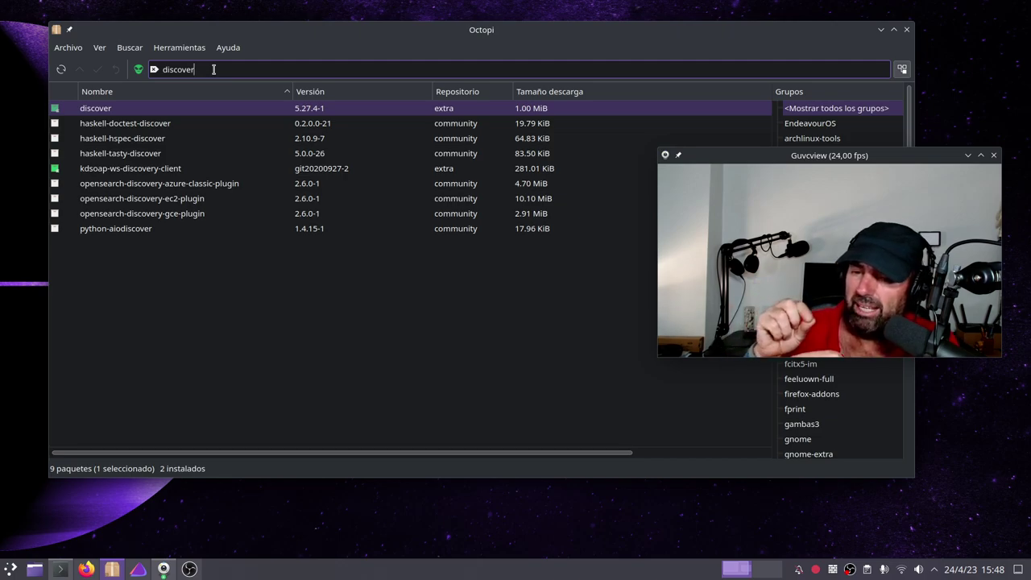
Step: Clear the "discover" search and filter the packages by "pa" instead
key(BackSpace)
key(BackSpace)
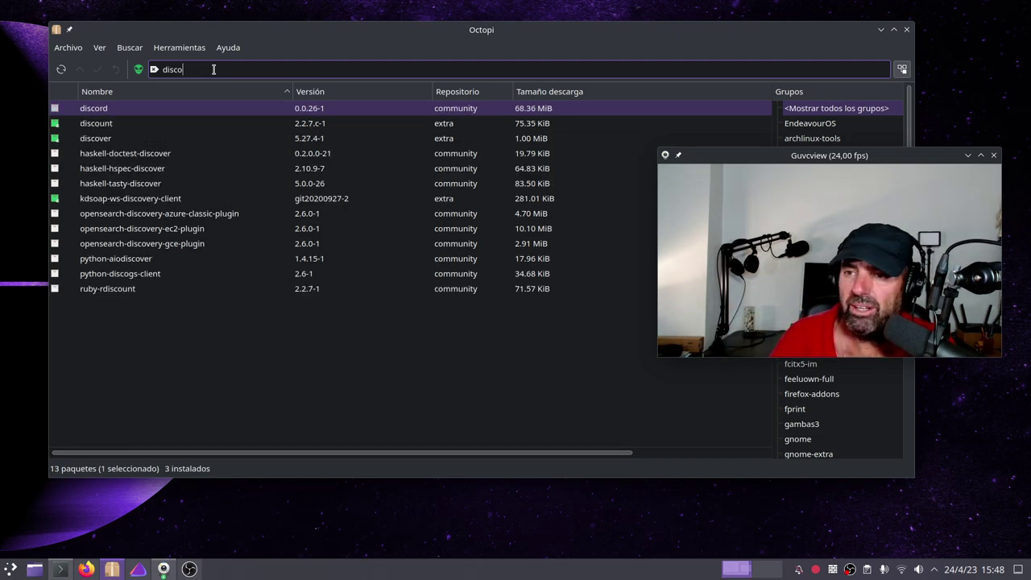
key(BackSpace)
key(BackSpace)
key(BackSpace)
key(BackSpace)
key(BackSpace)
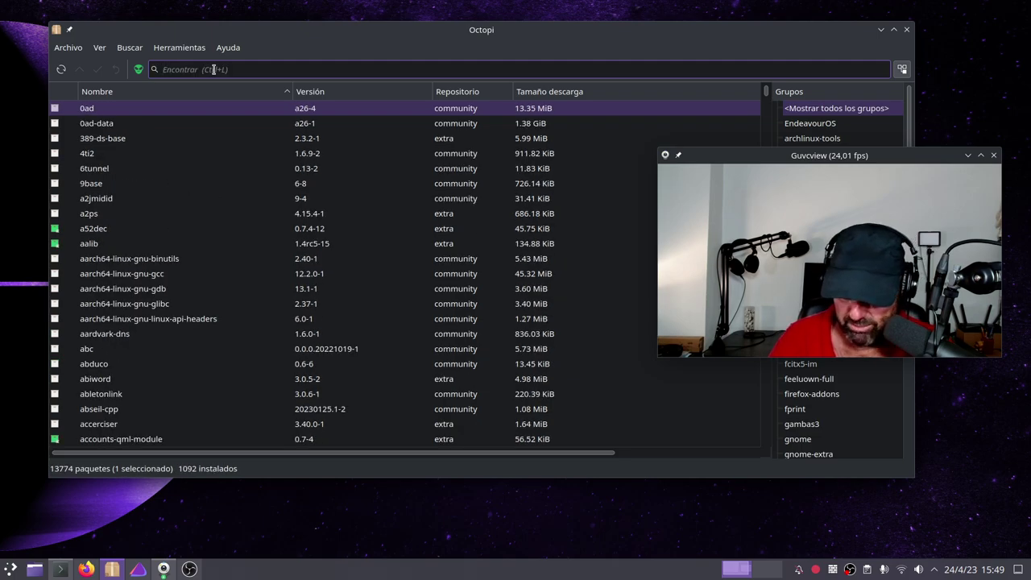
text(pa)
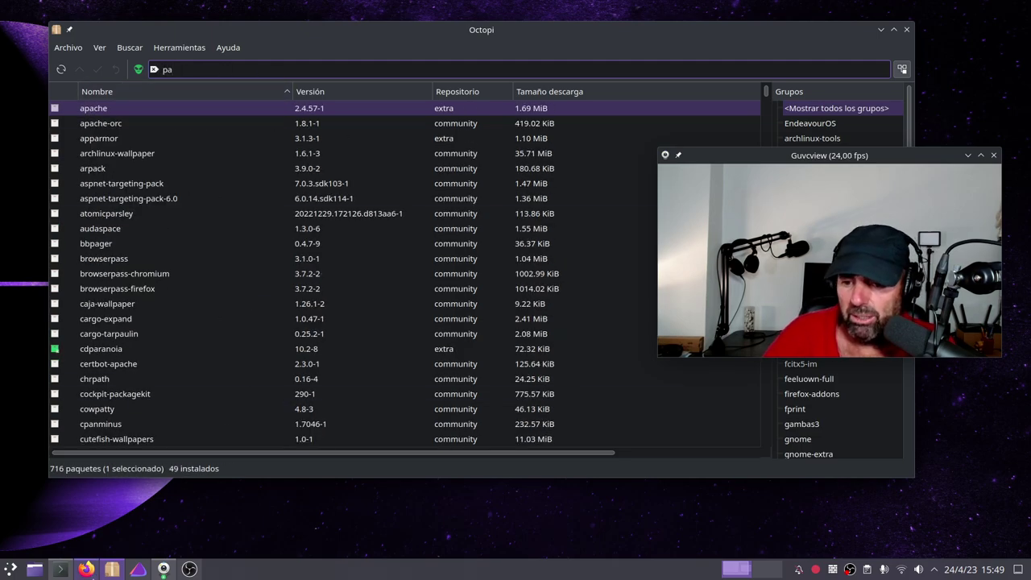
Step: Switch to the Dolphin file manager and open Screenshot_20230423_155035.png from the Imágenes folder
click(35, 568)
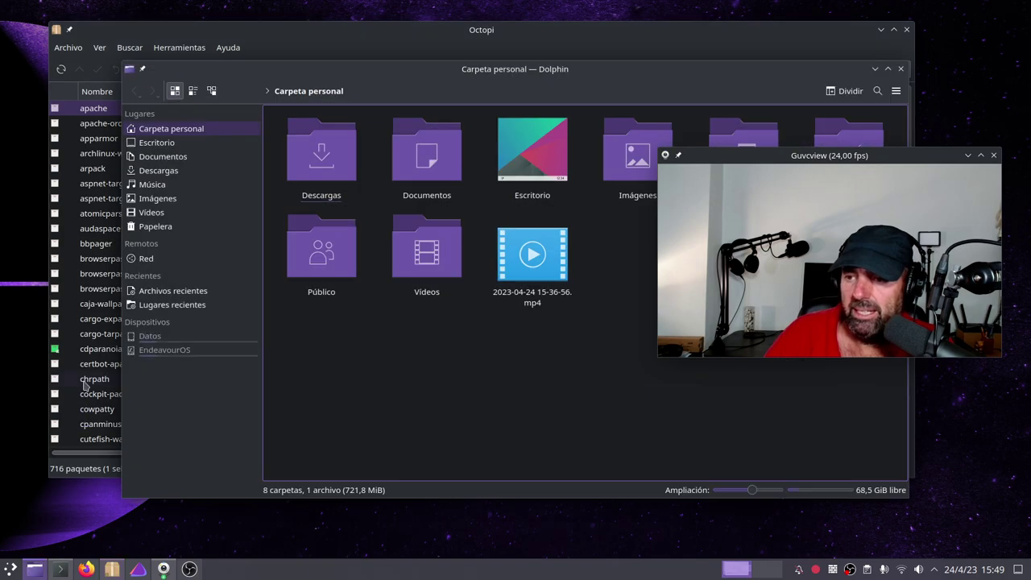
drag(596, 70, 358, 95)
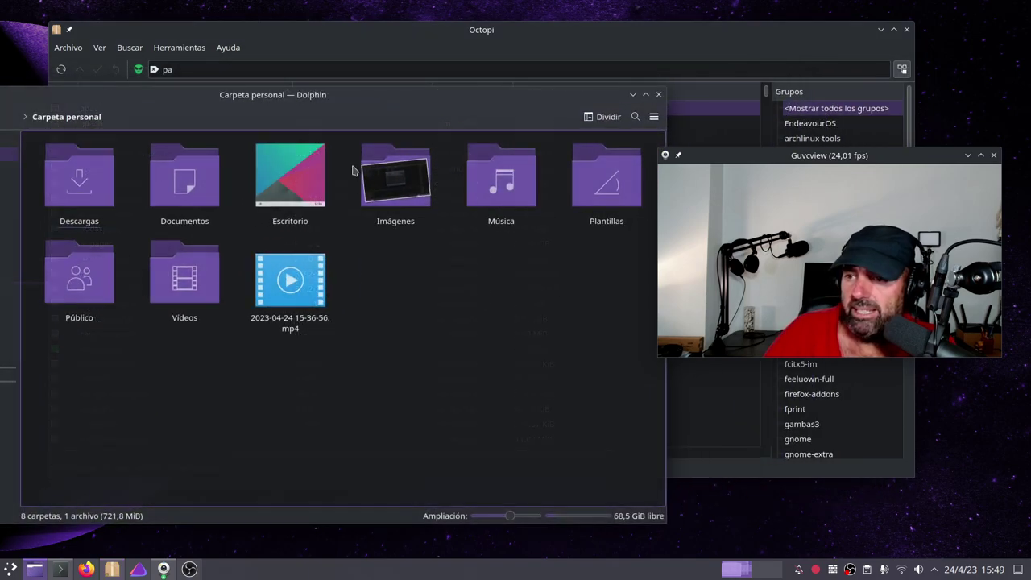
double_click(362, 181)
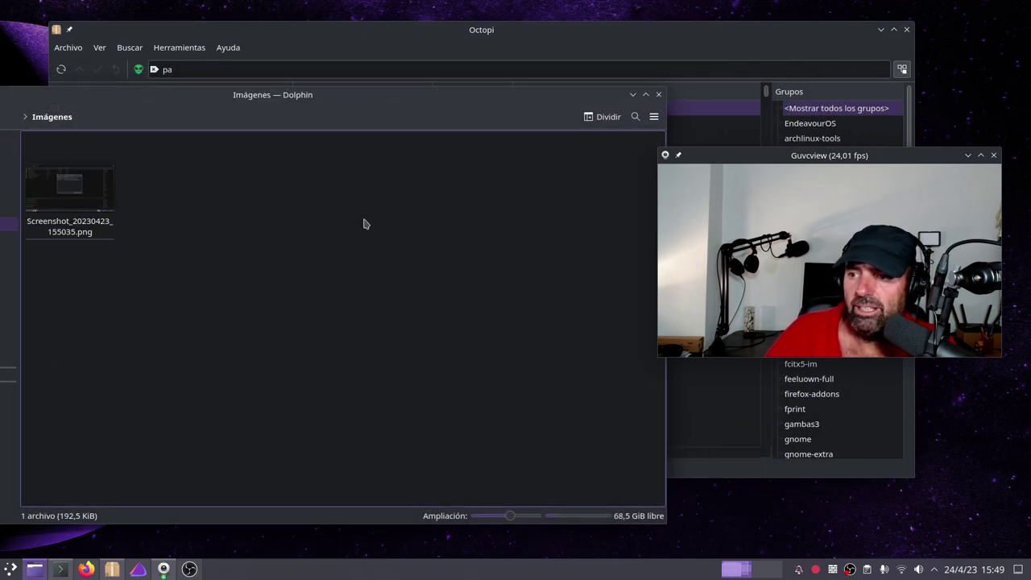
double_click(66, 200)
drag(645, 167, 366, 167)
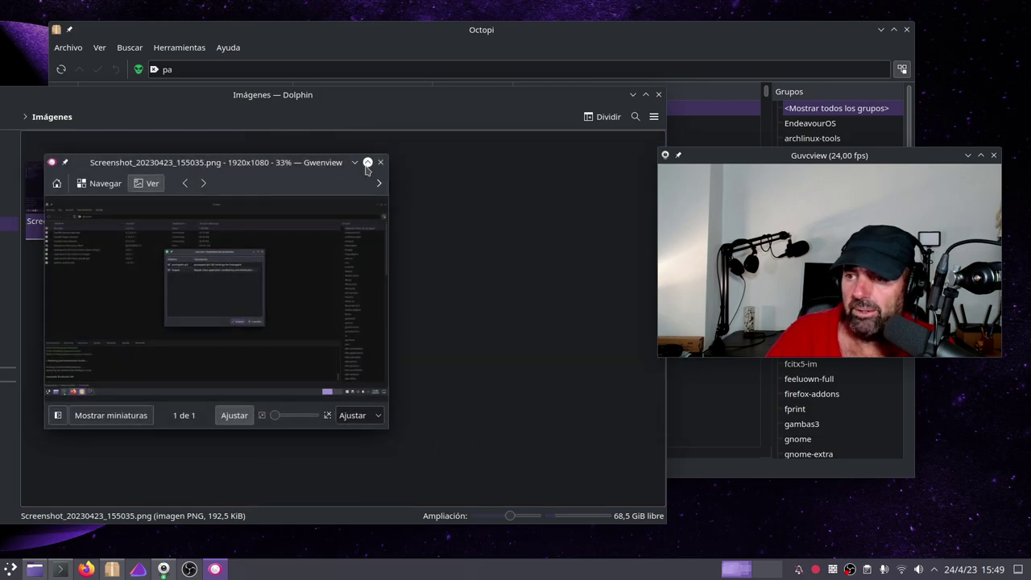
Step: Maximize the image viewer and enlarge the screenshot to 213% to read discover's optional dependencies
click(367, 163)
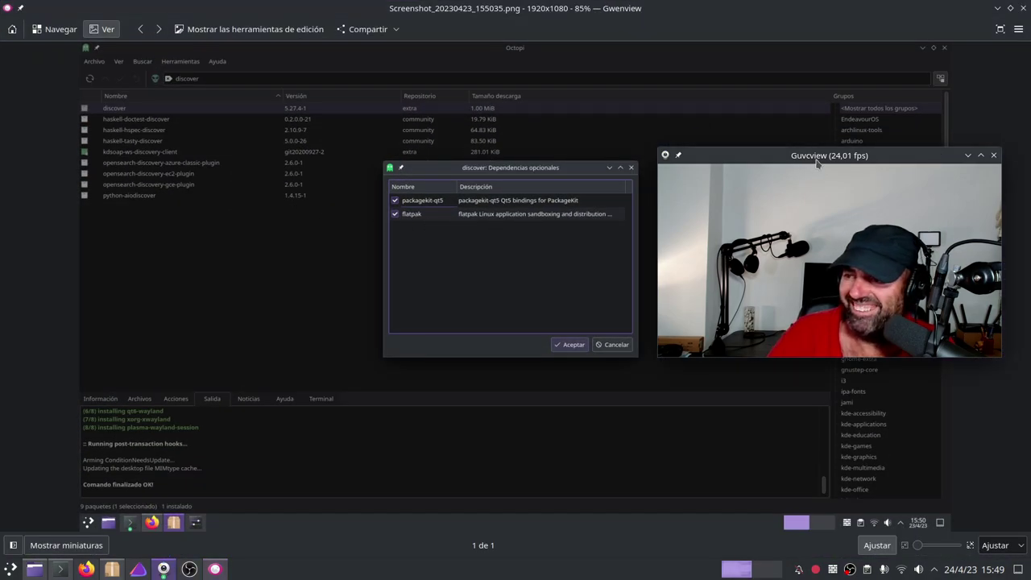
drag(815, 162, 810, 238)
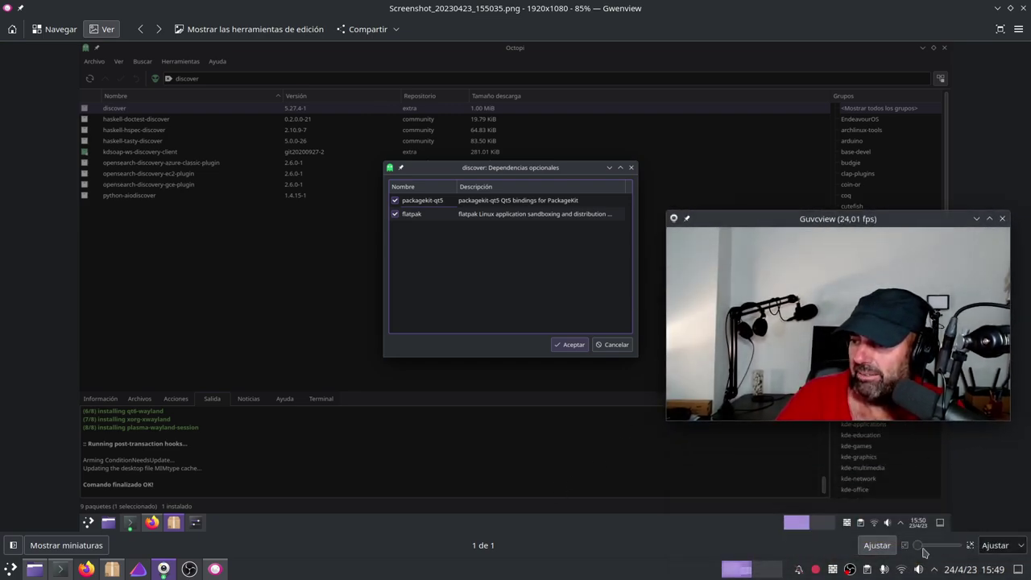
drag(920, 546, 932, 547)
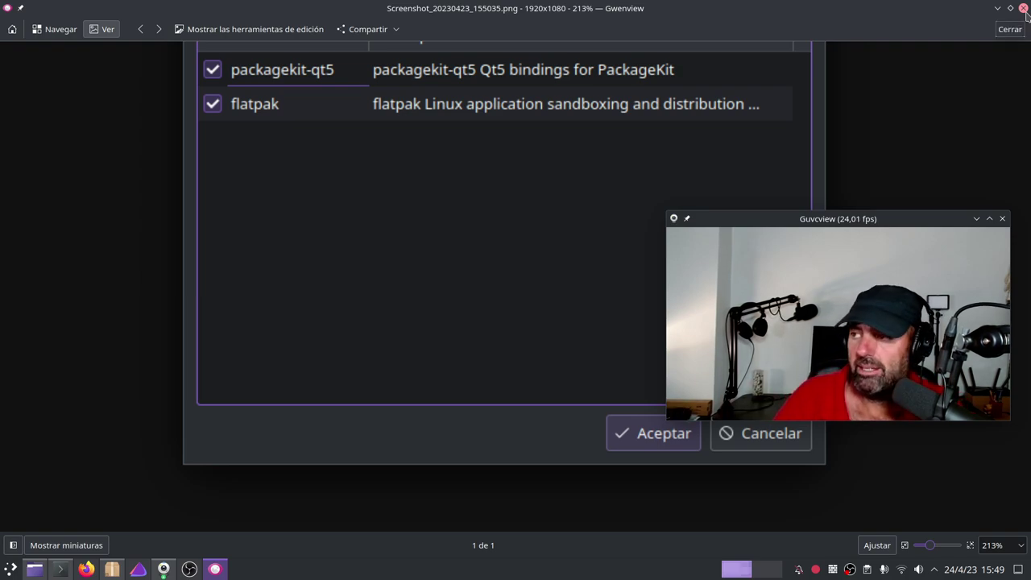
Step: Close the screenshot viewer, the Imágenes folder window and Octopi
click(1024, 9)
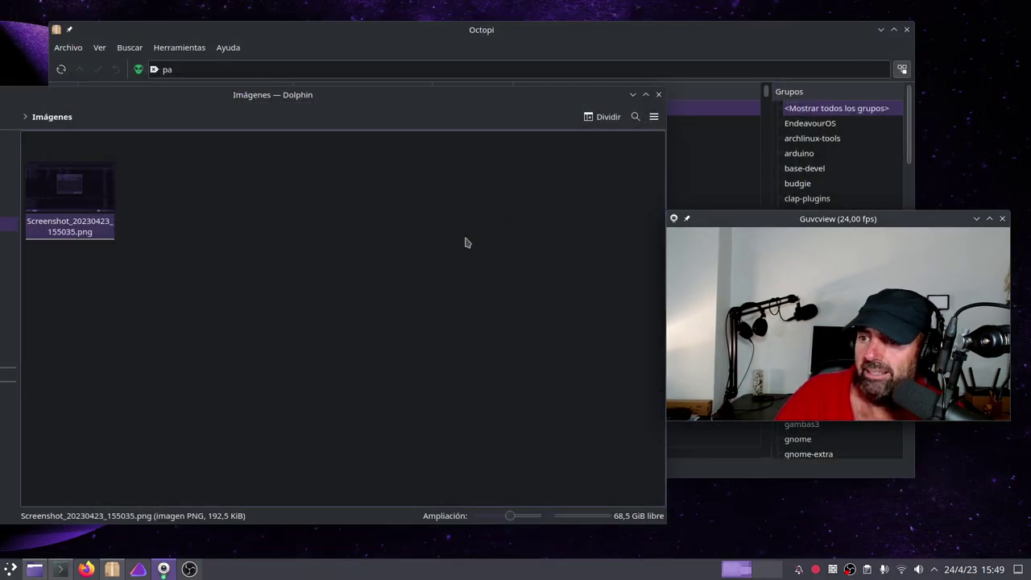
click(658, 95)
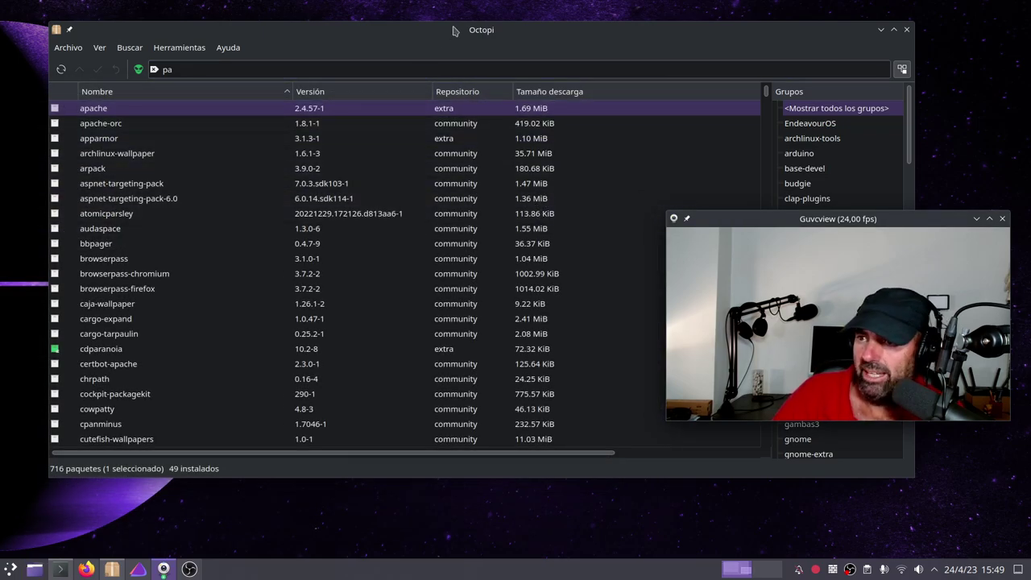
drag(453, 30, 463, 69)
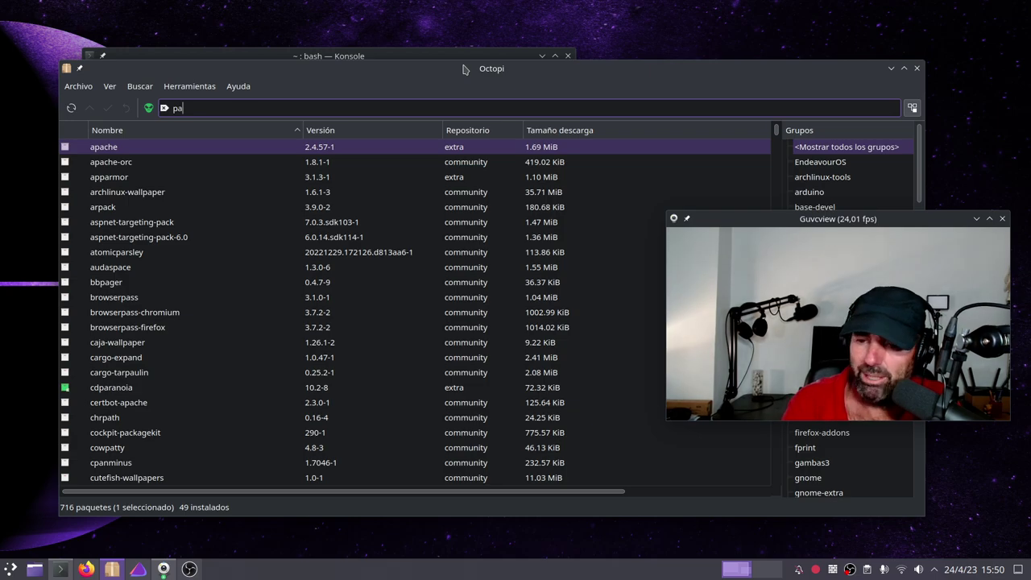
click(916, 68)
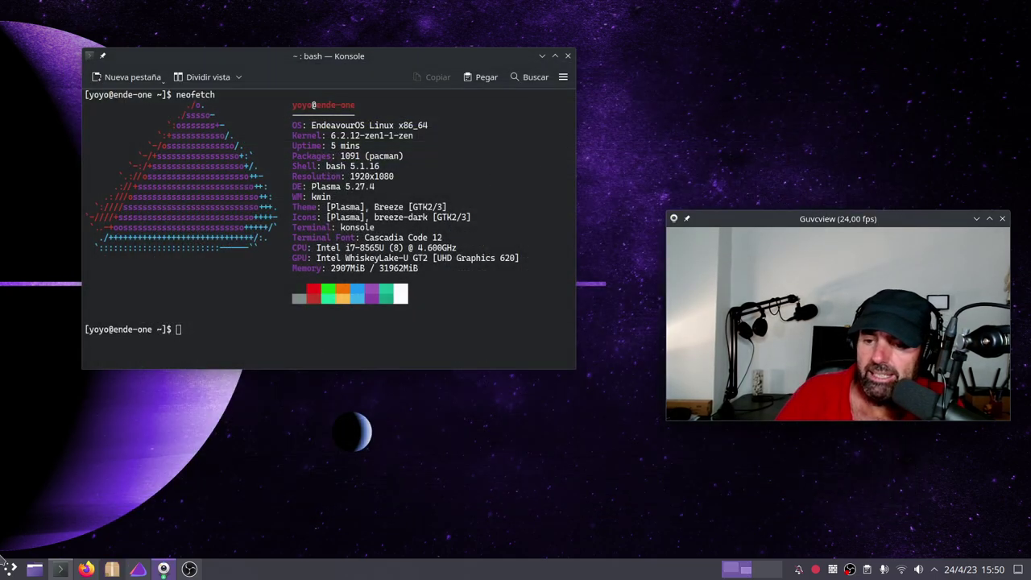
Step: Find "disc" in the application launcher, open Discover and show its Preferencias page
click(10, 568)
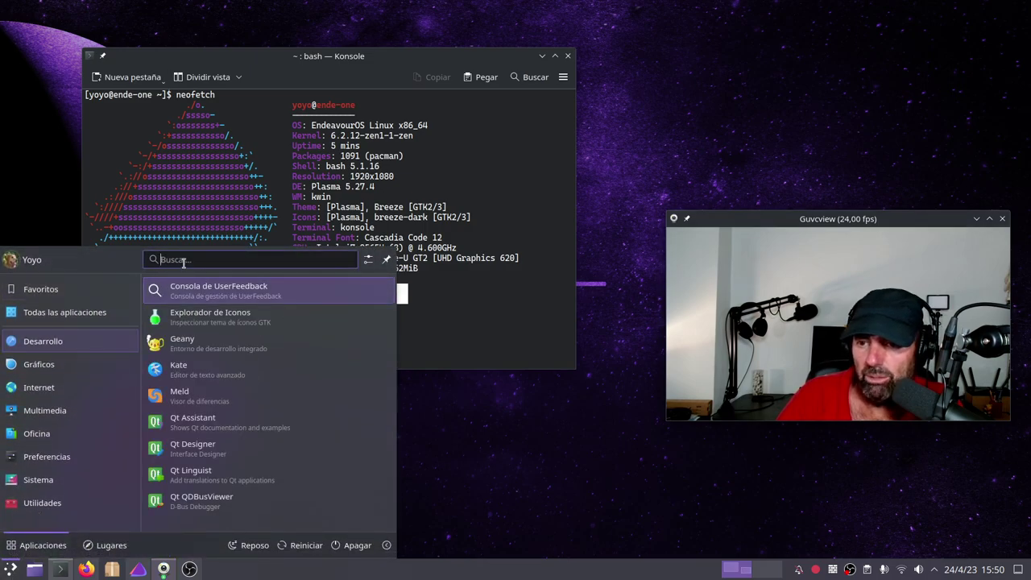
text(disc)
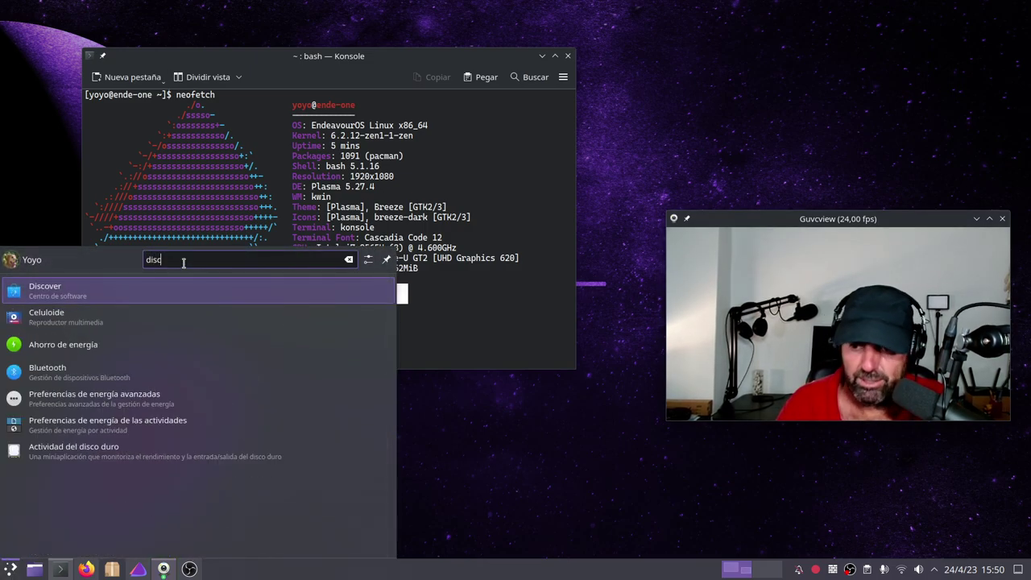
click(63, 294)
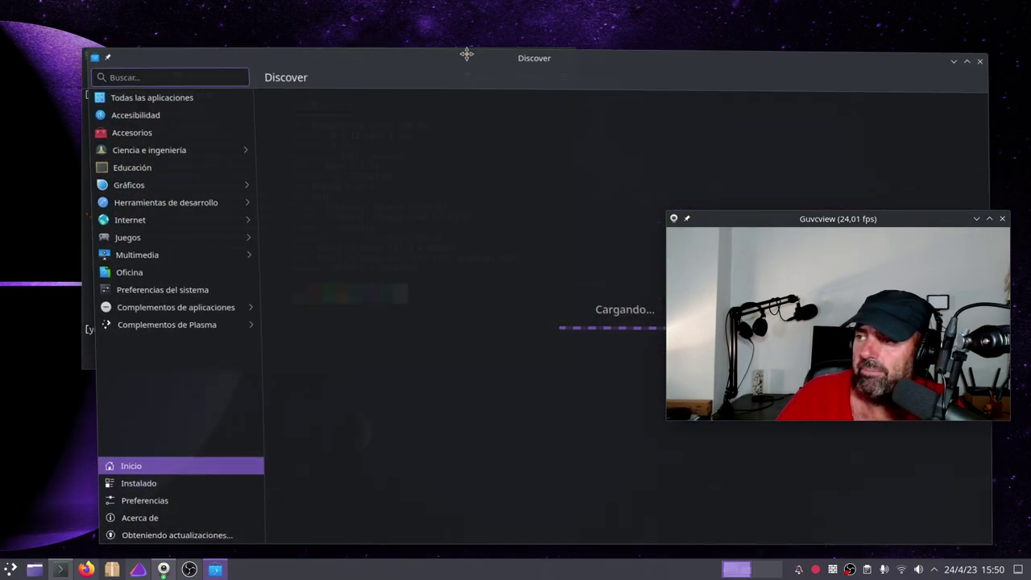
click(100, 481)
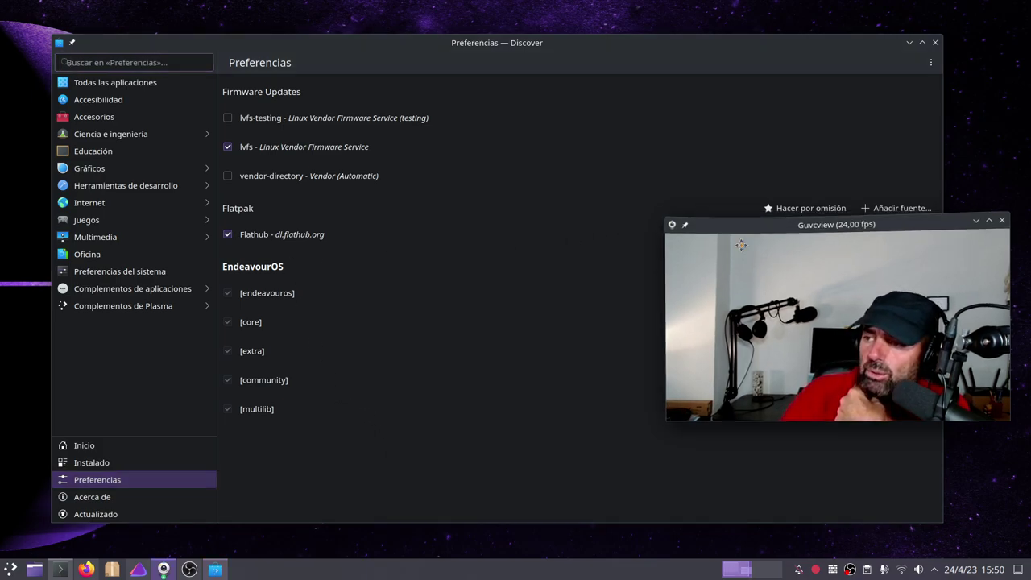
Step: Rearrange the webcam and Discover windows to examine the Flatpak and EndeavourOS software sources, and close Discover
drag(695, 228, 604, 332)
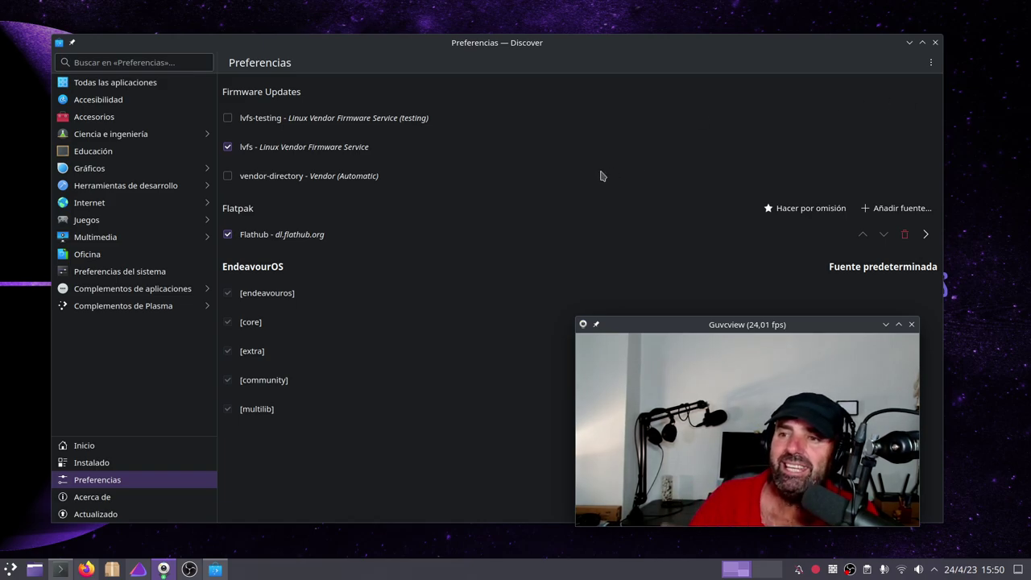
click(482, 46)
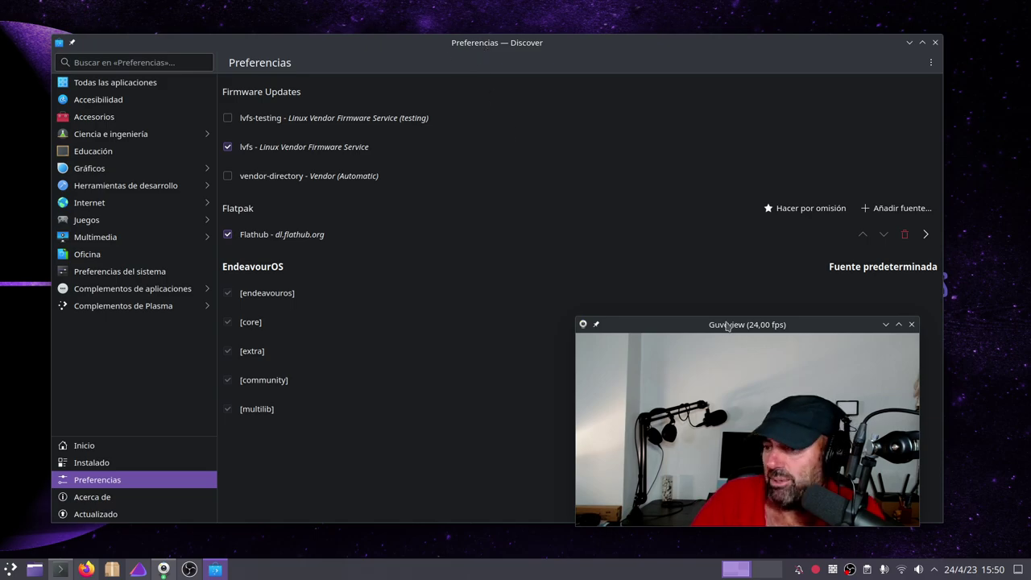
drag(726, 325, 838, 358)
drag(582, 57, 521, 35)
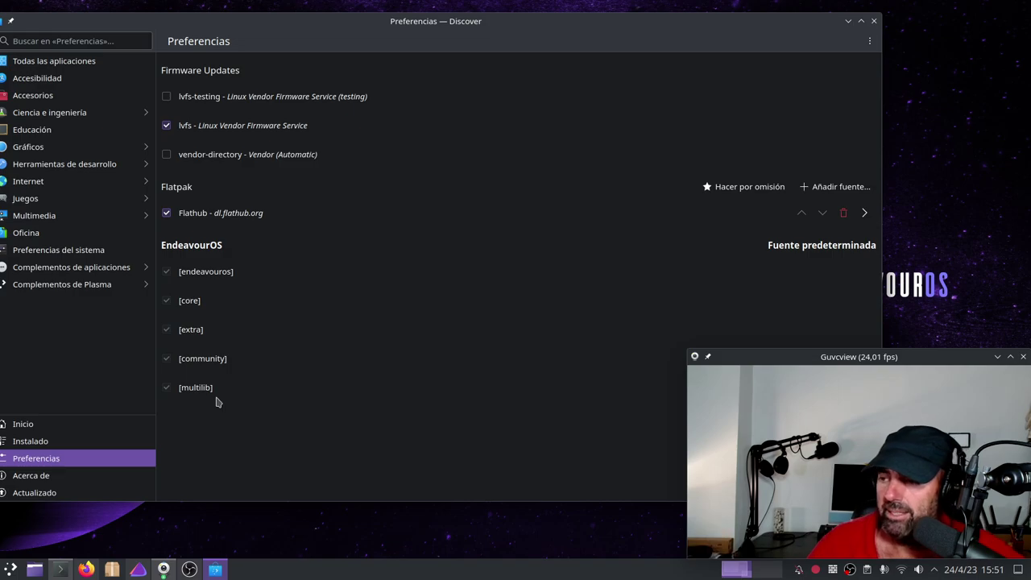
click(874, 21)
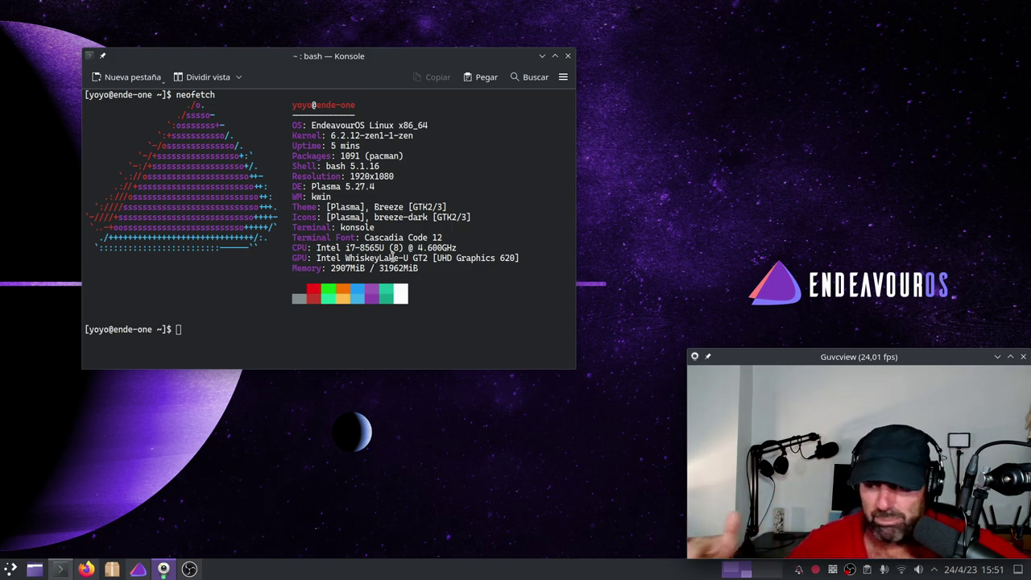
Step: Open the Dolphin file manager and go to the etc folder on the EndeavourOS device
click(35, 569)
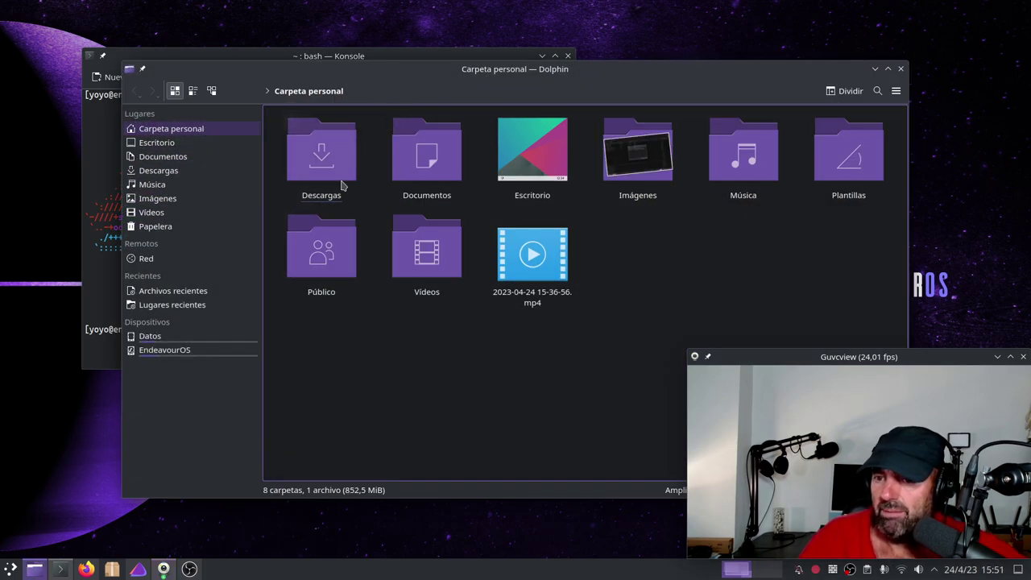
click(182, 349)
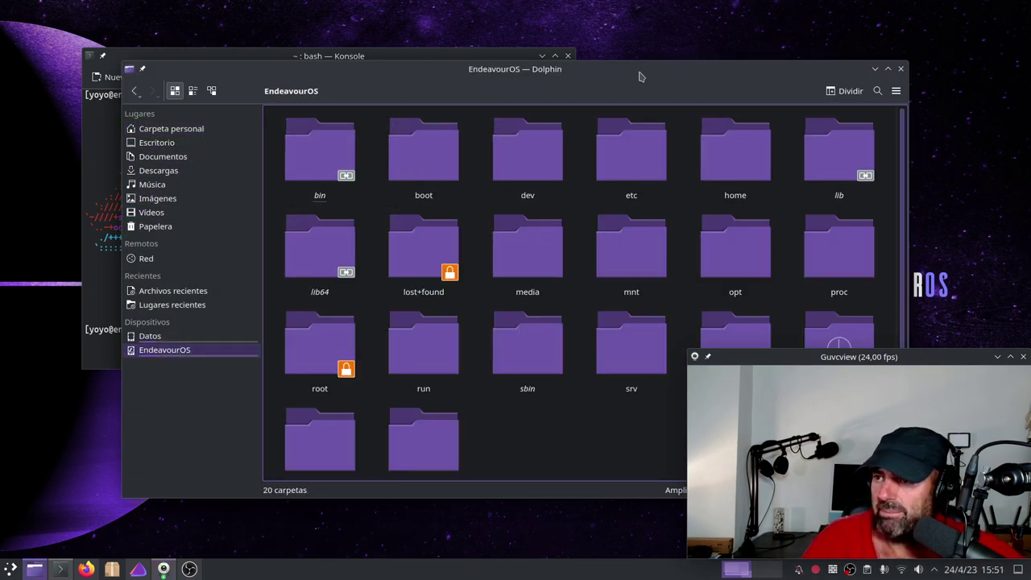
drag(657, 255, 507, 224)
click(479, 129)
Step: Locate the pacman.d folder inside etc and open it
scroll(435, 253, down, 15)
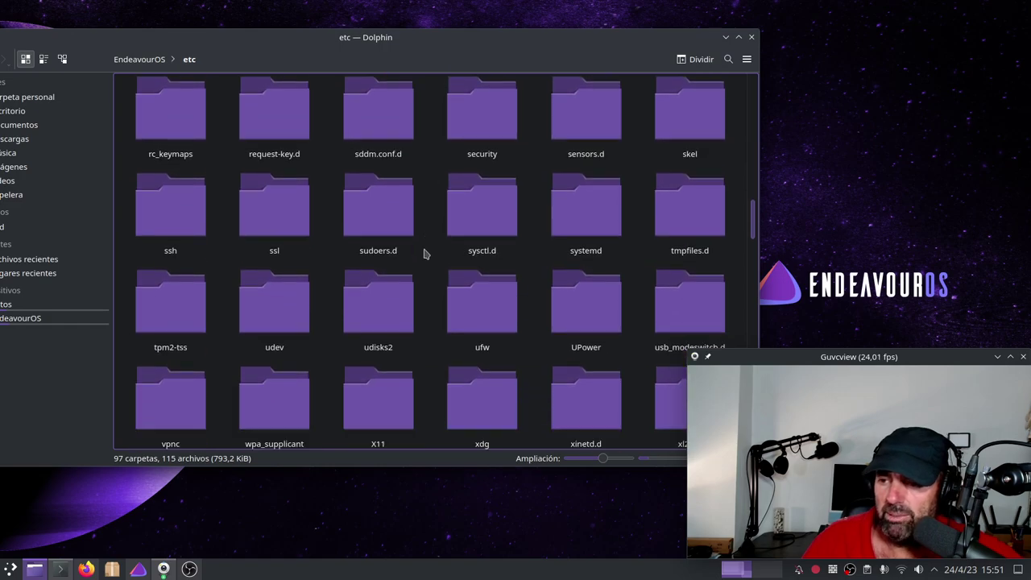
scroll(405, 255, up, 5)
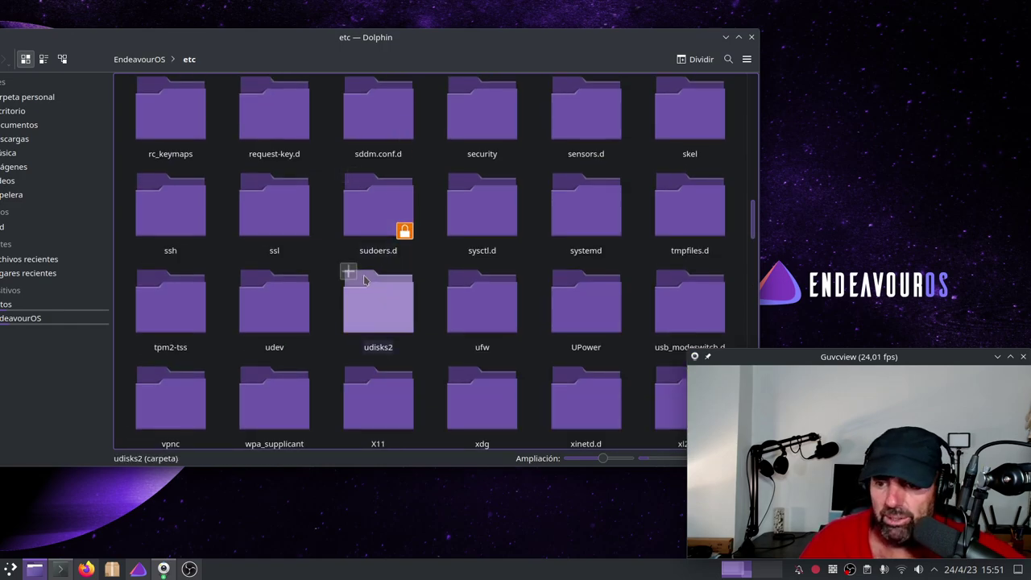
scroll(348, 298, down, 3)
scroll(350, 294, up, 4)
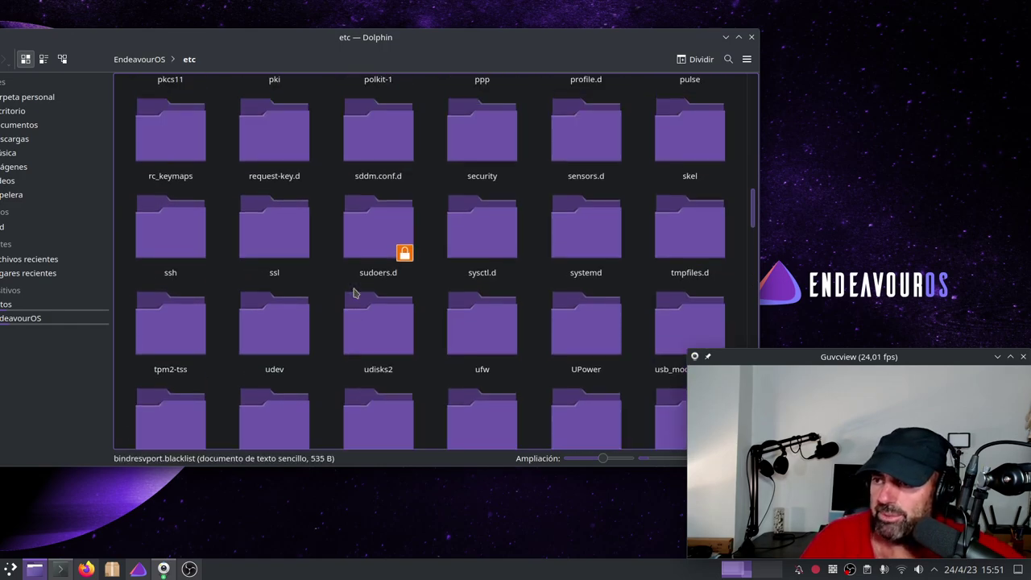
scroll(315, 302, up, 2)
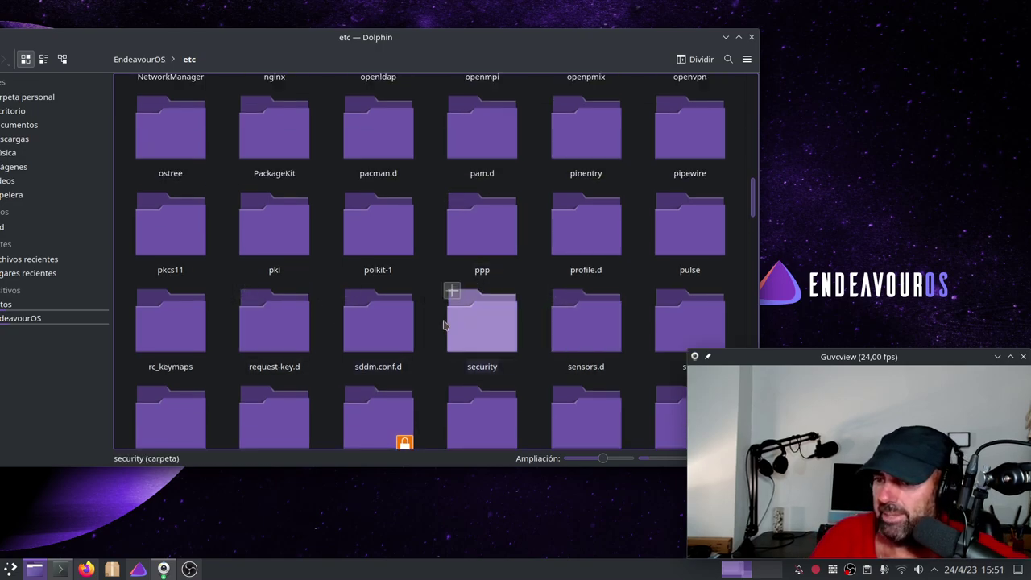
scroll(411, 322, up, 3)
scroll(381, 346, down, 3)
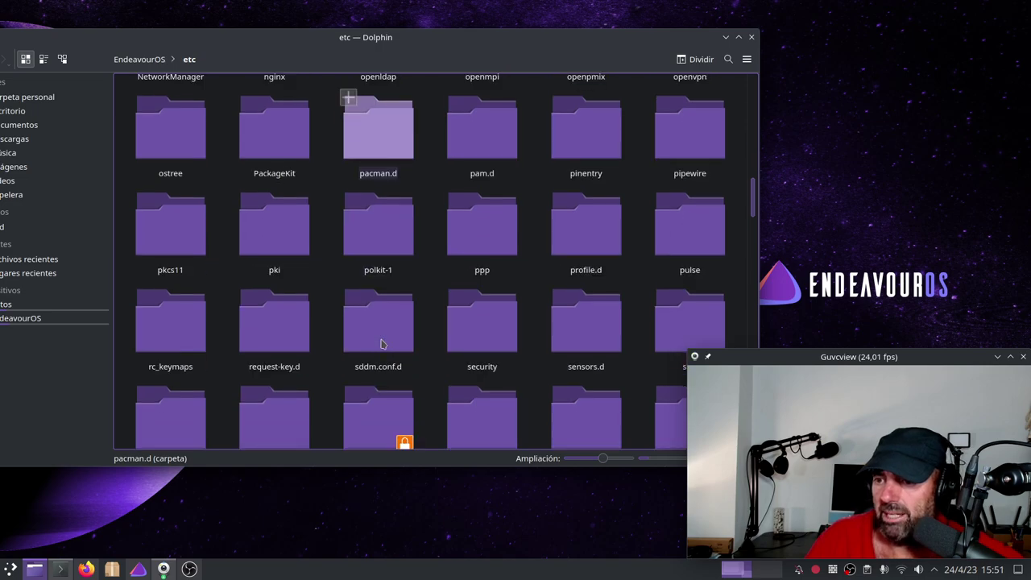
click(377, 125)
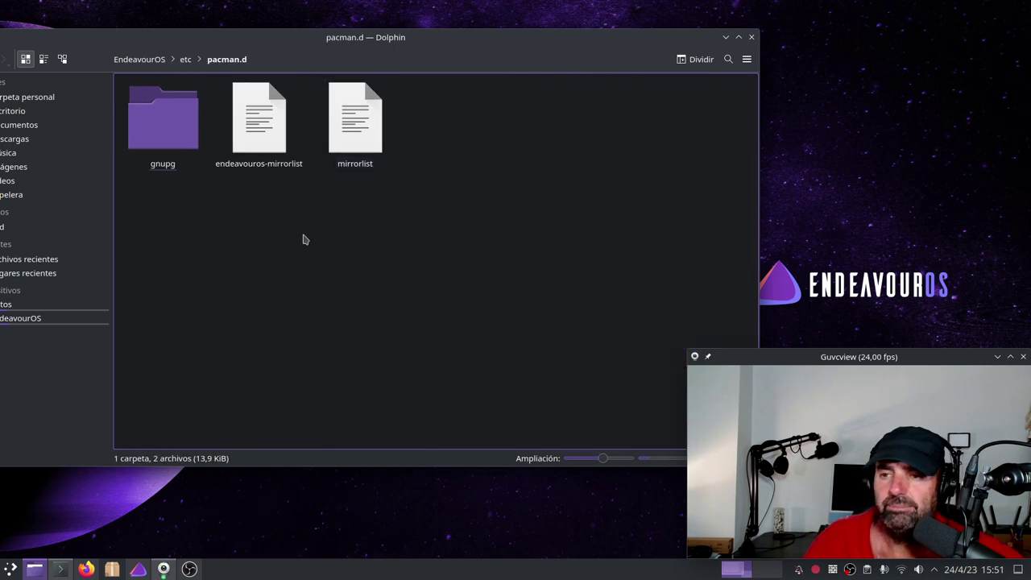
Step: Open endeavouros-mirrorlist in Kate, examine its mirror ranking and the active EndeavourOS server list, and close the file
right_click(258, 148)
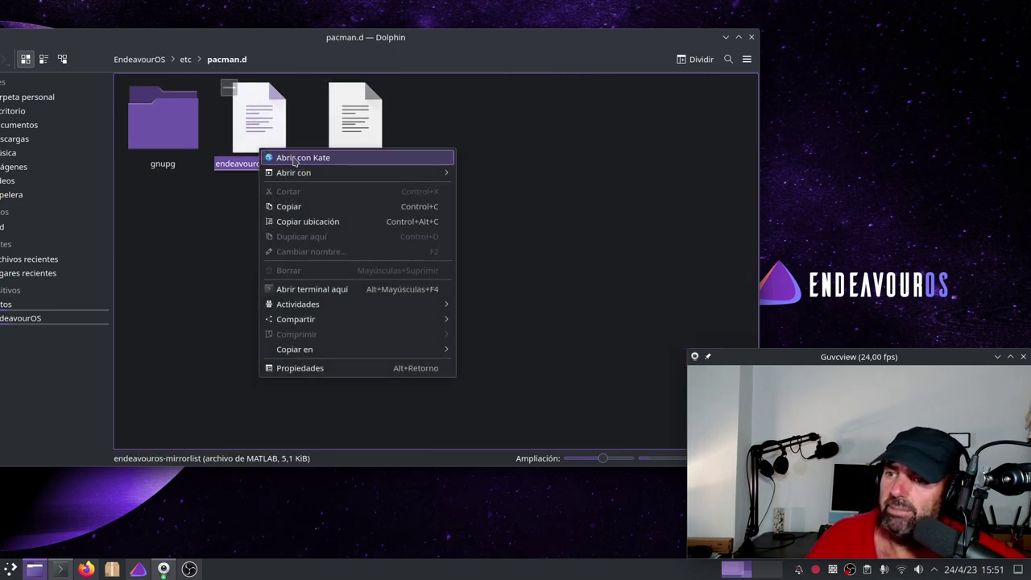
click(300, 160)
scroll(288, 258, down, 18)
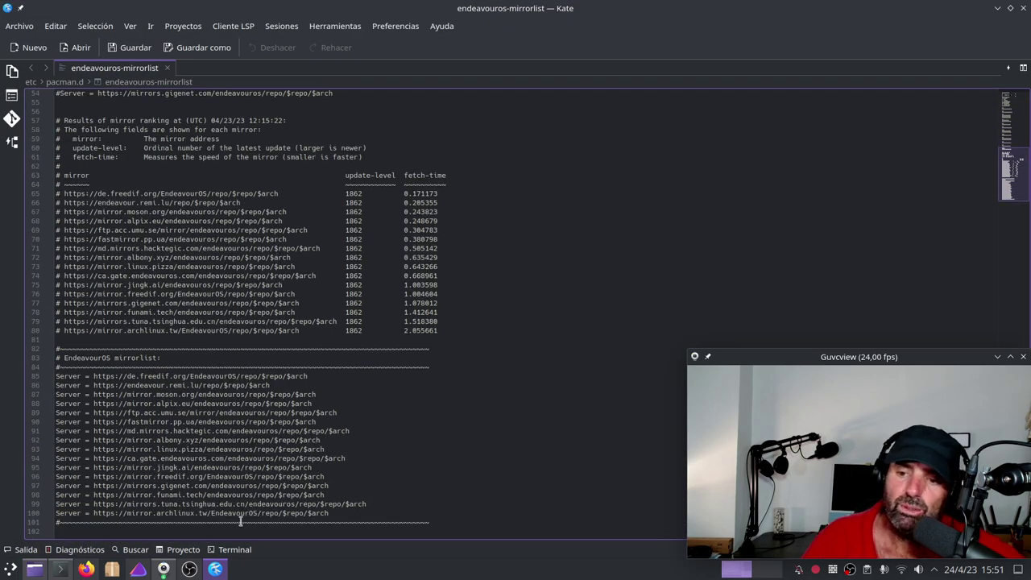
drag(456, 519, 50, 349)
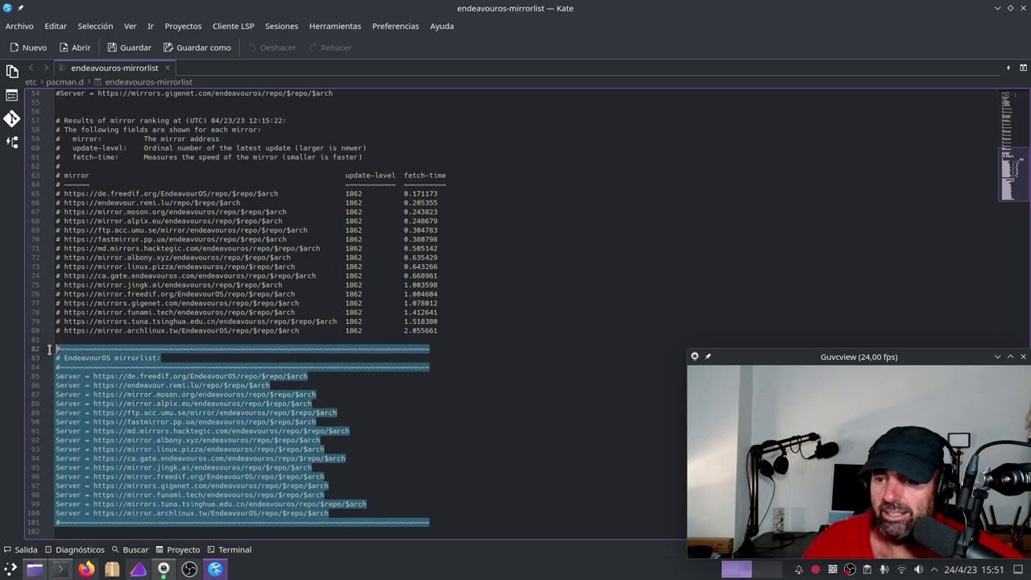
click(426, 380)
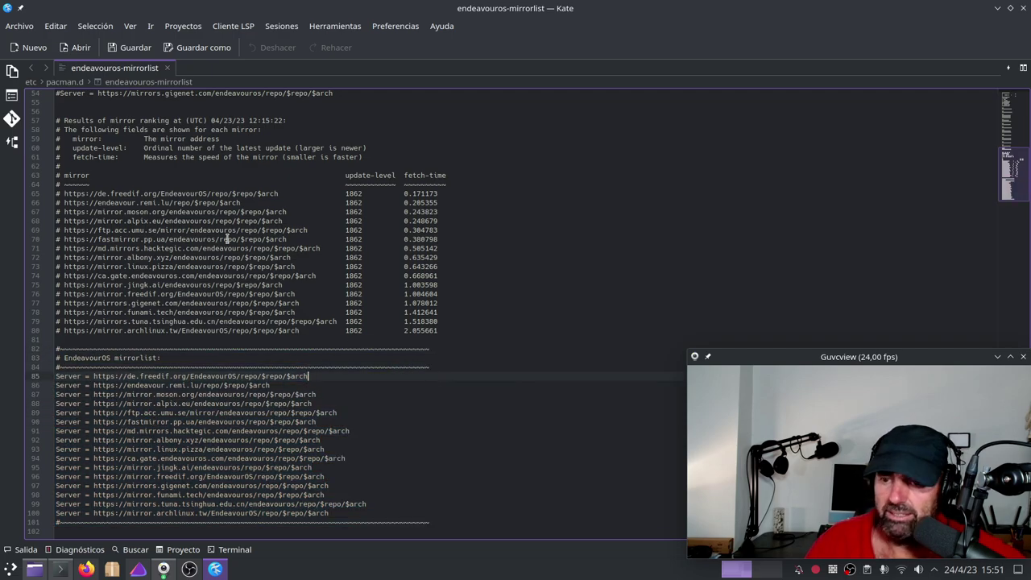
scroll(202, 215, up, 18)
scroll(201, 215, down, 18)
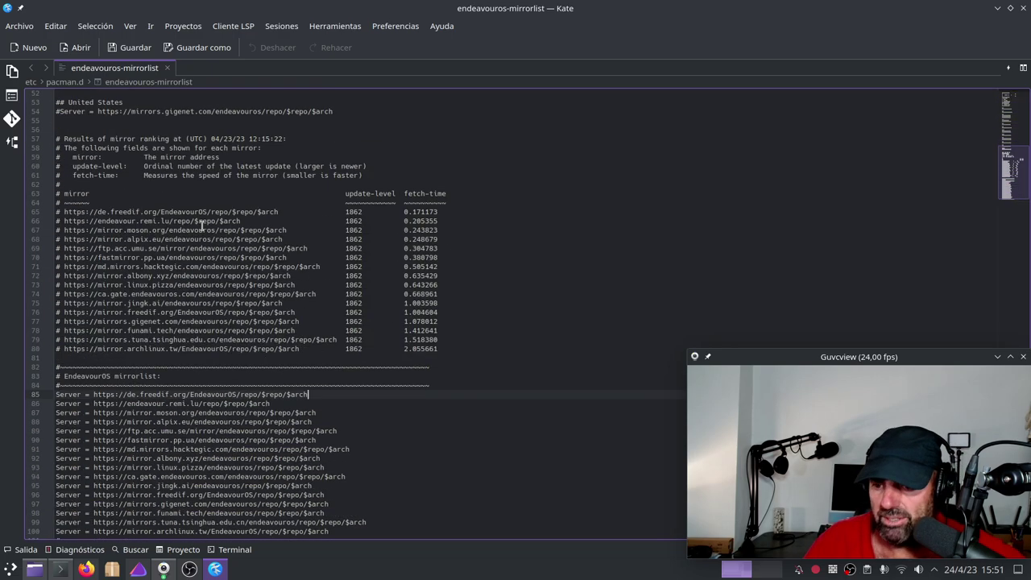
drag(352, 520, 46, 364)
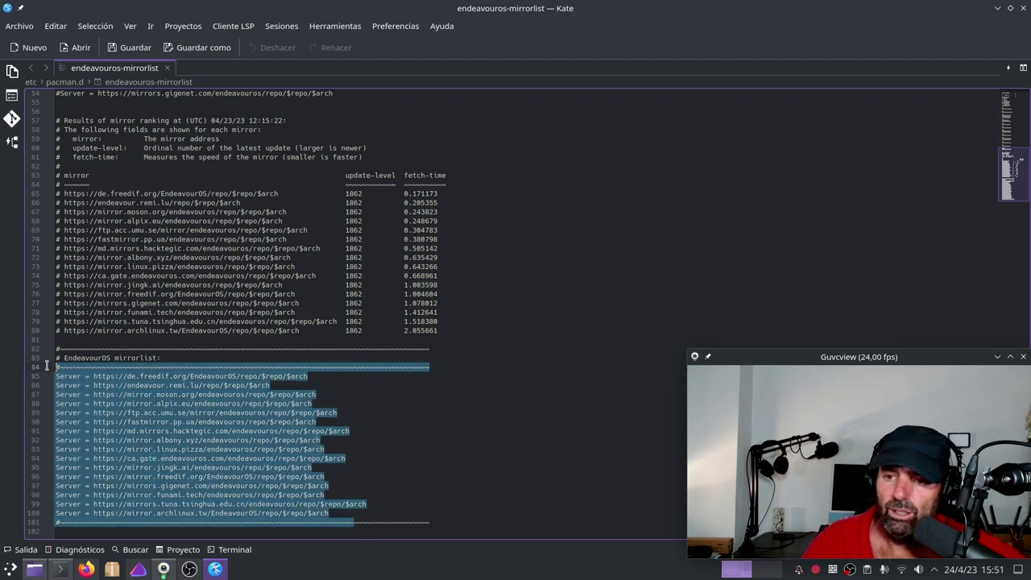
click(1026, 9)
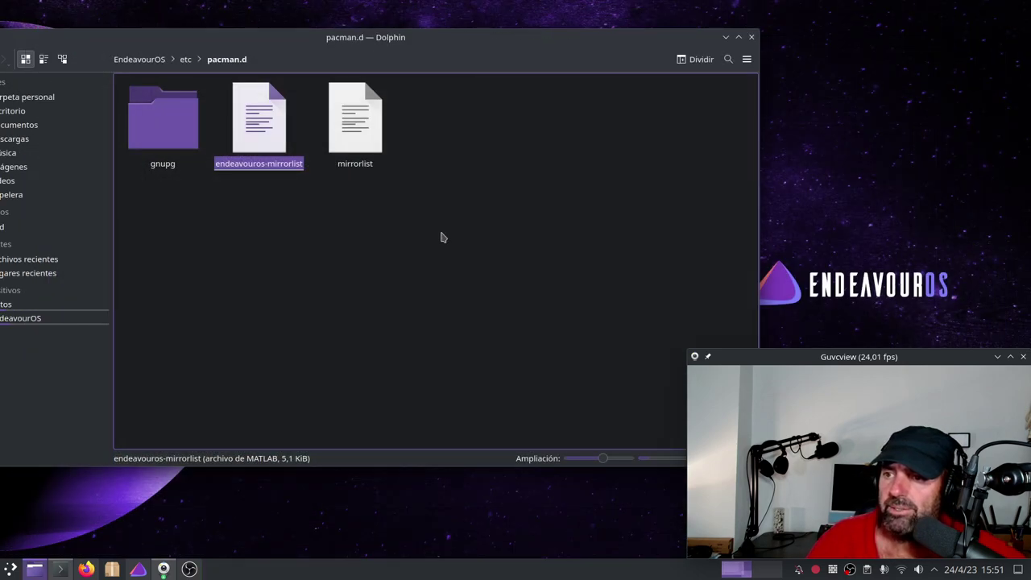
Step: Open the mirrorlist file from pacman.d in Kate, examine the Arch Linux server entries through to the end, and close it
right_click(343, 138)
click(401, 152)
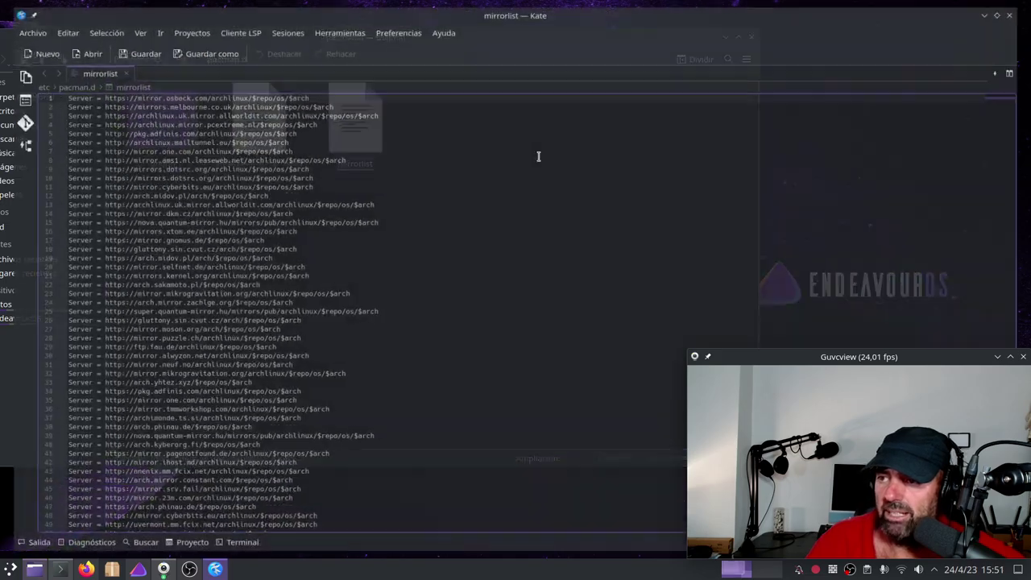
scroll(379, 326, down, 20)
scroll(369, 346, up, 20)
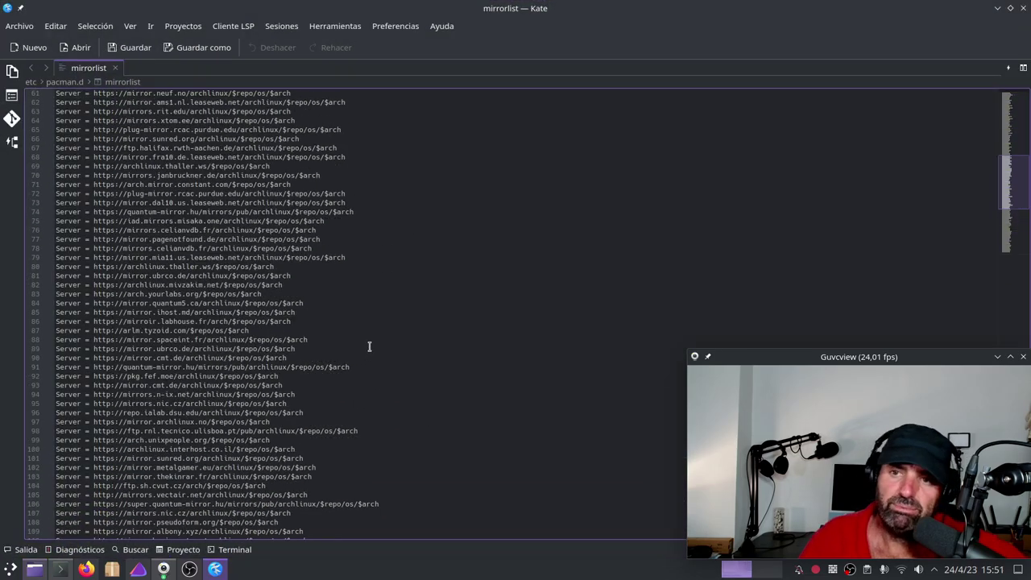
scroll(312, 371, down, 20)
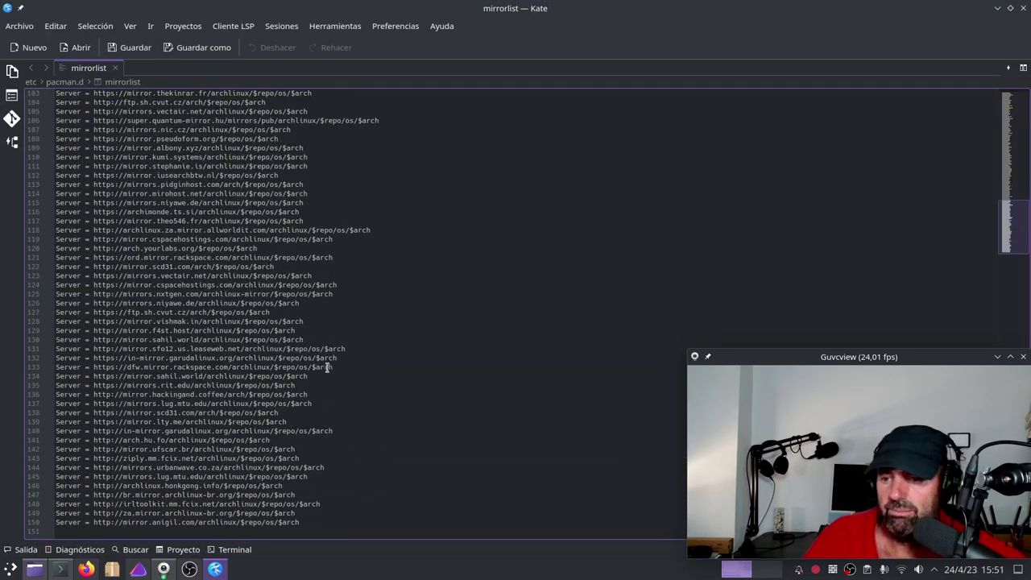
scroll(333, 372, up, 20)
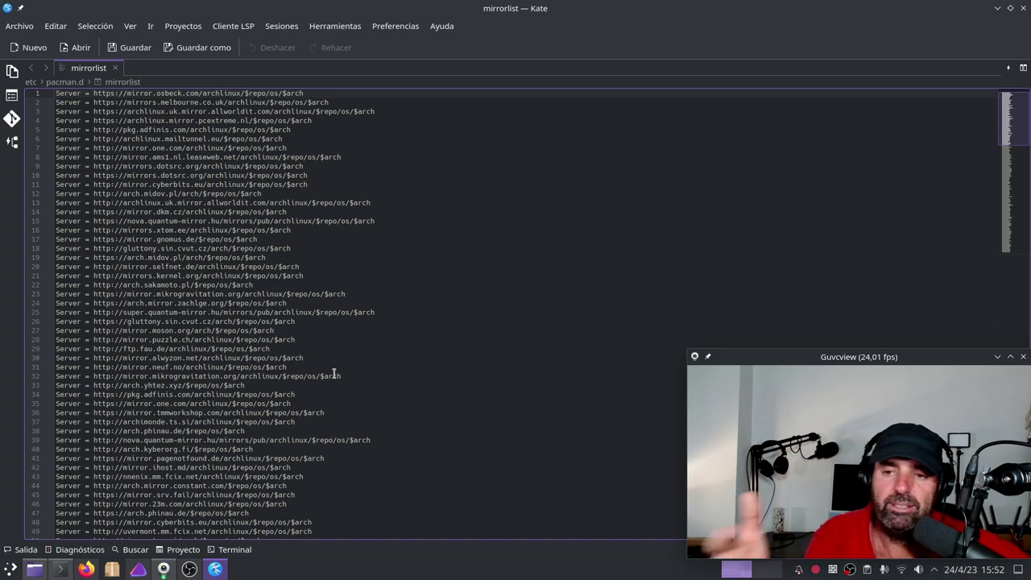
scroll(333, 375, down, 20)
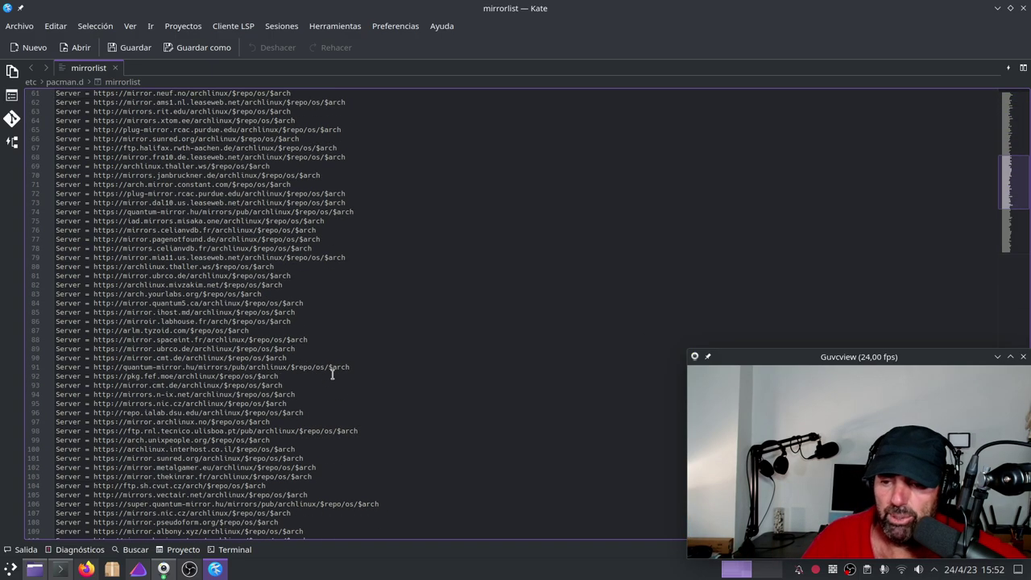
scroll(332, 375, down, 13)
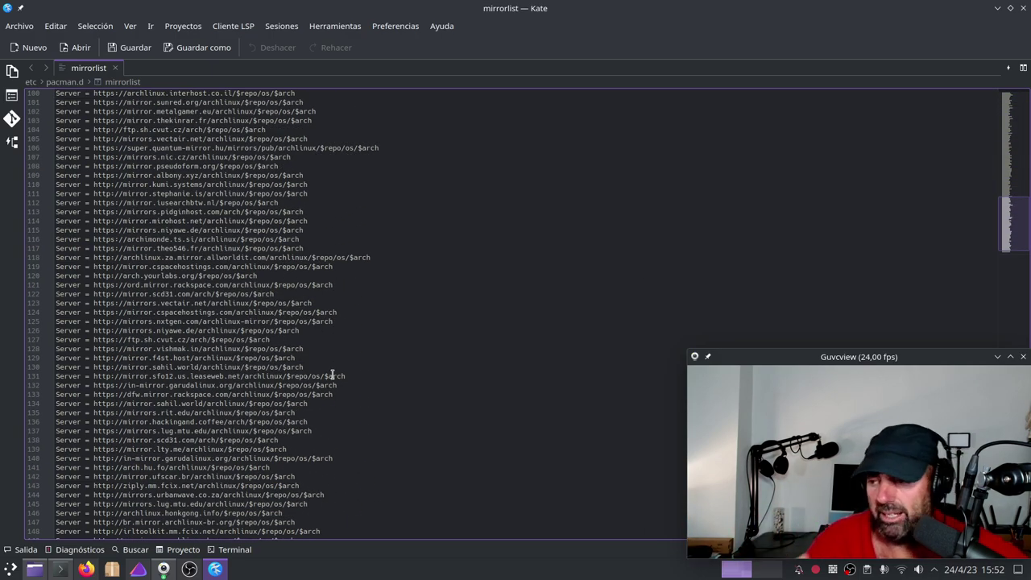
scroll(366, 379, down, 1)
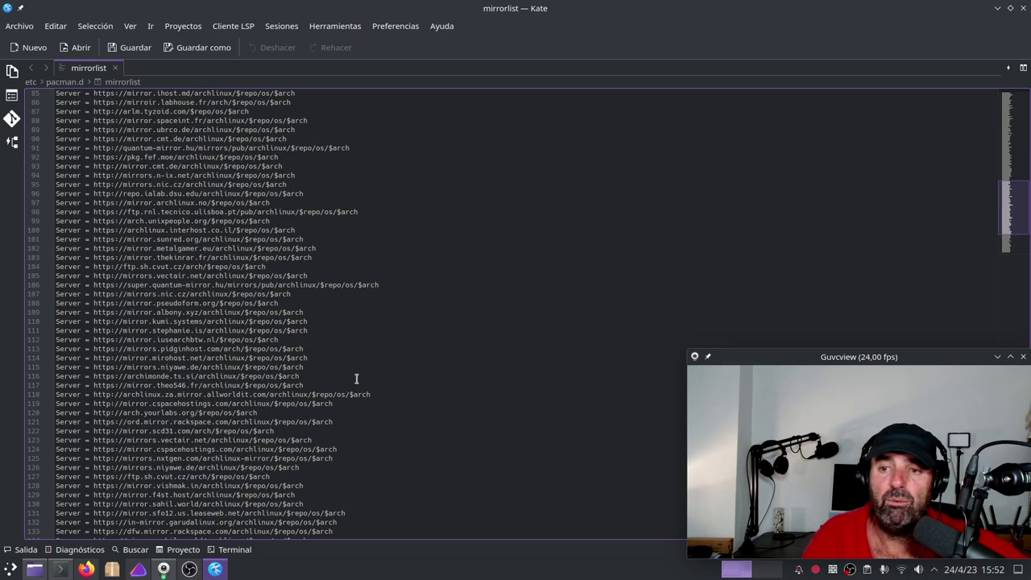
scroll(363, 367, up, 1)
scroll(363, 365, up, 20)
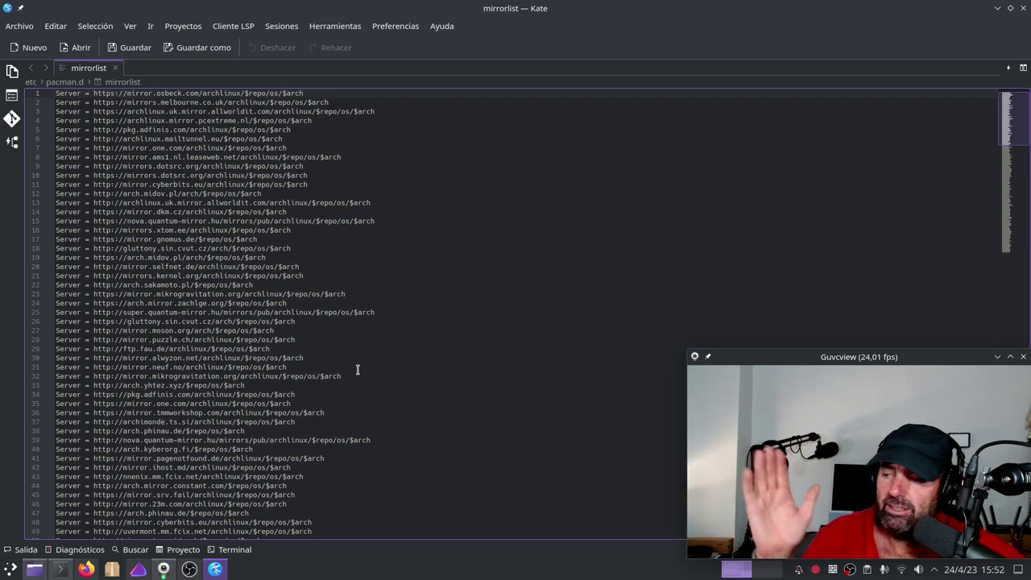
click(1022, 8)
Step: Move the Guvcview webcam window higher, close the pacman.d file manager window and minimise Konsole to clear the desktop
drag(806, 361, 779, 274)
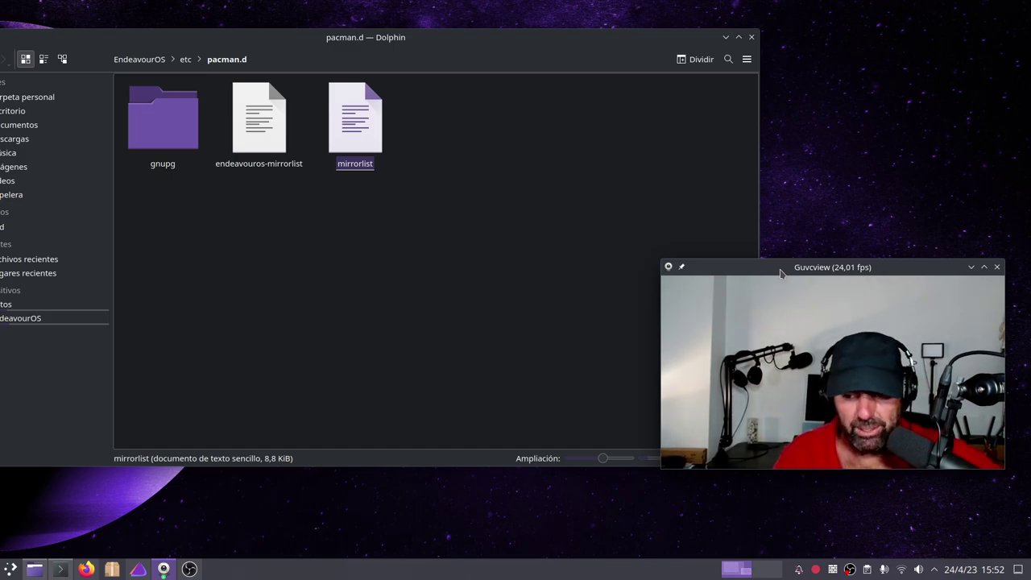
click(751, 37)
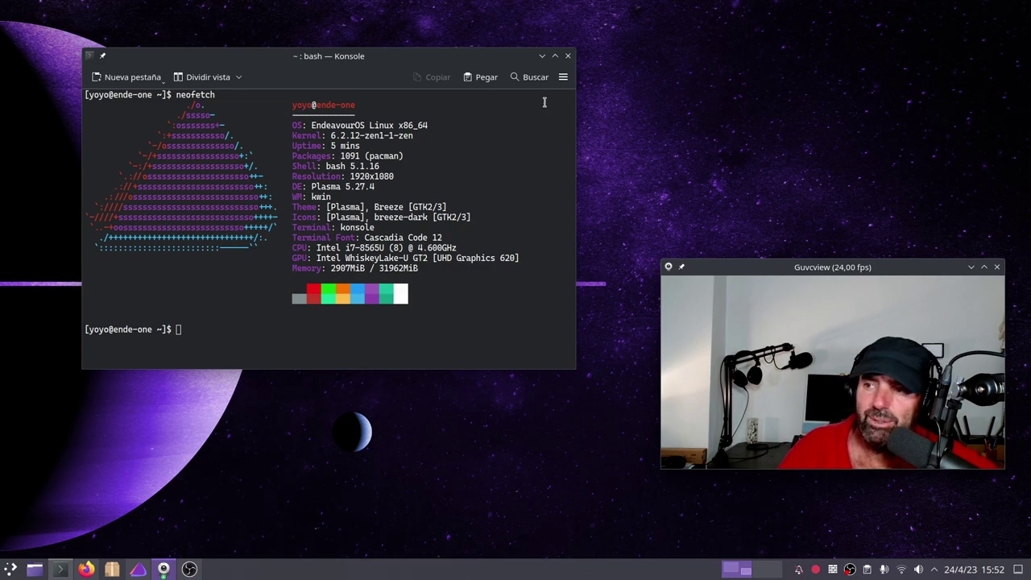
click(541, 57)
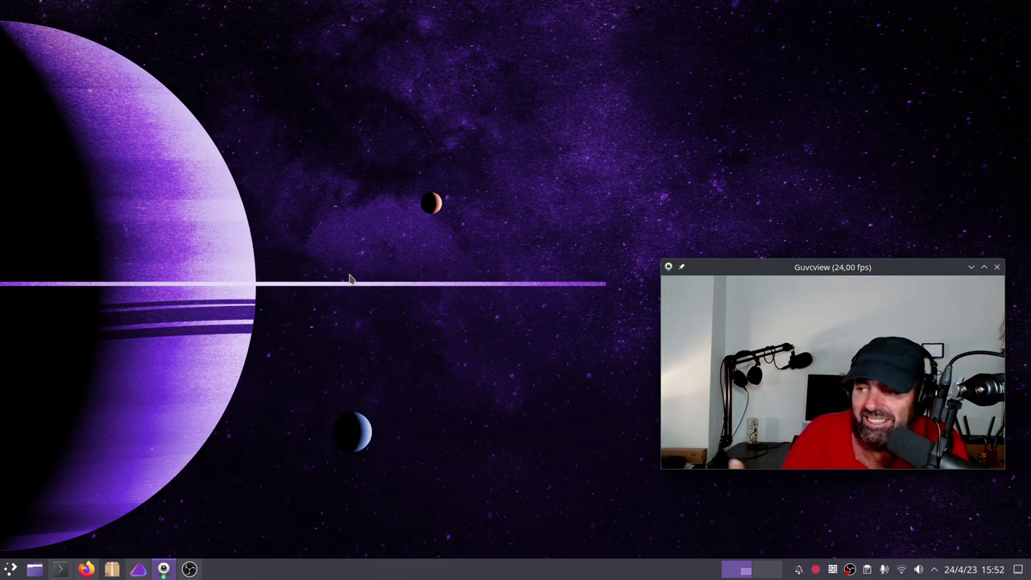
Step: Switch to Firefox, view the Salmorejo Geek article and the AUR pages for octopi and arc-kde, and minimise the browser
click(86, 570)
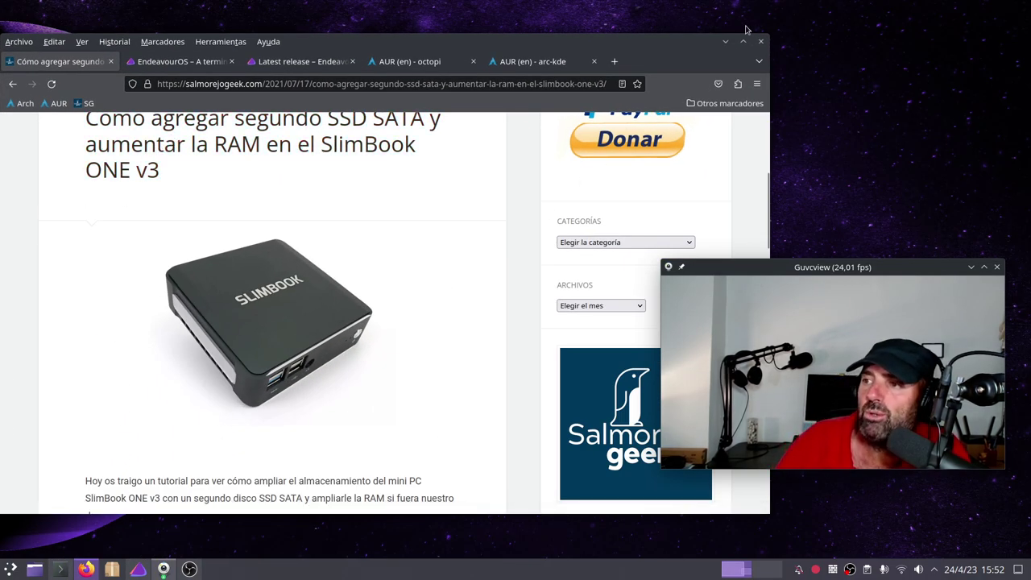
click(724, 42)
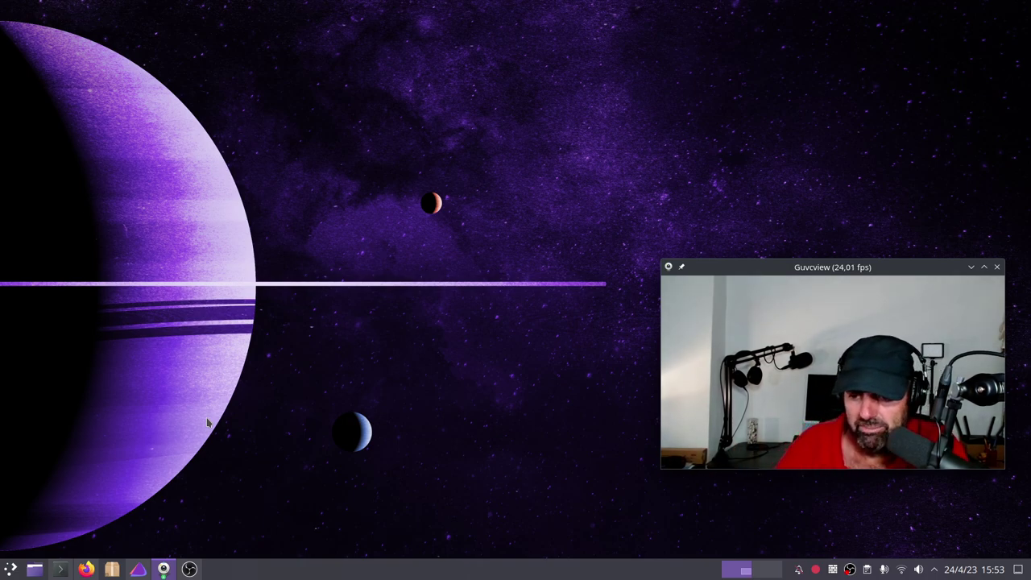
click(87, 569)
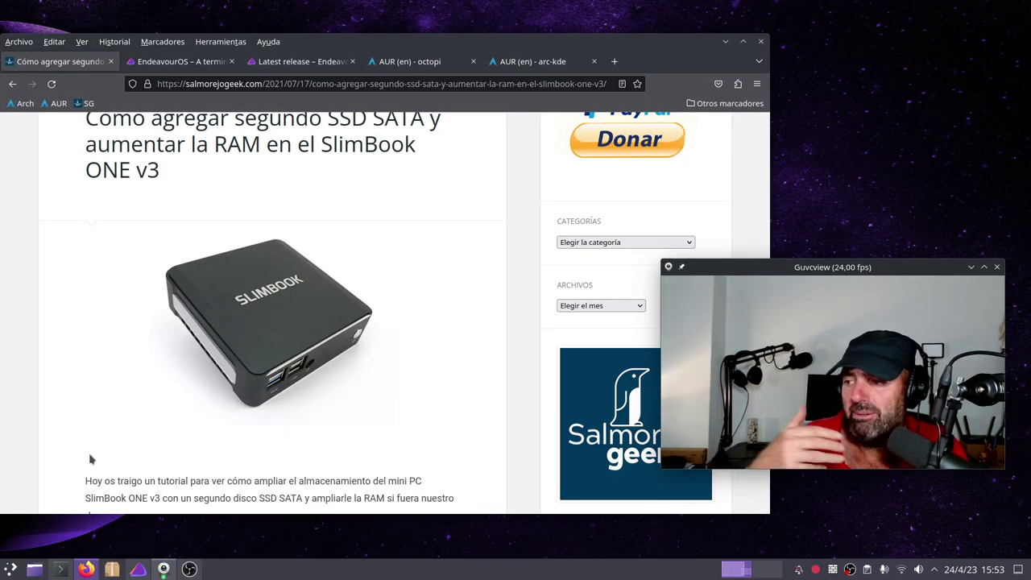
scroll(92, 456, up, 4)
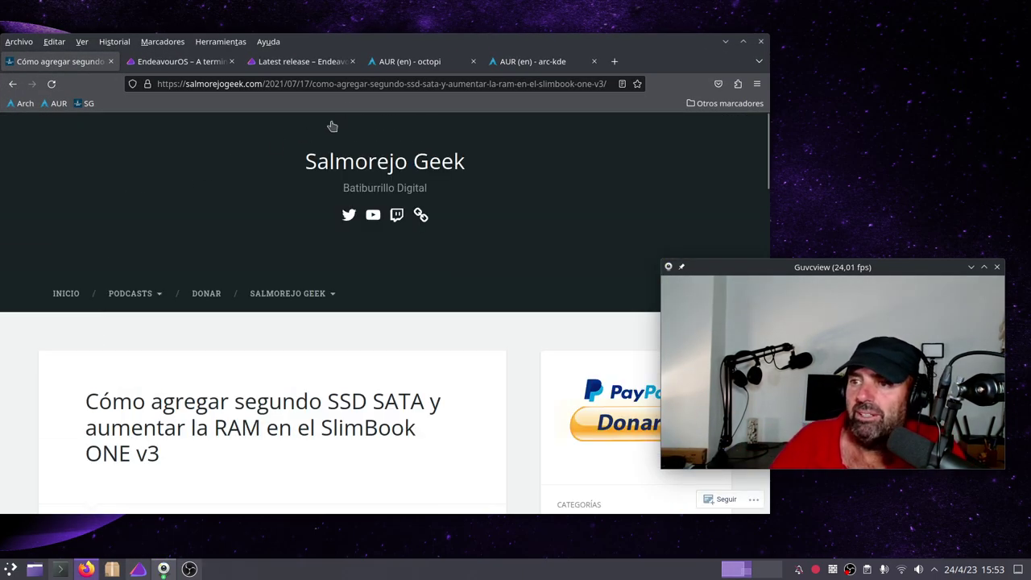
click(388, 62)
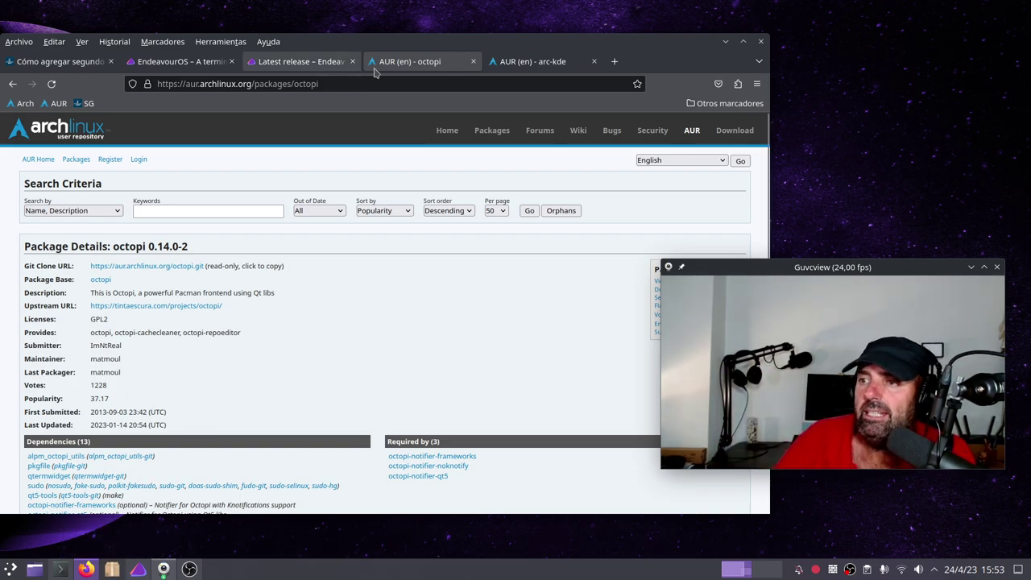
click(532, 61)
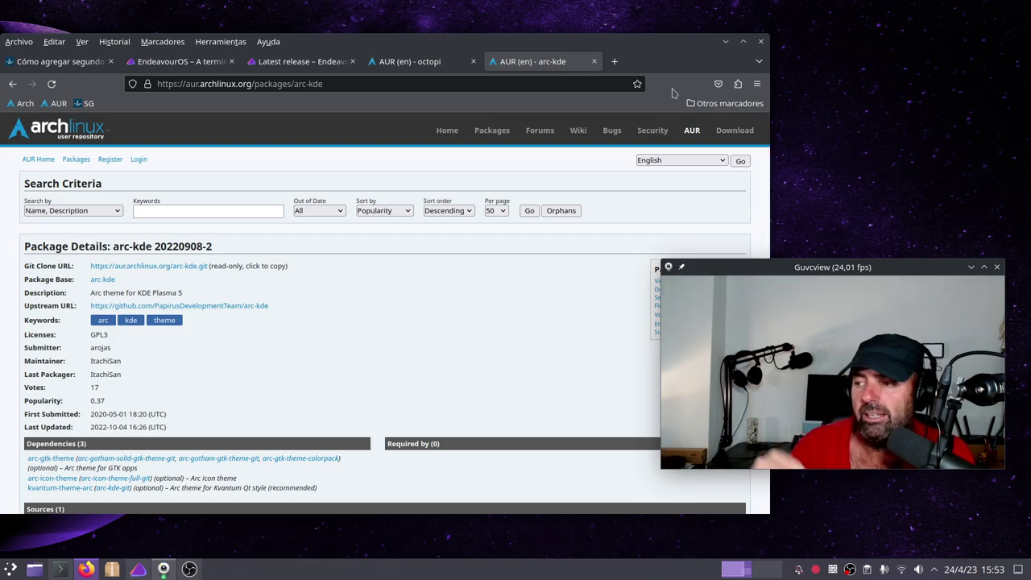
click(726, 42)
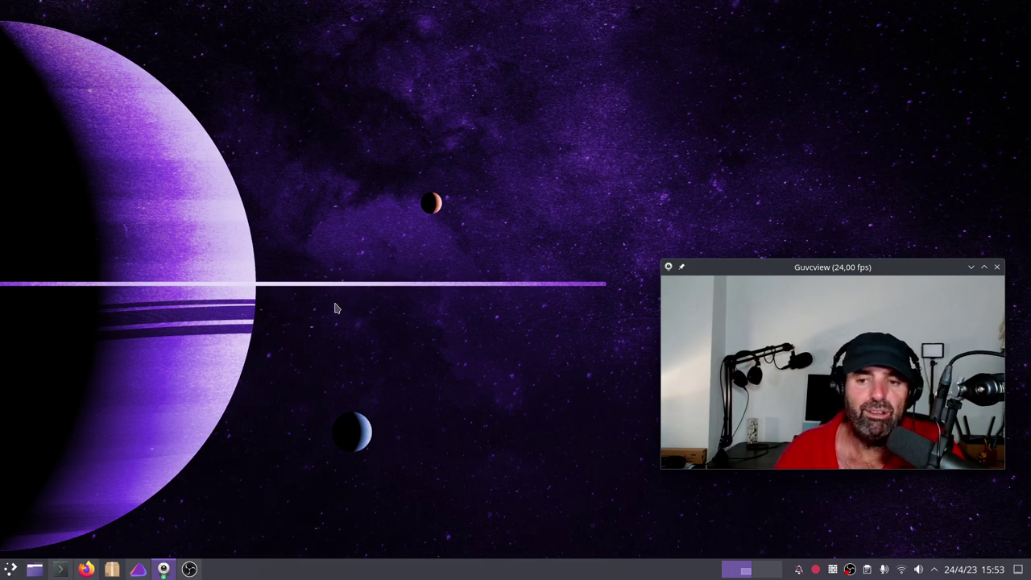
right_click(375, 97)
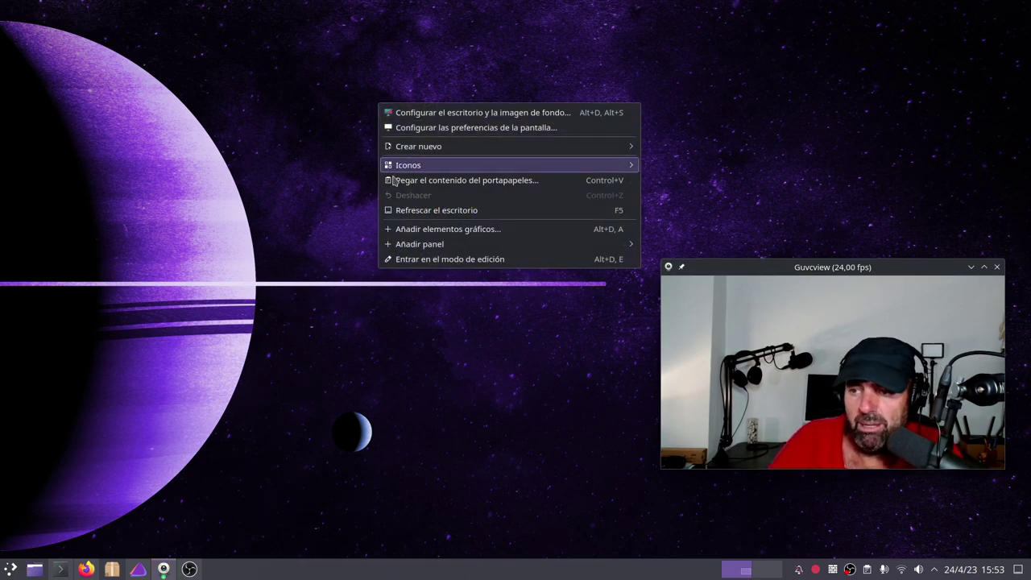
click(334, 356)
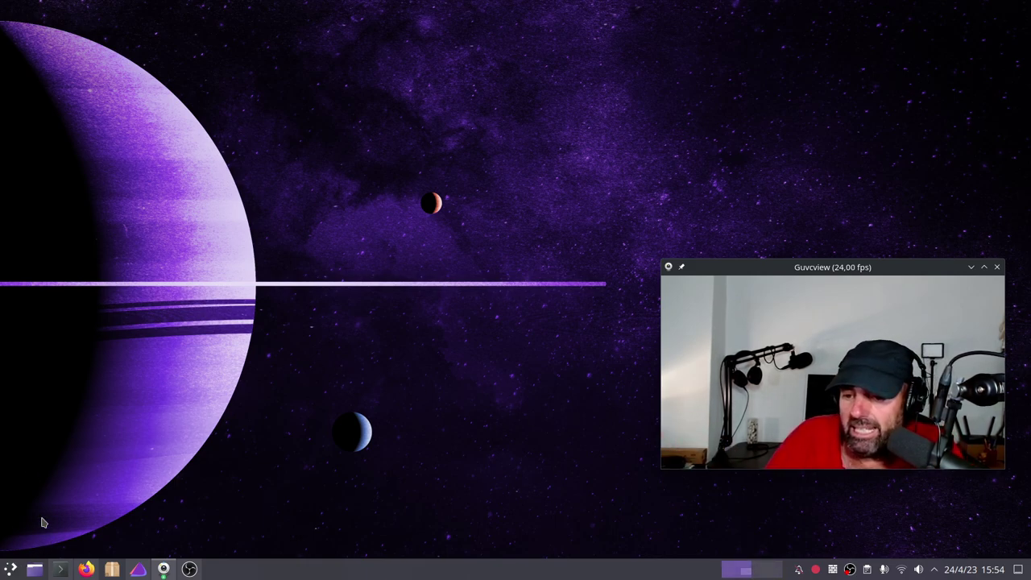
Step: Open Preferencias del sistema at Acerca de este sistema and move the webcam window clear of the software and hardware details
click(8, 573)
click(226, 326)
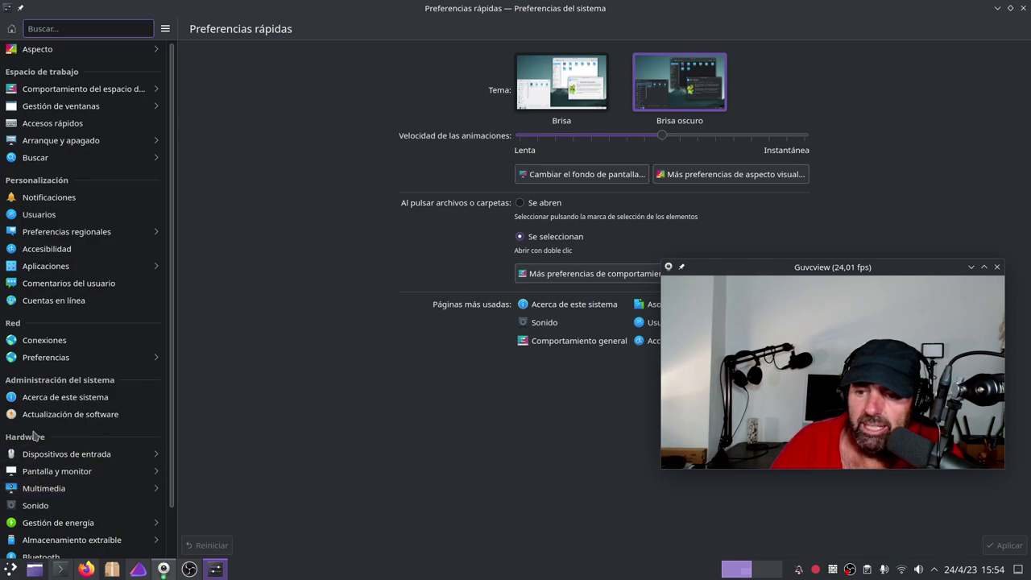
click(66, 402)
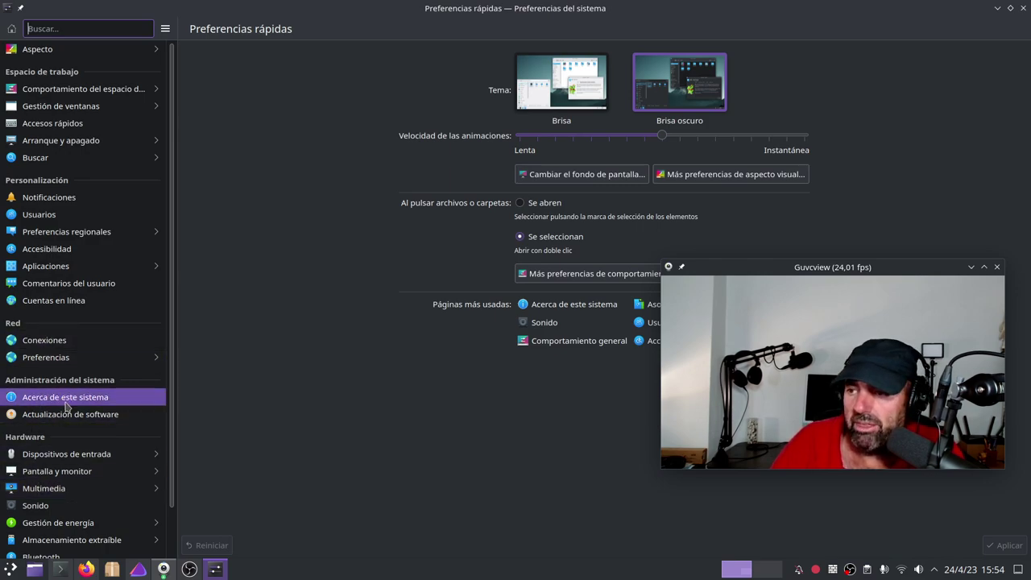
drag(789, 274, 480, 396)
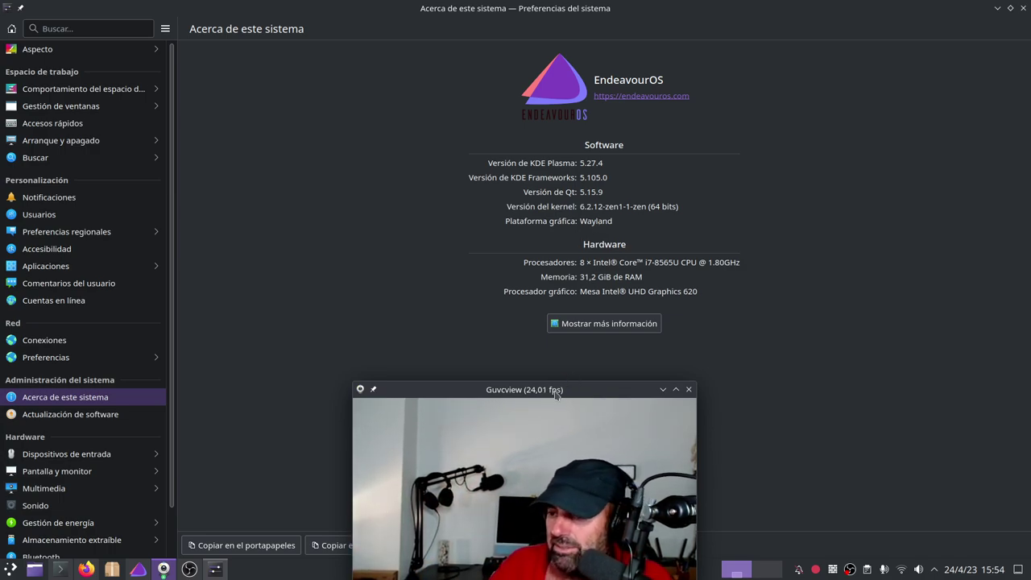
drag(552, 390, 791, 356)
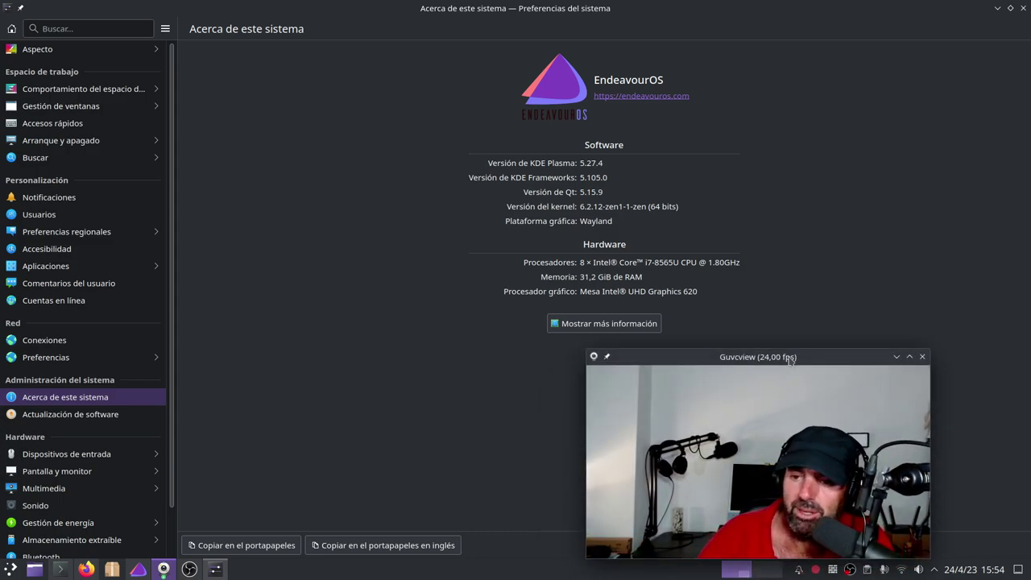
drag(760, 365, 709, 383)
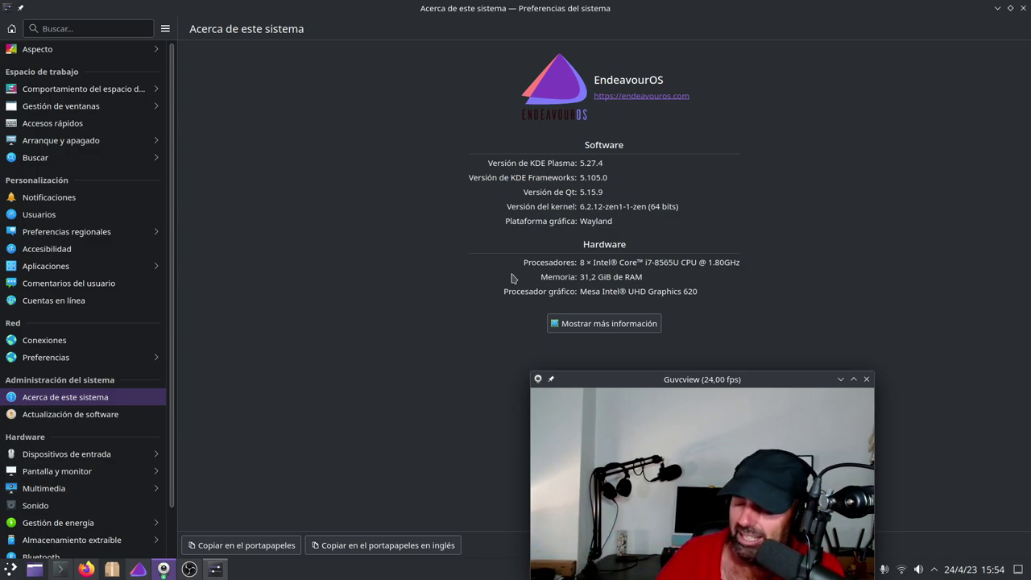
Step: Review the Aspecto settings, going through Tema global, Estilo de las aplicaciones, Colores, Iconos and Tipos de letra
click(100, 53)
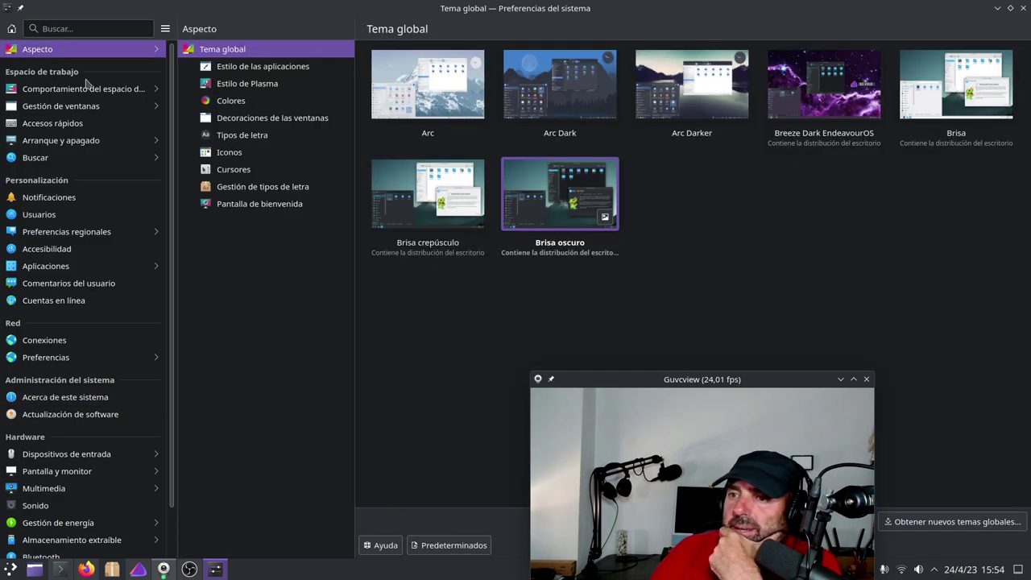
click(244, 68)
click(234, 102)
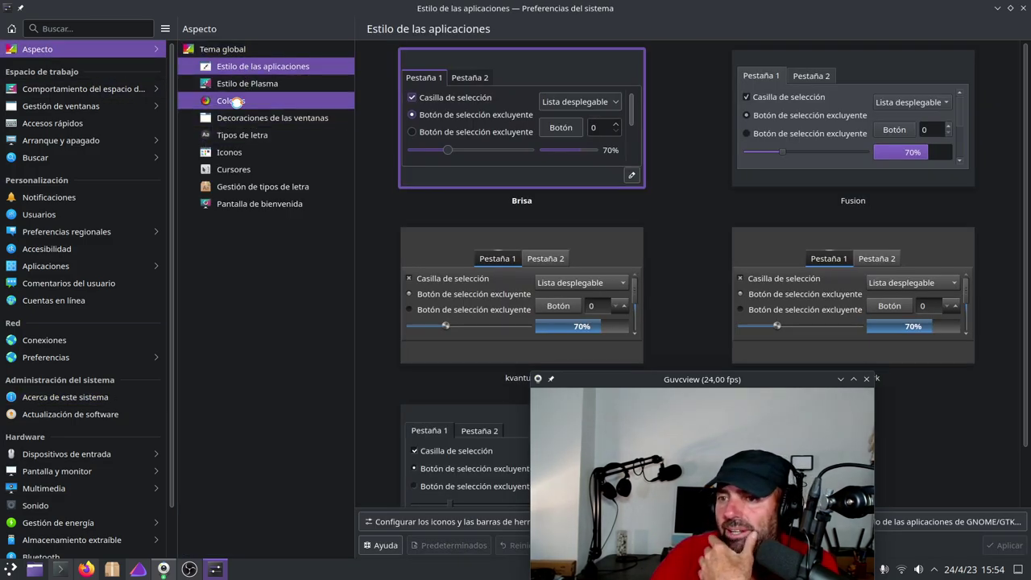
click(231, 153)
click(246, 135)
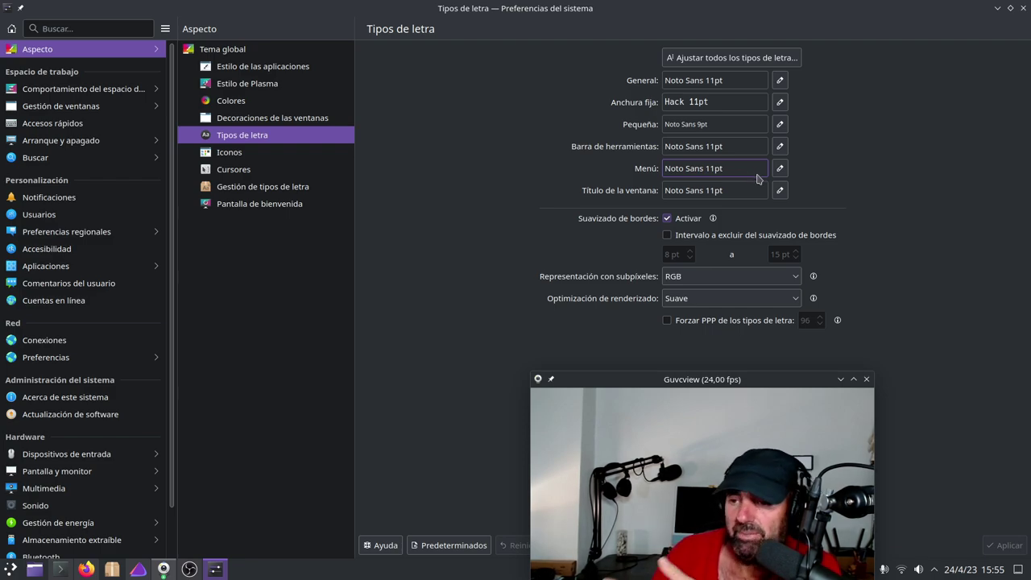
Step: Look through the icon themes in the Iconos section and close Preferencias del sistema
click(241, 153)
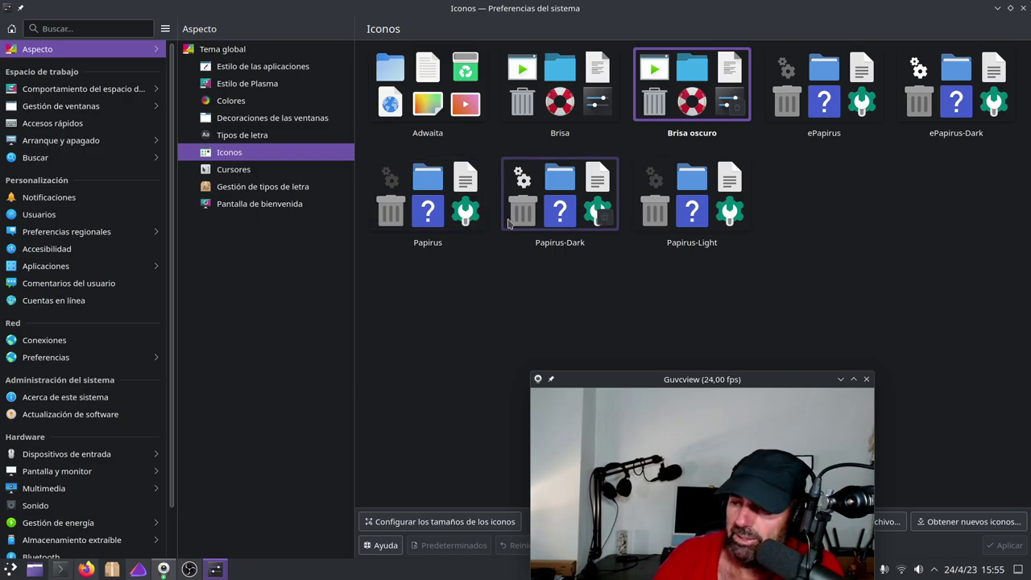
click(1024, 8)
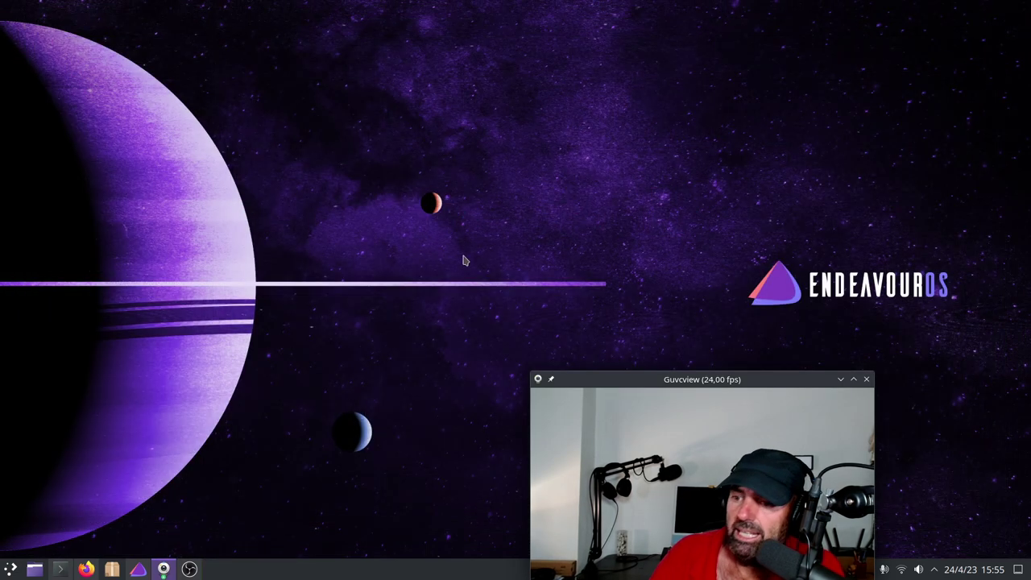
Step: Restore the Konsole window, move it toward the upper left of the desktop and enlarge it
click(60, 570)
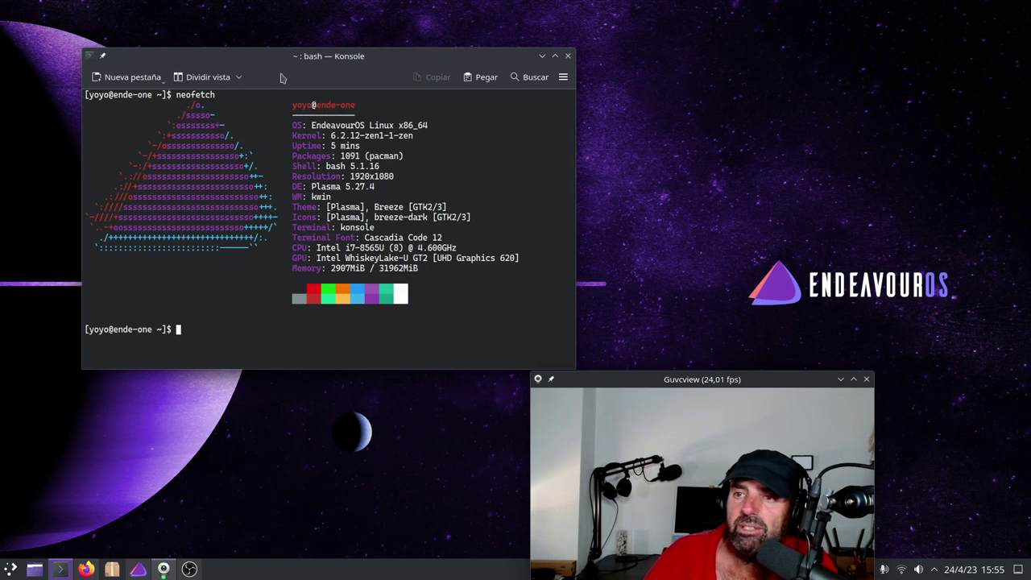
drag(410, 58, 336, 46)
drag(496, 361, 729, 378)
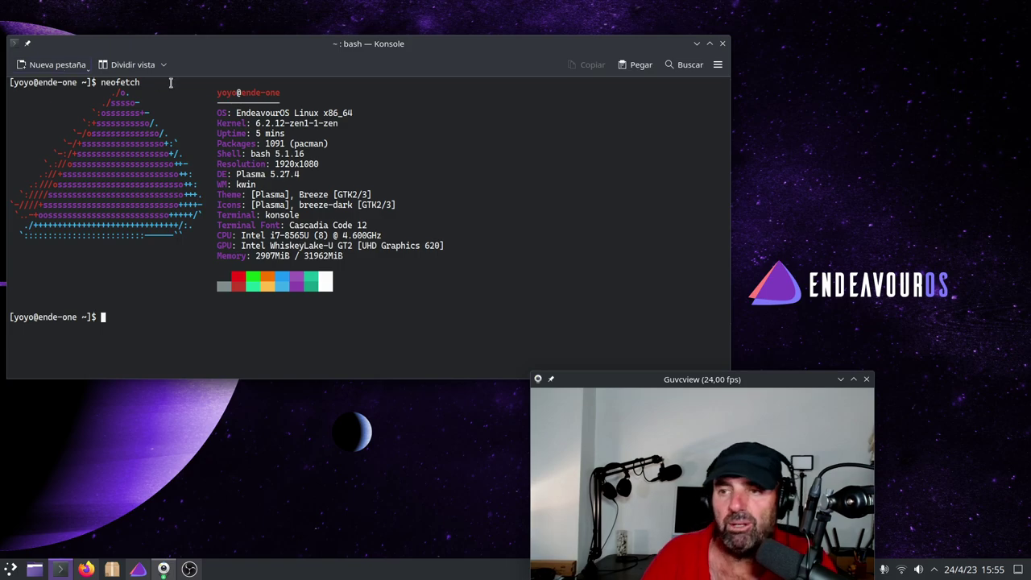
Step: Examine Konsole's Preferencias options and its toolbar configuration dialog, cancel the dialog and minimise Konsole
click(718, 64)
mouse_move(781, 252)
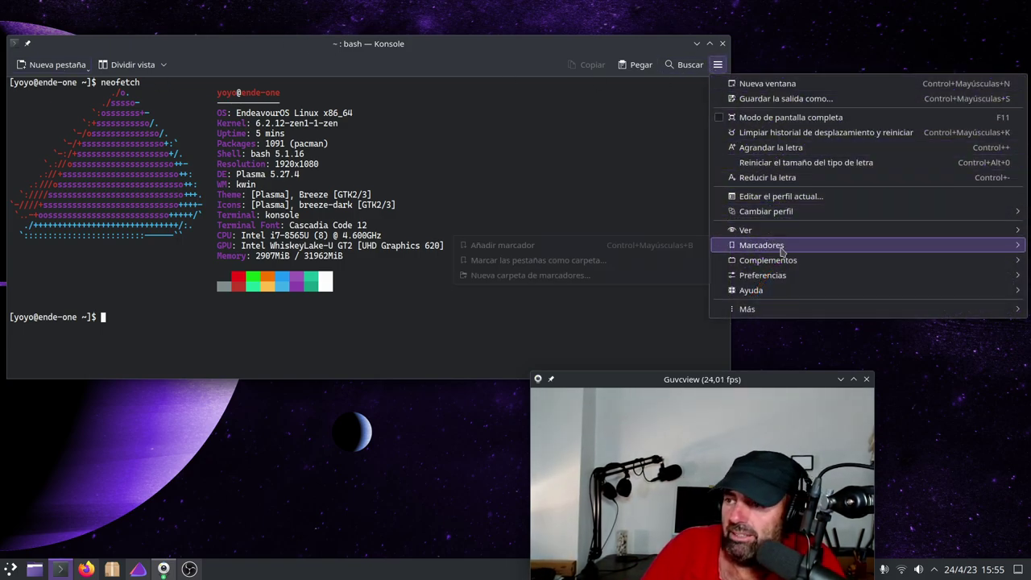
mouse_move(769, 275)
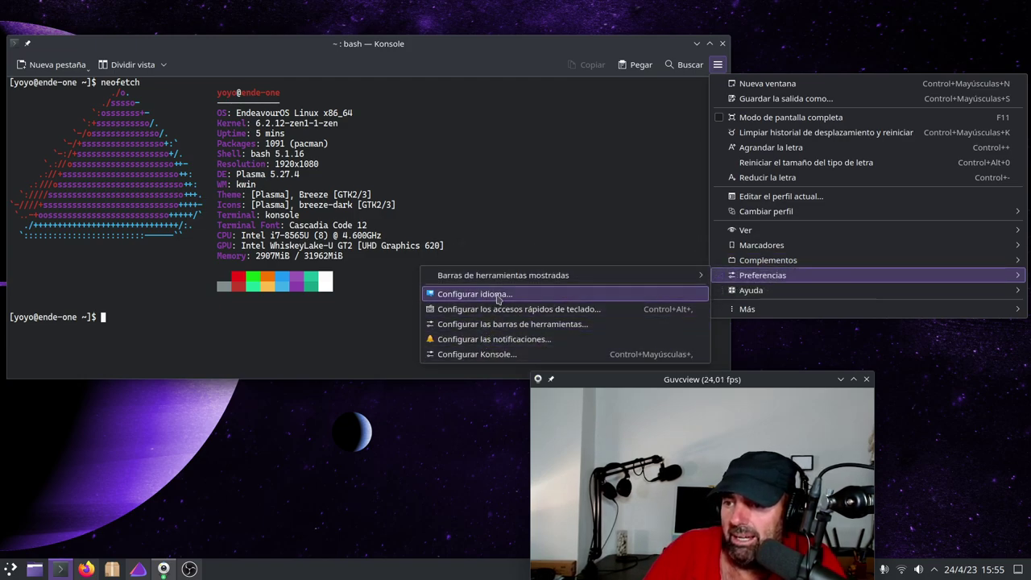
mouse_move(504, 276)
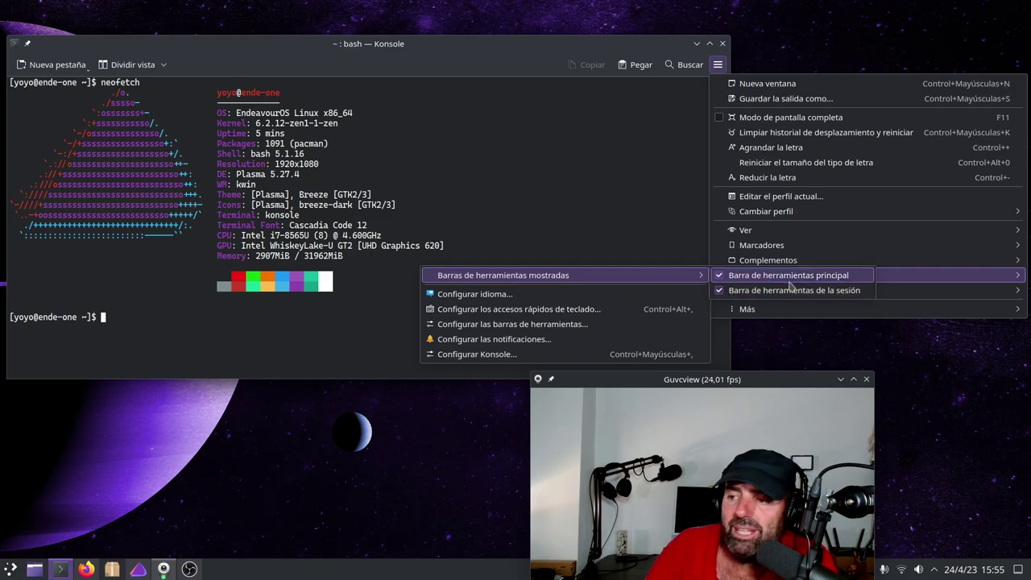
click(514, 323)
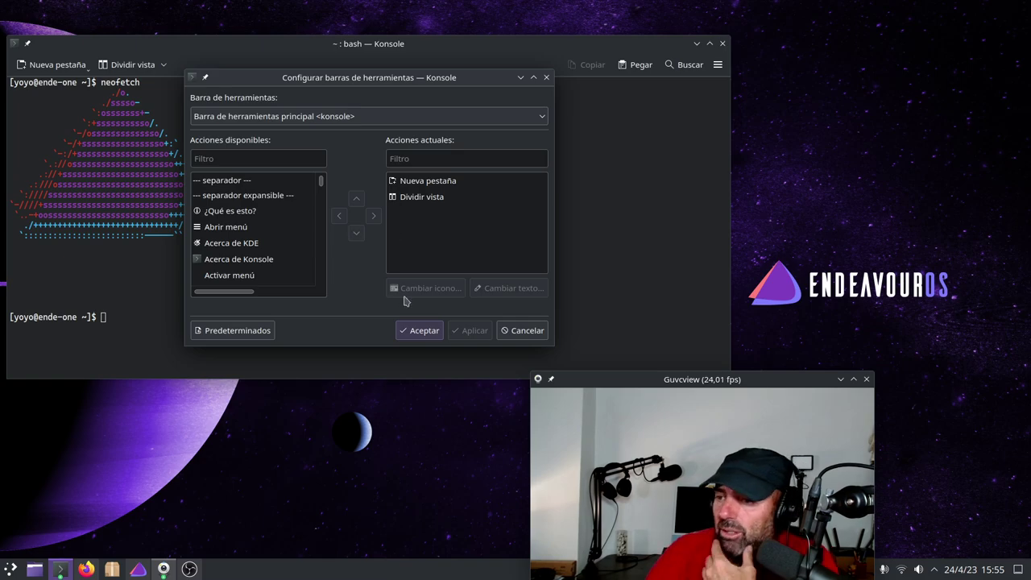
click(528, 326)
click(697, 44)
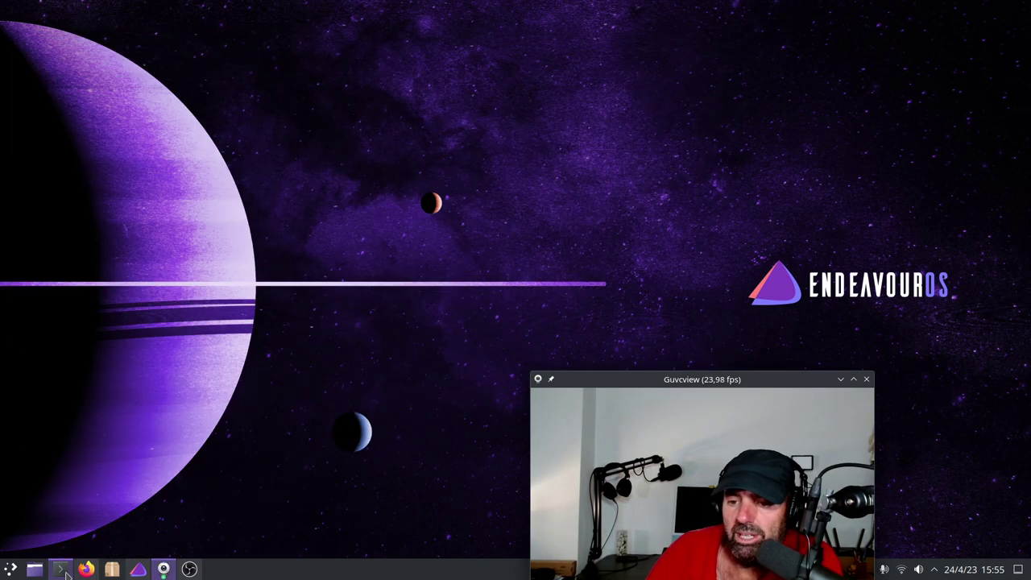
Step: Open Dolphin at Carpeta personal, shrink its window and arrange it beside the Guvcview window so neither covers the other
click(35, 568)
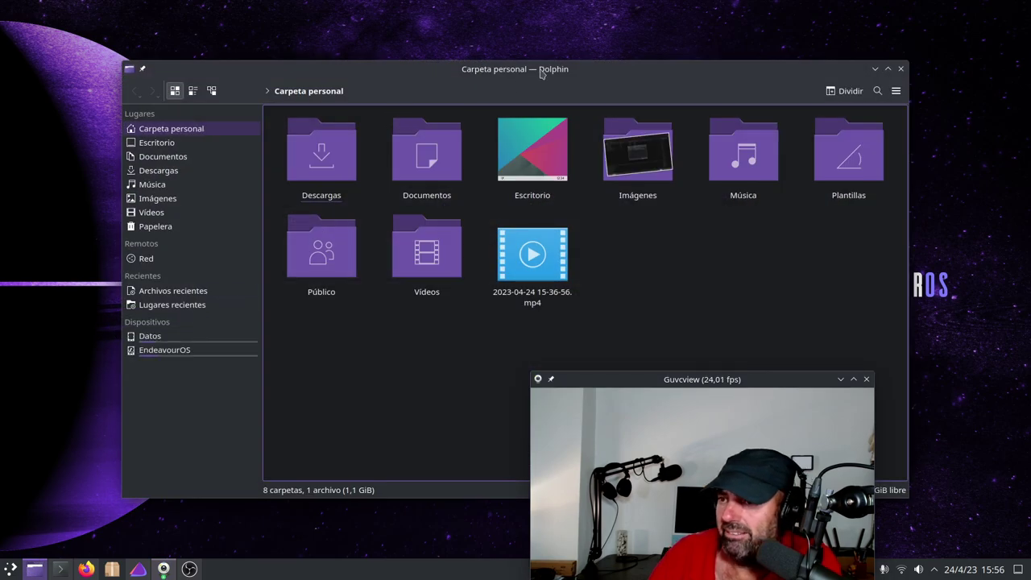
drag(543, 70, 460, 15)
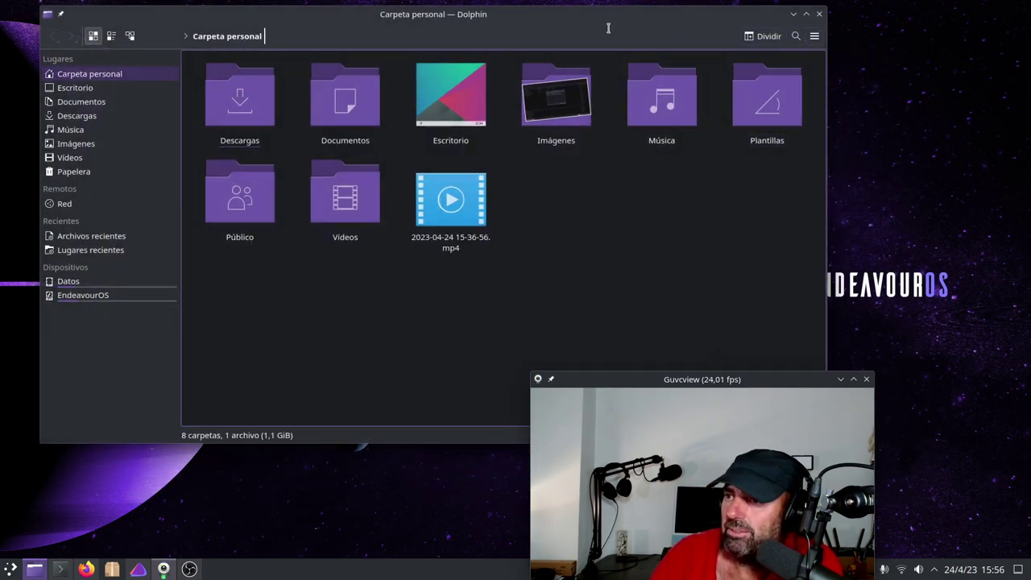
drag(607, 28, 524, 93)
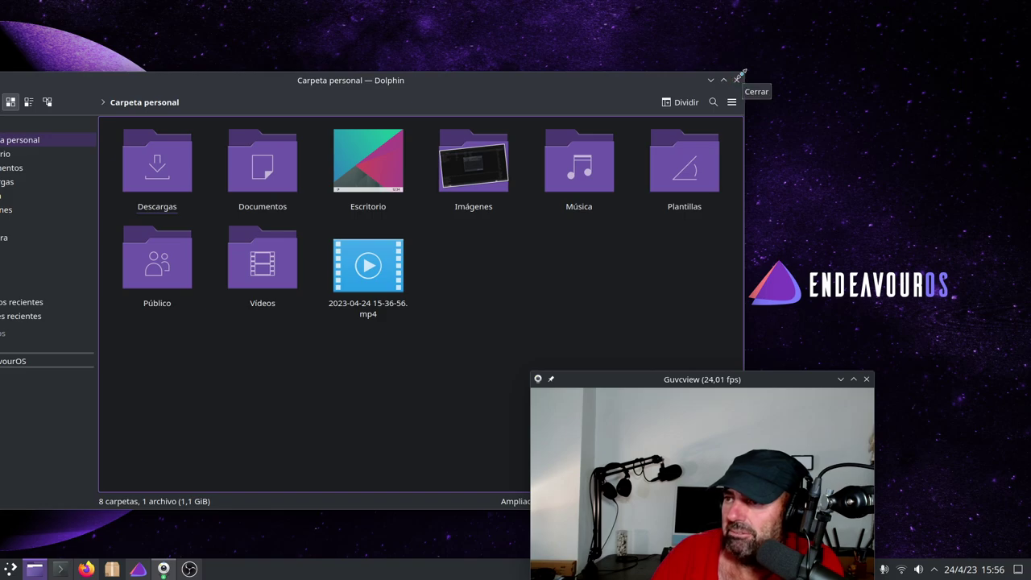
drag(740, 77, 563, 134)
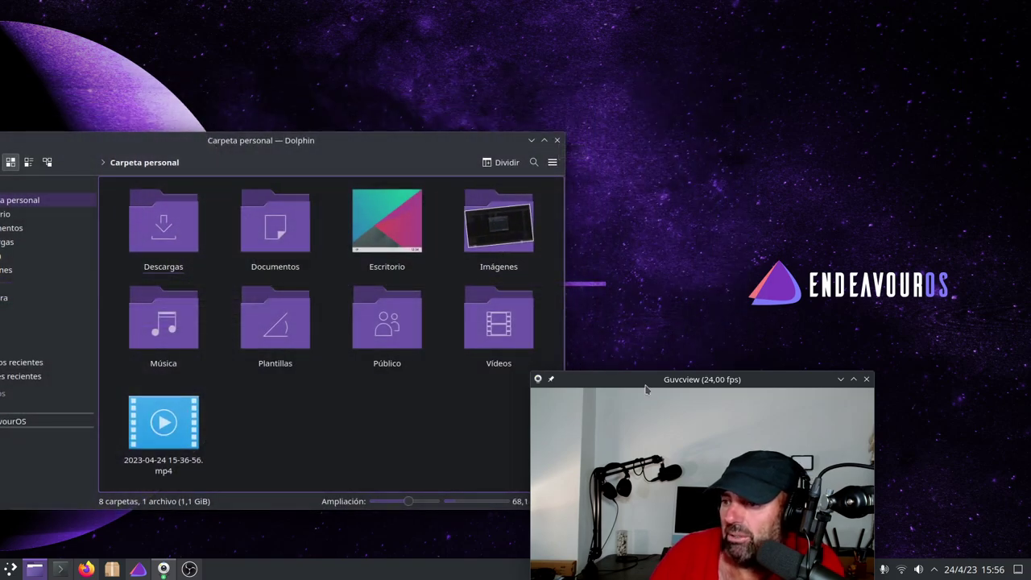
click(409, 508)
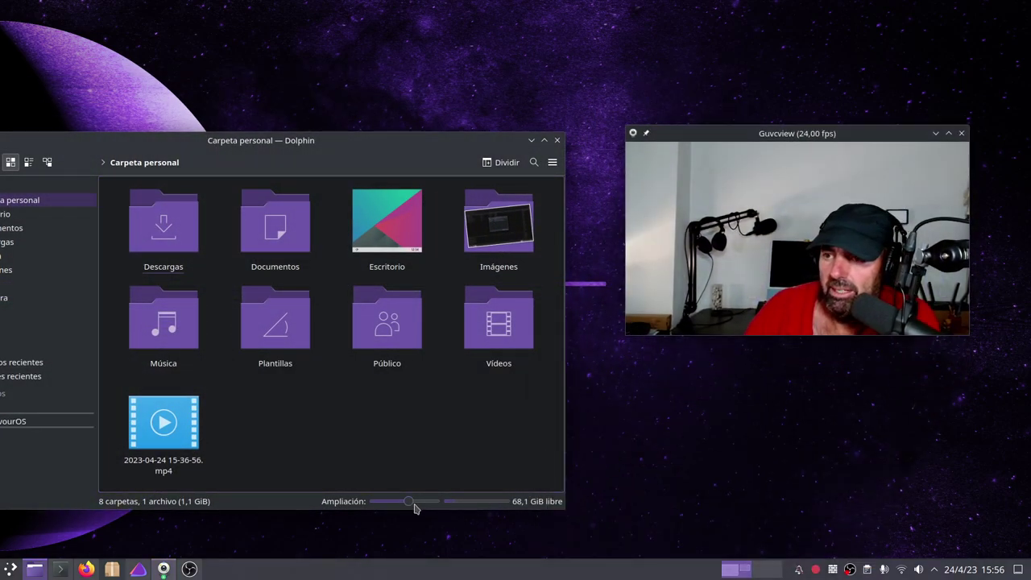
drag(373, 147, 396, 119)
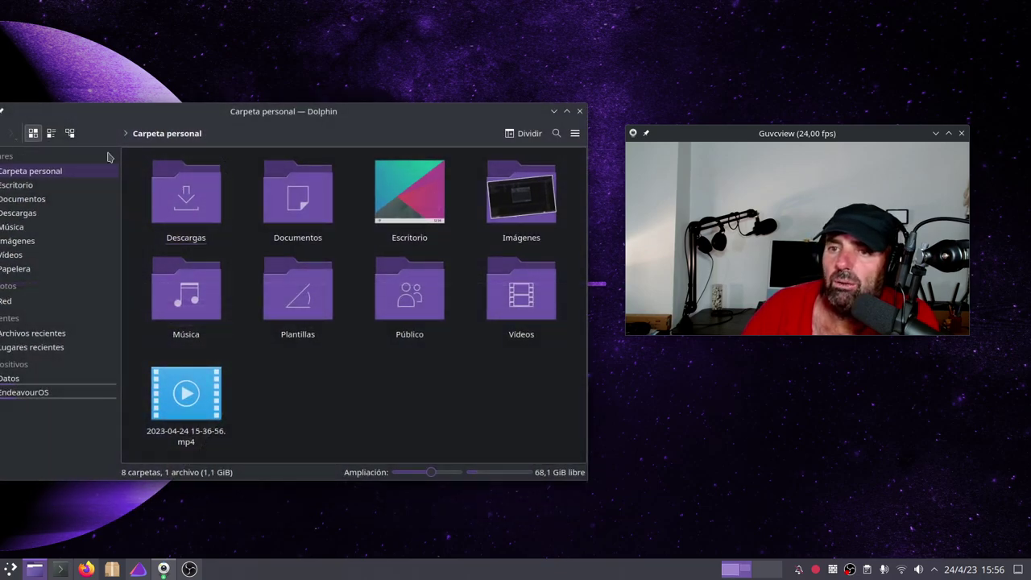
Step: Set Dolphin's toolbar text position to Solo iconos and move its window fully into view
right_click(537, 133)
mouse_move(599, 190)
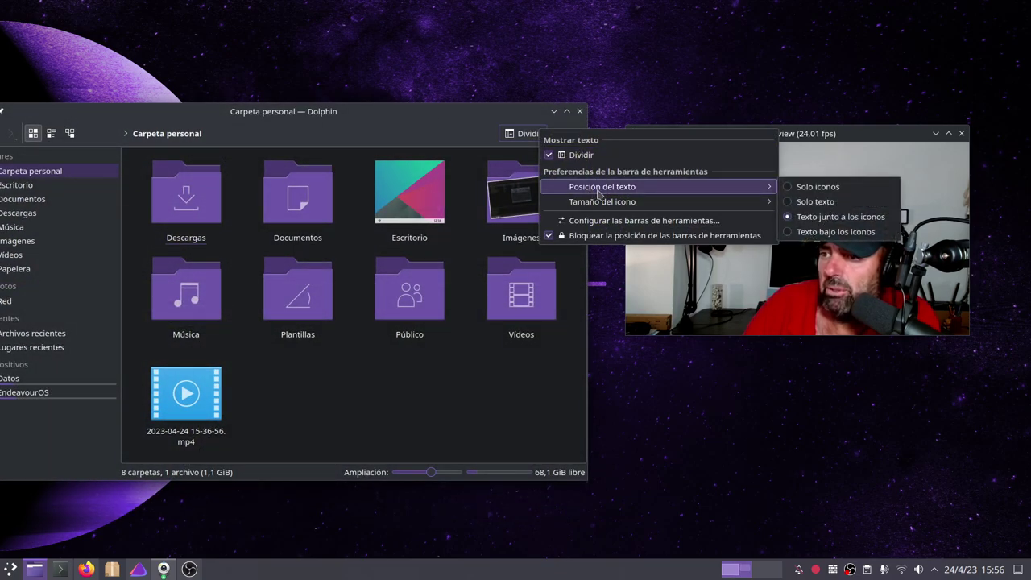
click(805, 188)
drag(380, 125, 423, 125)
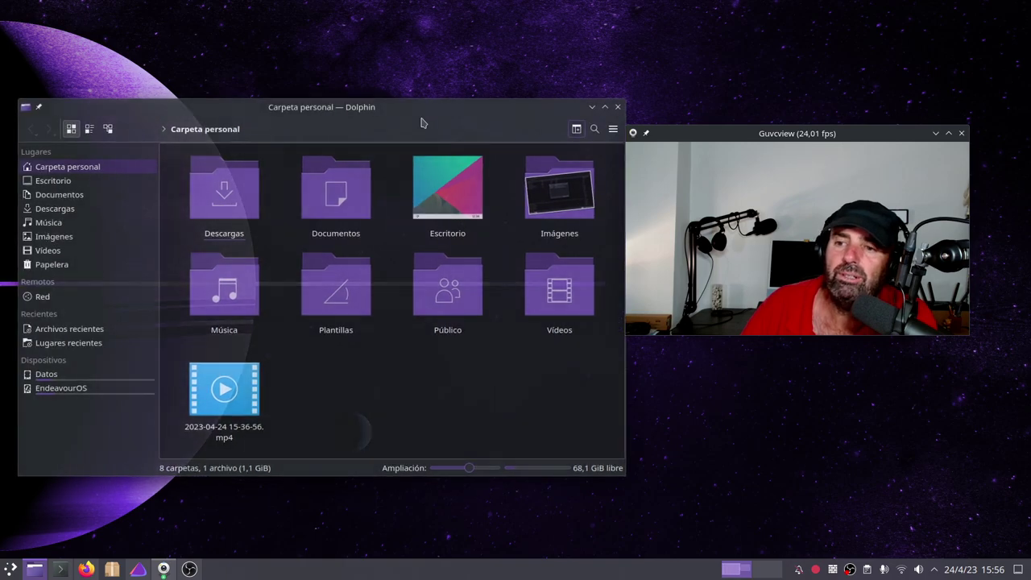
Step: Examine Dolphin's toolbar configuration dialog, accept it, and close the file manager after moving its window
click(612, 129)
mouse_move(653, 337)
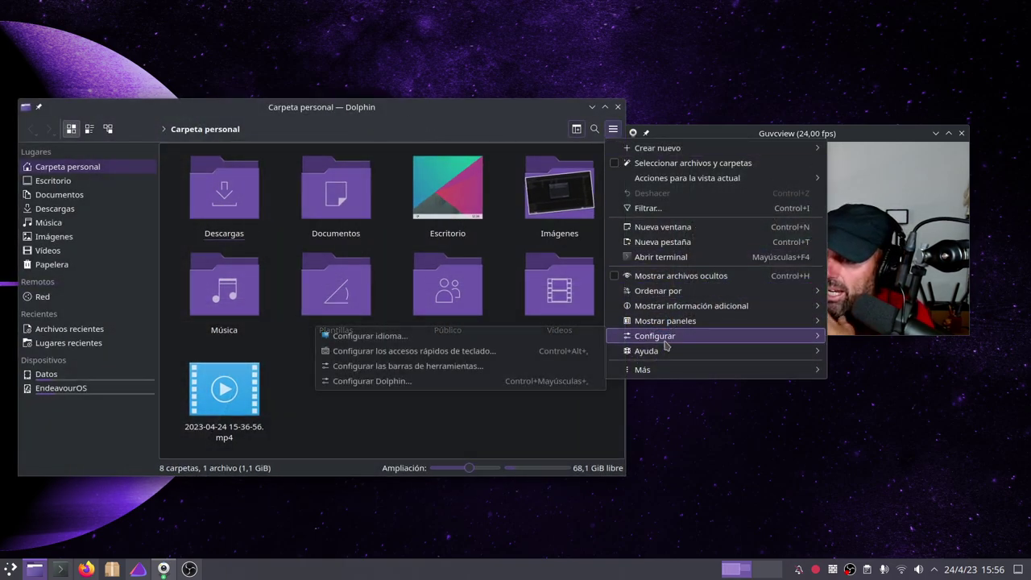
click(404, 367)
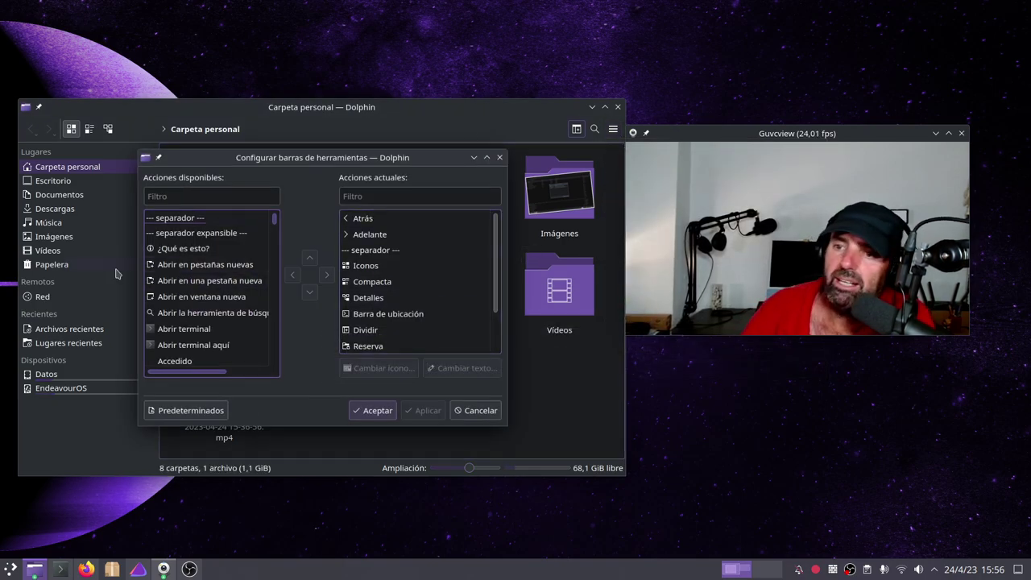
click(384, 411)
drag(292, 120, 338, 150)
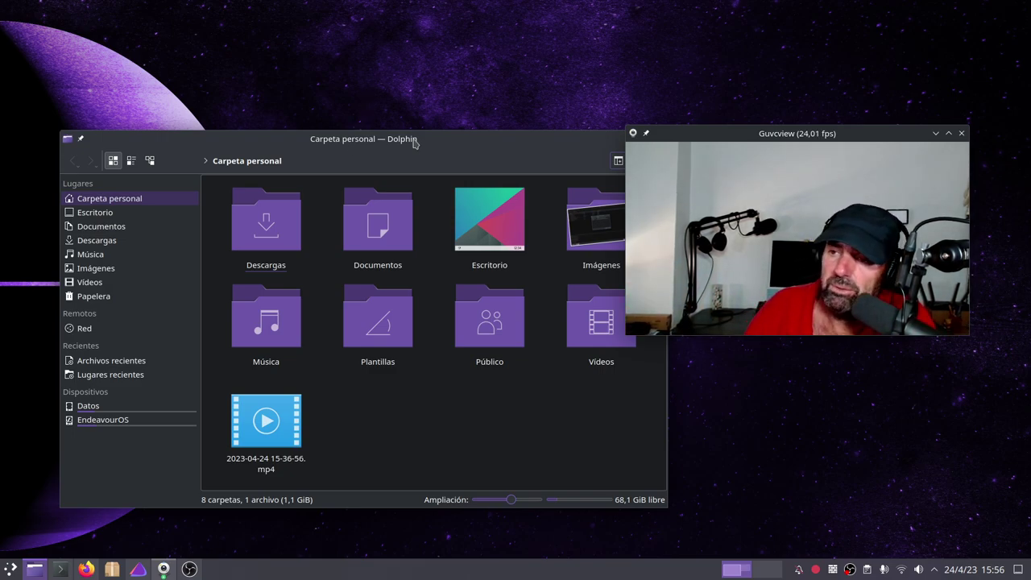
drag(415, 142, 303, 188)
click(546, 186)
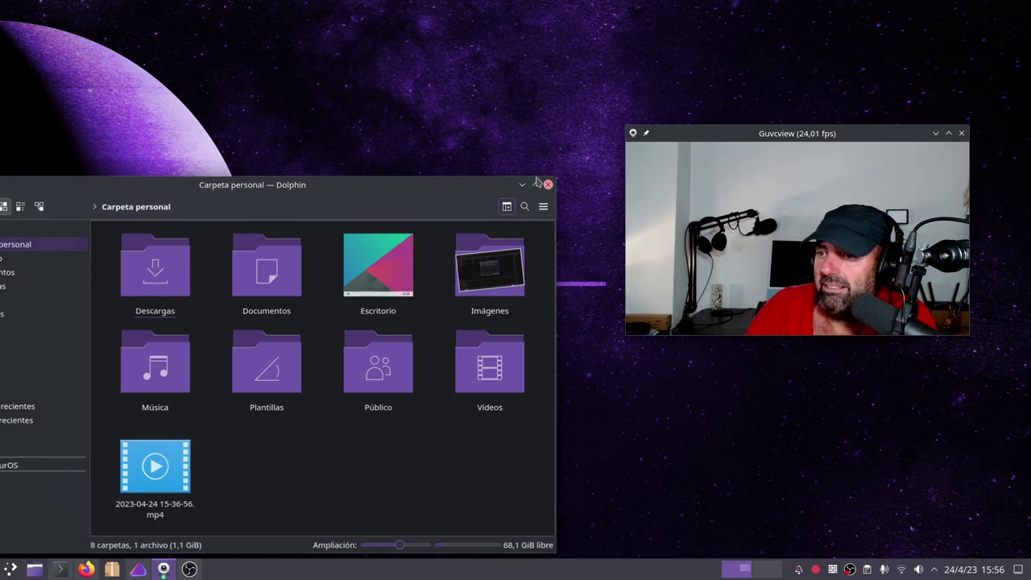
Step: Review the desktop's wallpaper and Distribución options in Preferencias de Carpeta de escritorio, and close the window discarding changes
right_click(375, 103)
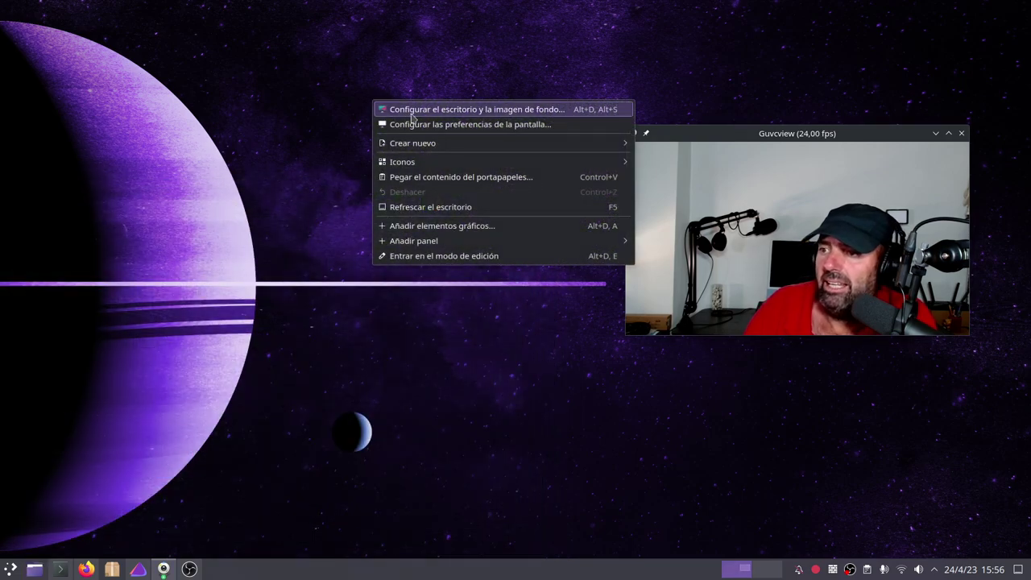
click(412, 116)
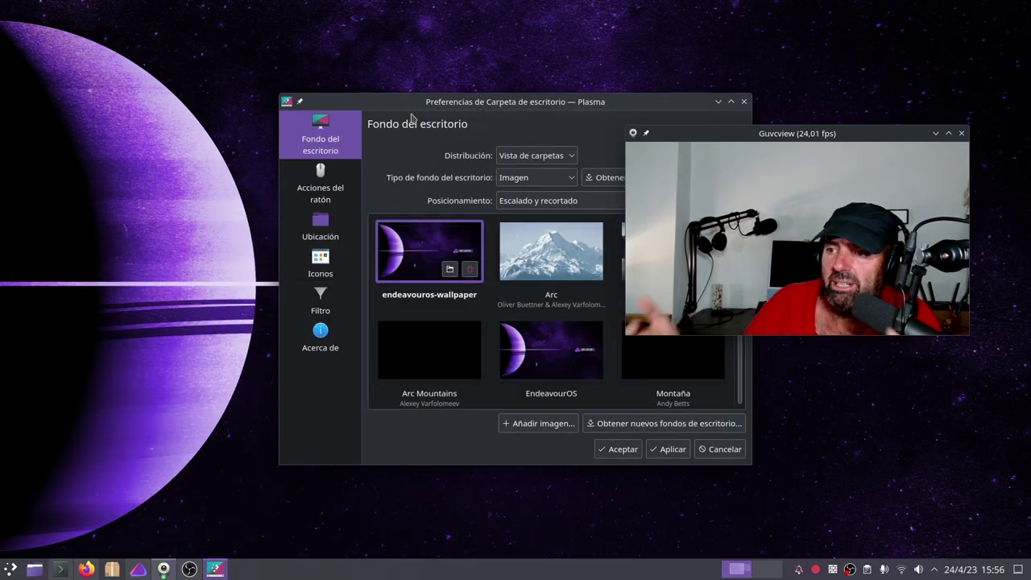
drag(471, 106, 201, 83)
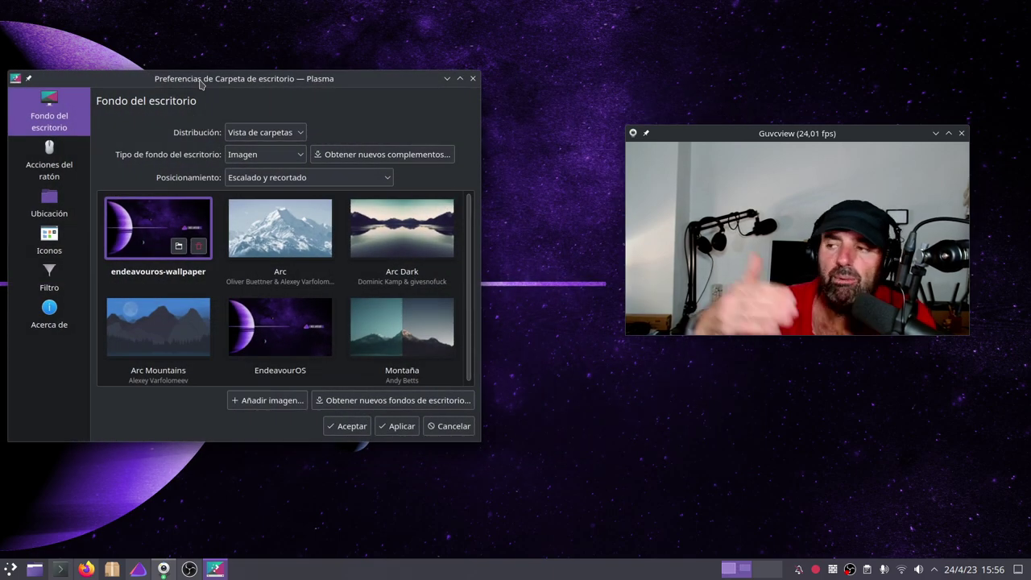
click(254, 134)
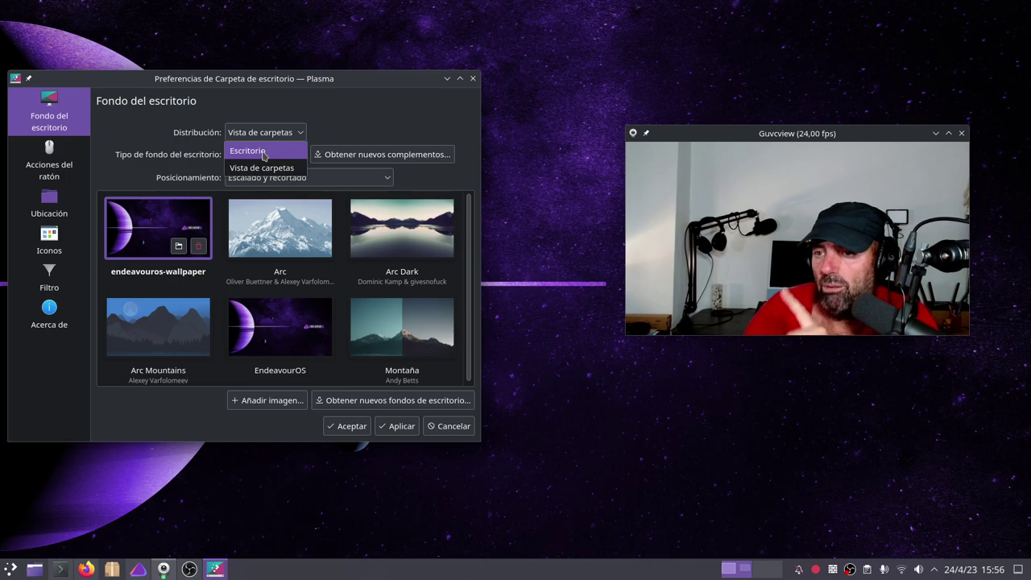
click(395, 104)
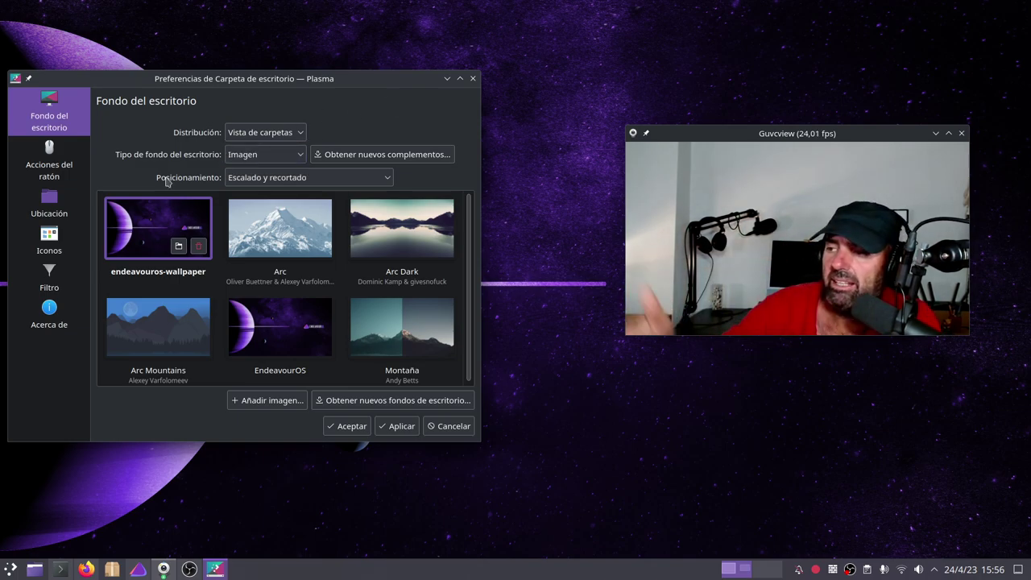
click(473, 78)
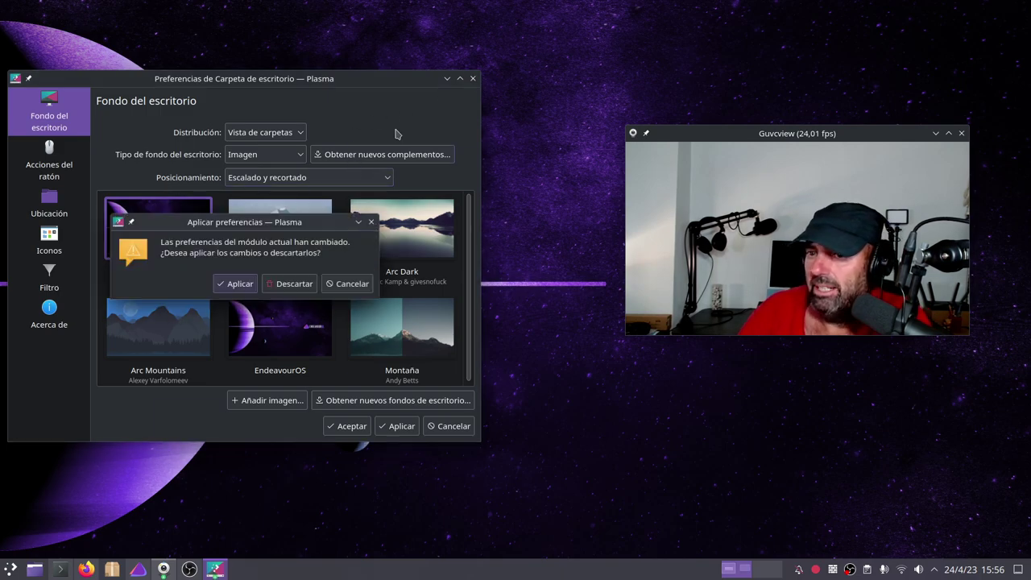
click(294, 284)
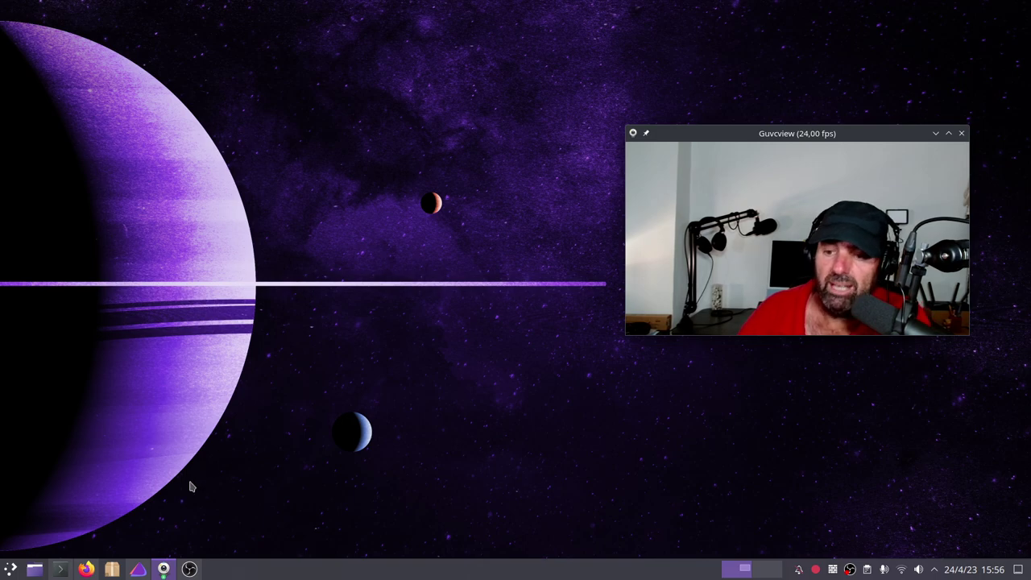
Step: Examine the applications installed under Desarrollo, Gráficos, Internet and the full Multimedia list in the application launcher
click(8, 566)
mouse_move(58, 338)
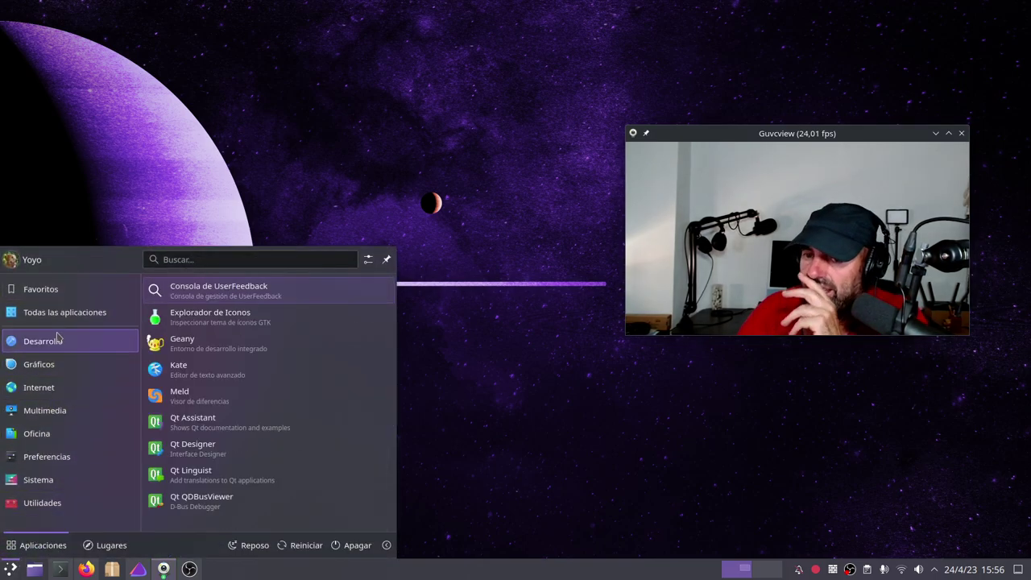
mouse_move(63, 370)
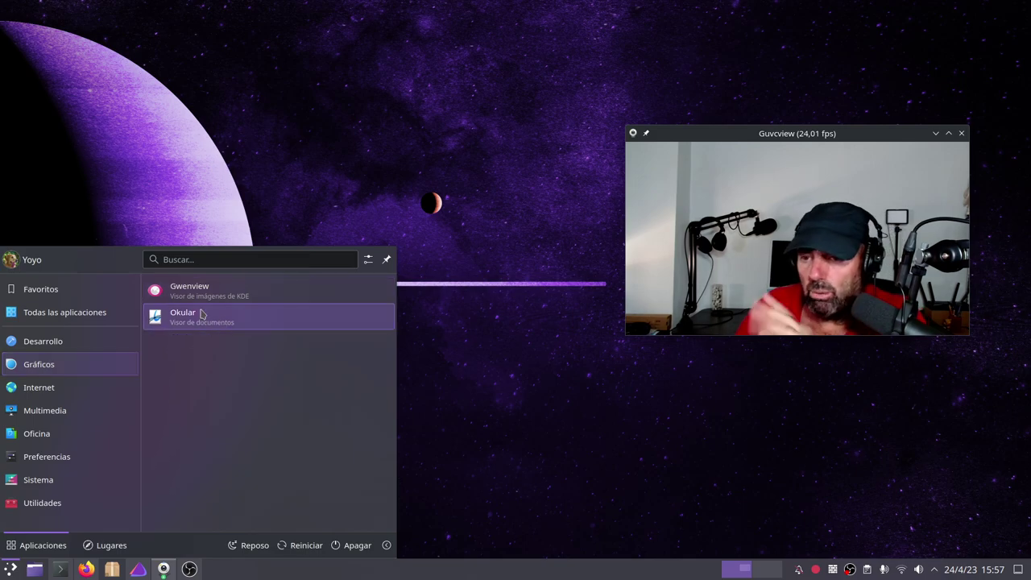
mouse_move(77, 389)
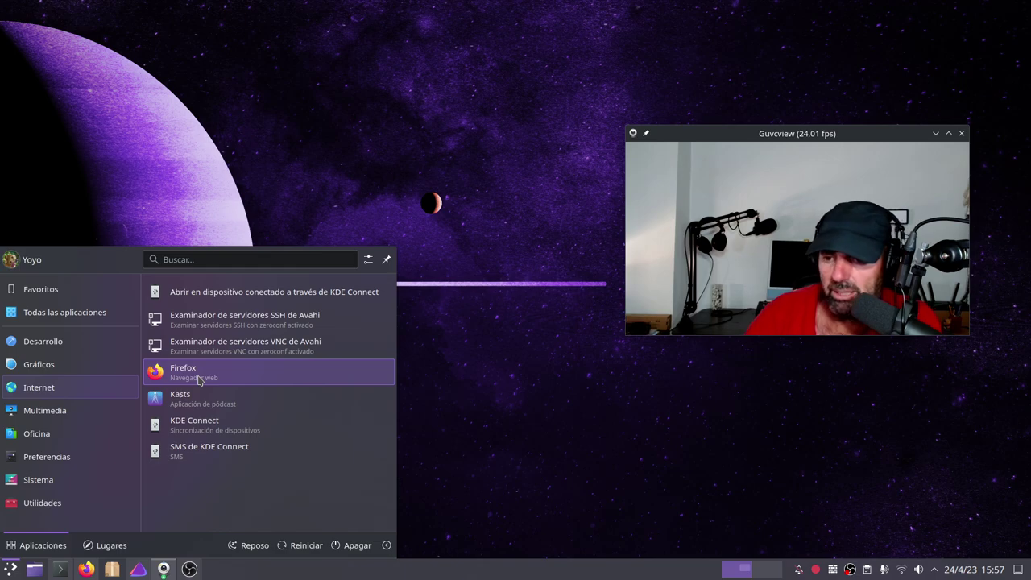
mouse_move(48, 410)
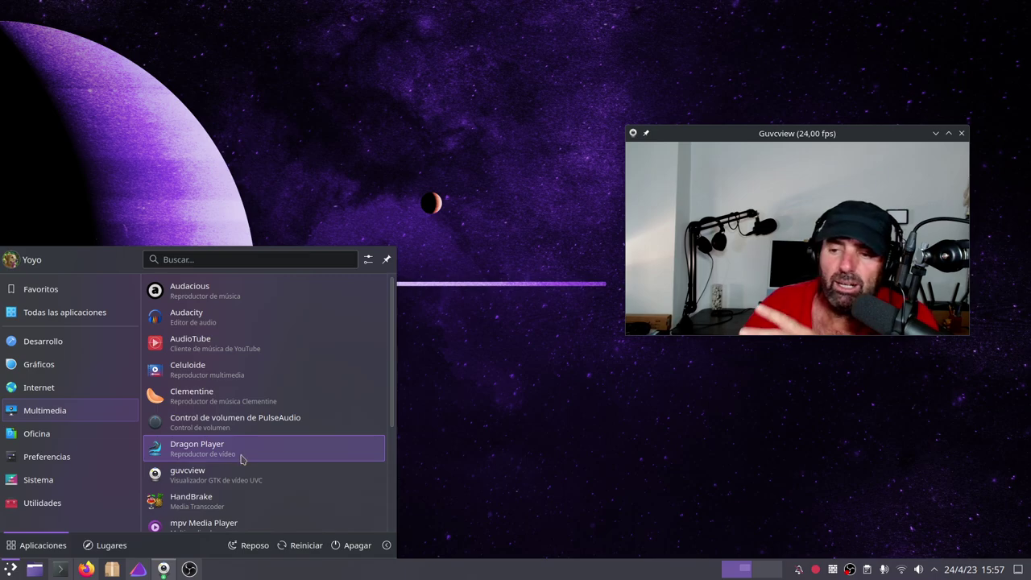
scroll(244, 455, down, 2)
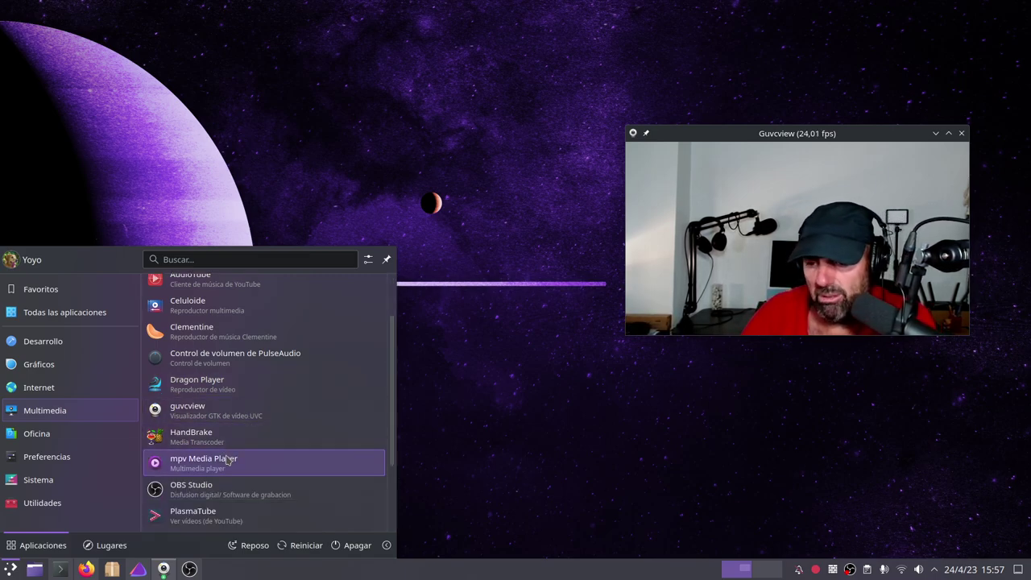
scroll(249, 480, down, 3)
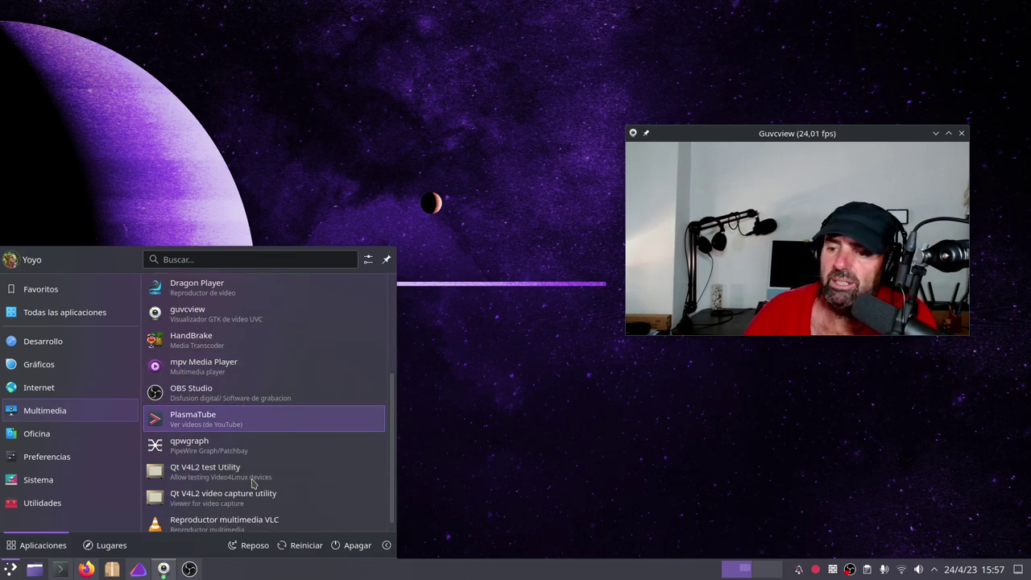
scroll(223, 451, down, 1)
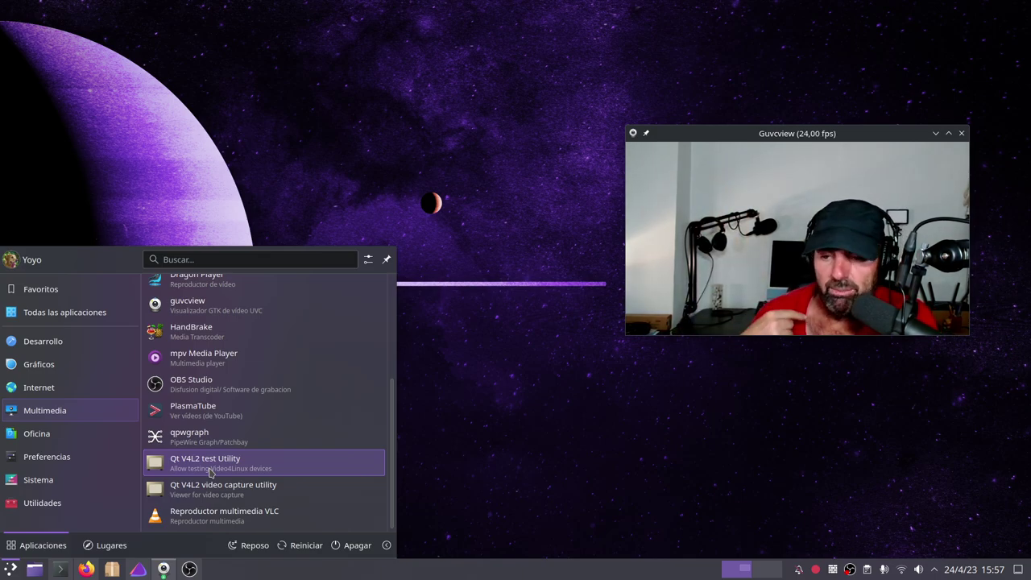
Step: Review the launcher's Oficina, Preferencias, Sistema and Utilidades applications, and close the launcher without opening any of them
mouse_move(85, 433)
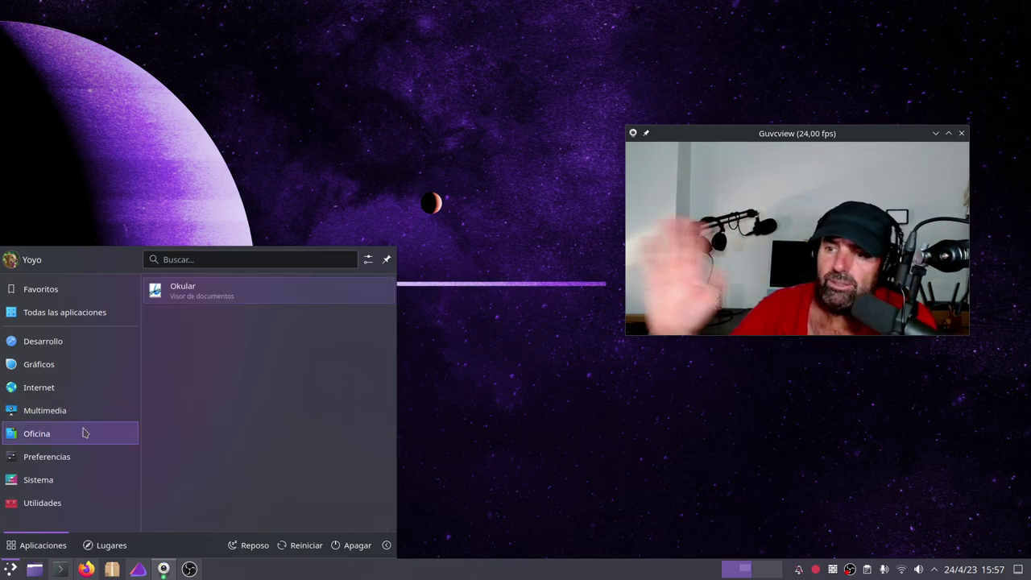
mouse_move(63, 453)
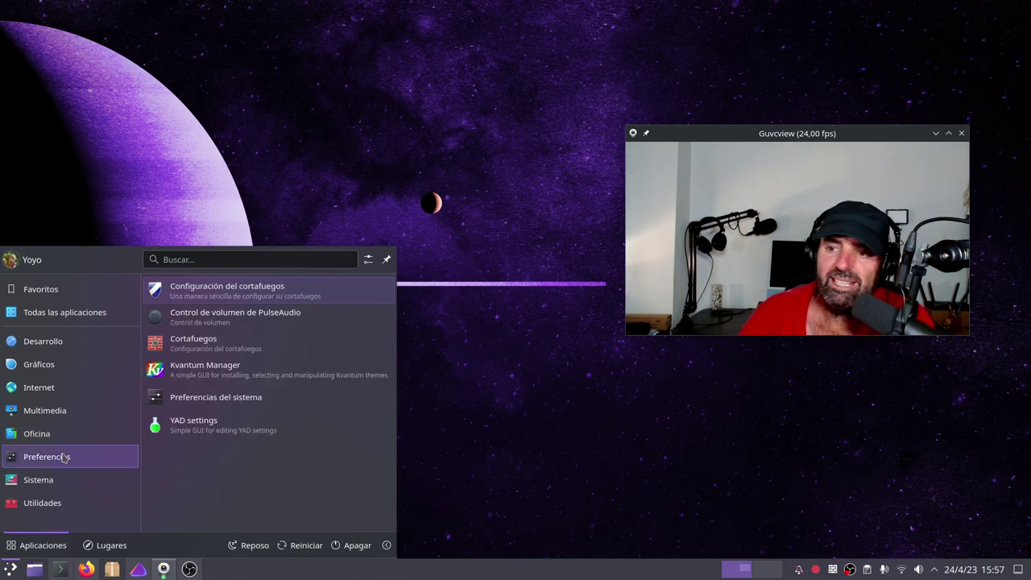
mouse_move(48, 479)
mouse_move(24, 463)
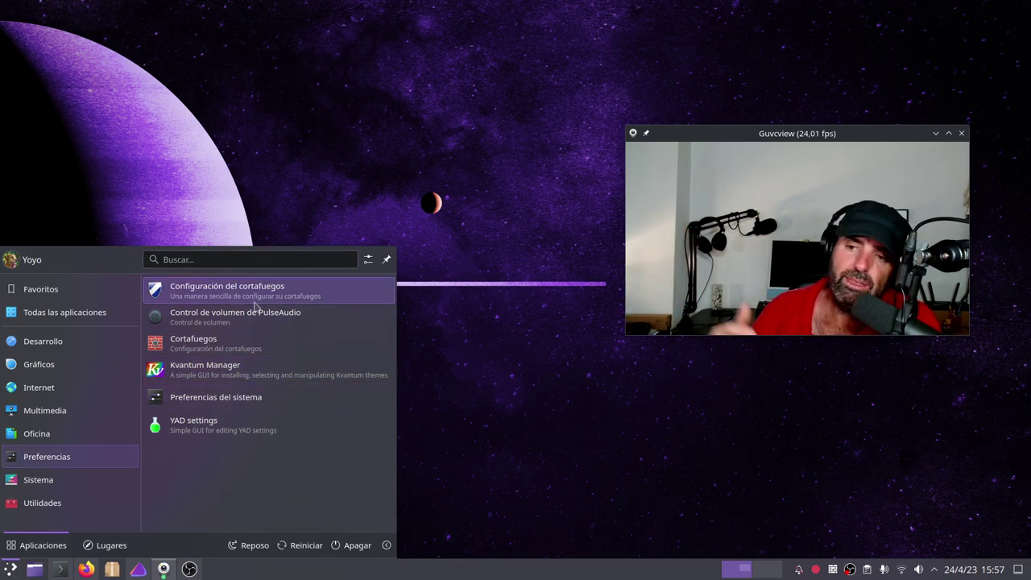
mouse_move(36, 501)
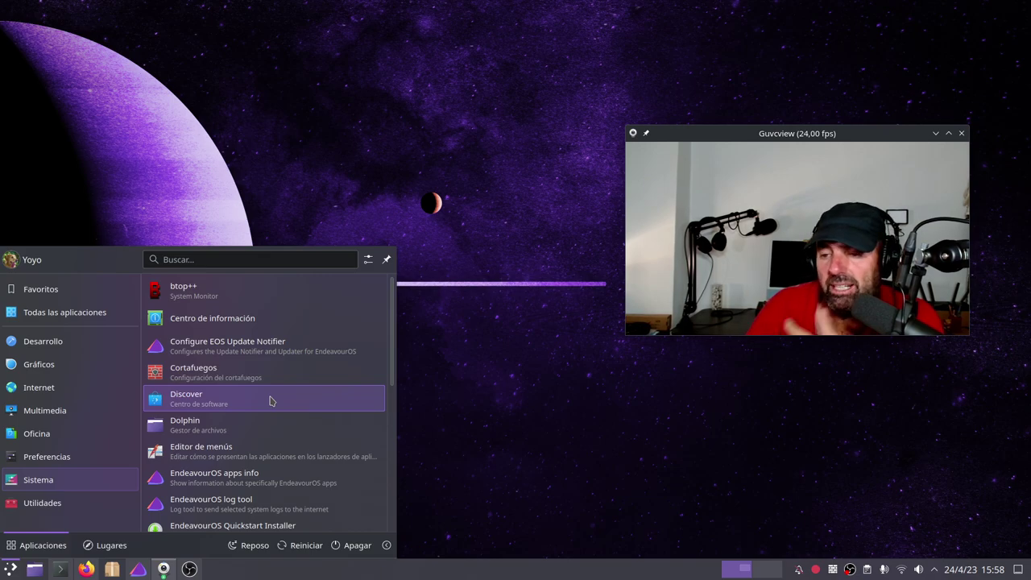
scroll(269, 401, down, 8)
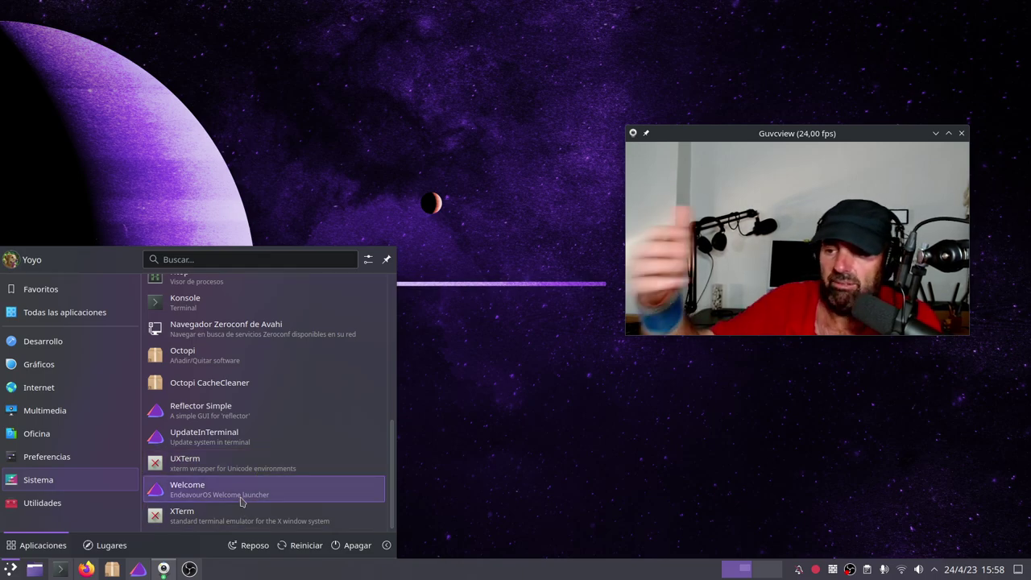
scroll(240, 467, up, 5)
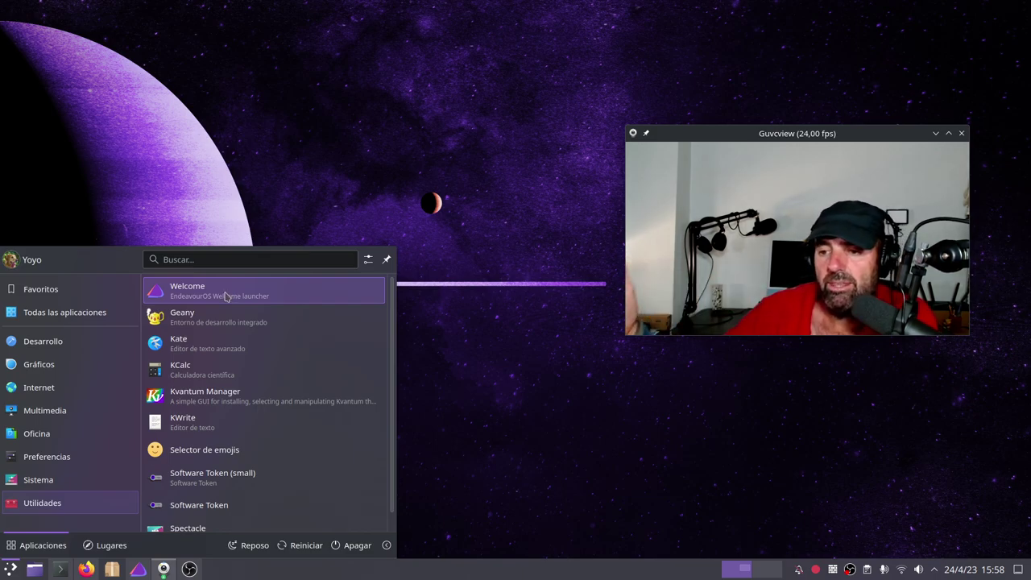
scroll(226, 297, down, 1)
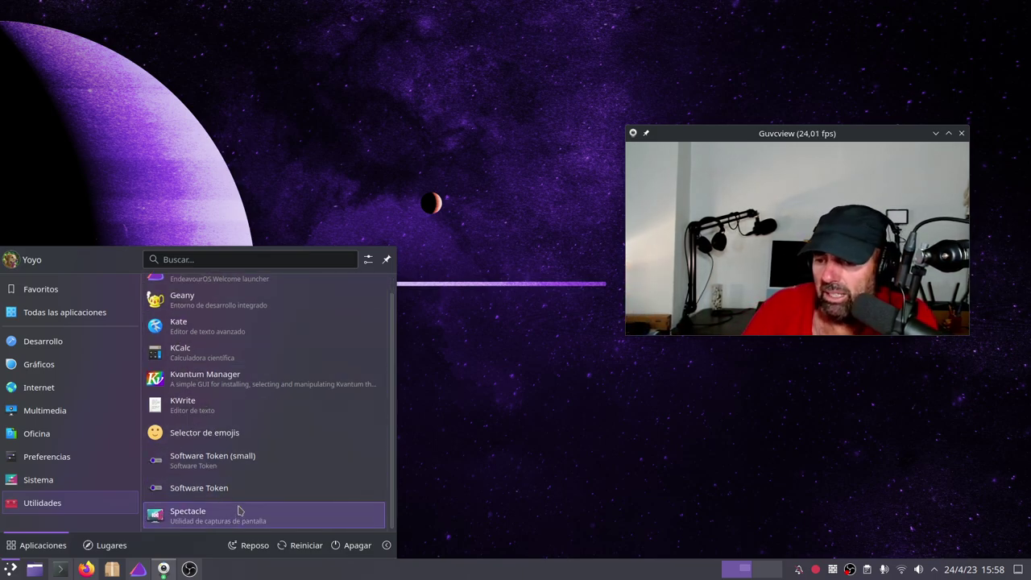
scroll(239, 518, up, 1)
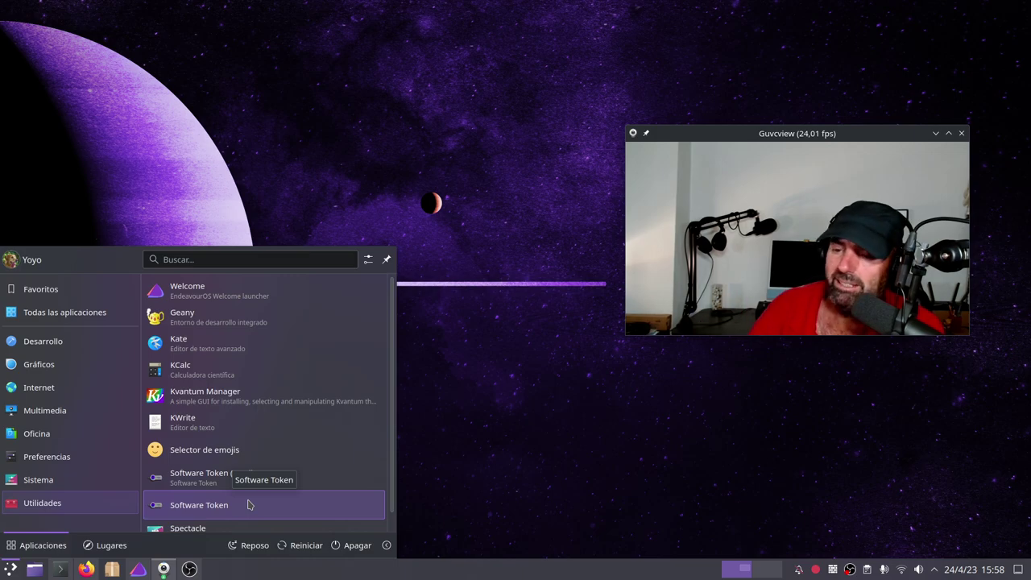
click(261, 151)
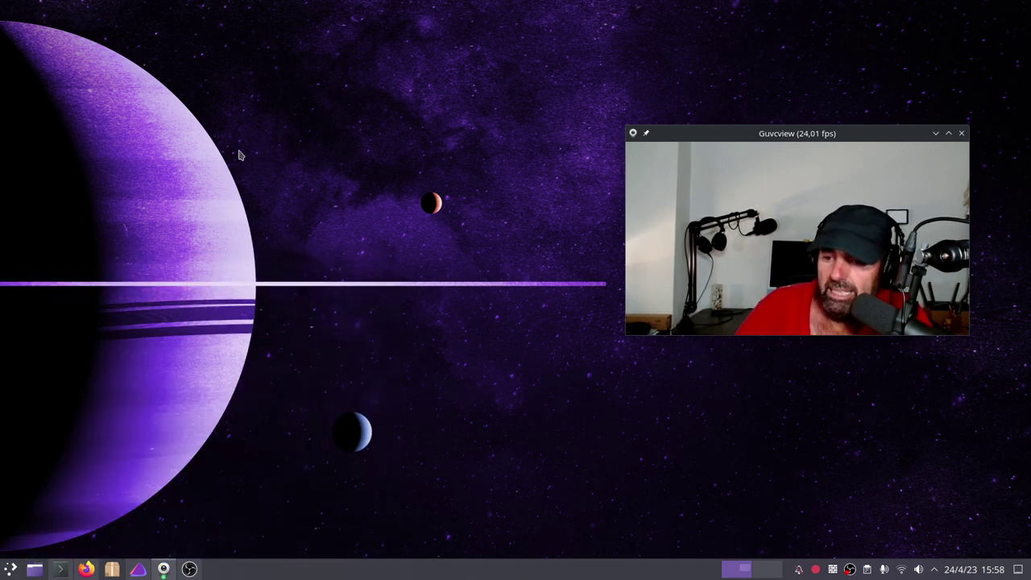
Step: Open EndeavourOS Welcome clear of the Guvcview window and review Información General, Después Instalación, Assistant and Consejos
click(138, 568)
drag(545, 169, 279, 55)
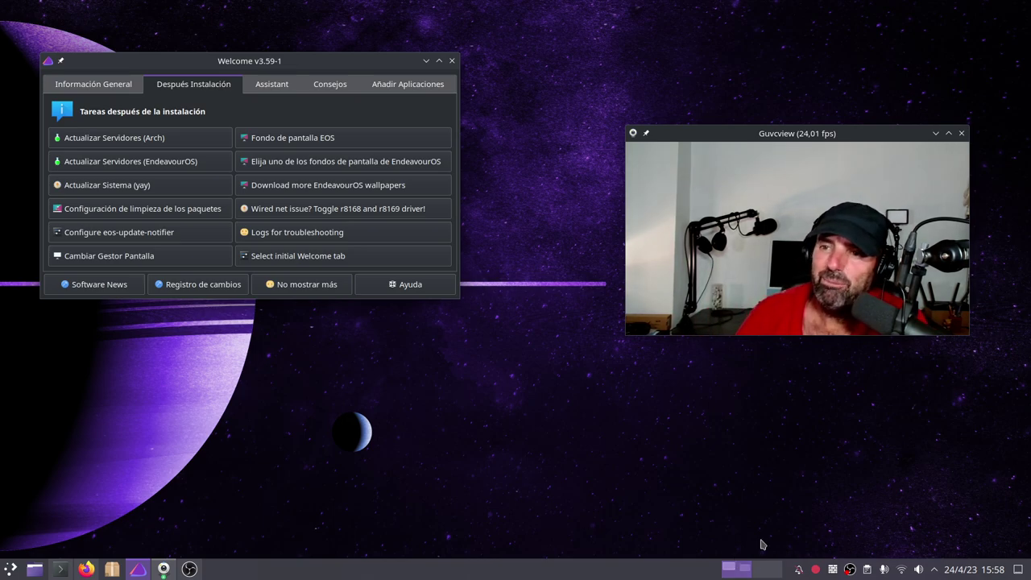
click(114, 85)
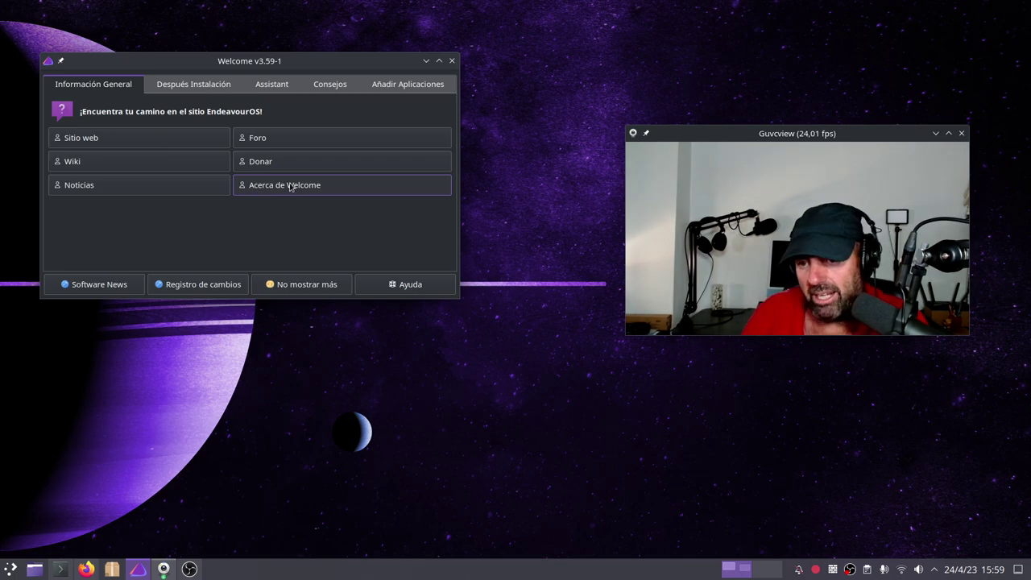
click(197, 87)
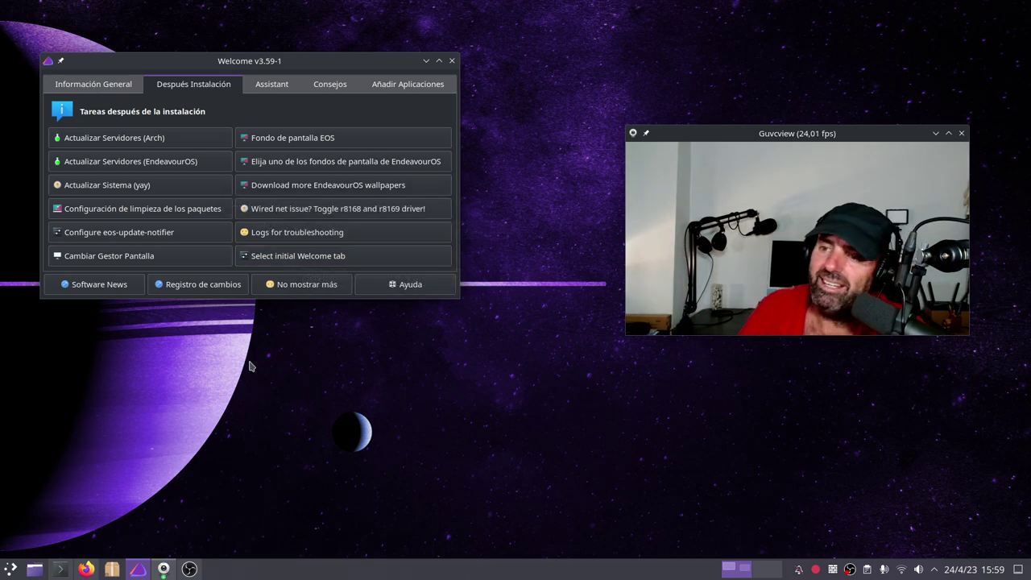
click(277, 87)
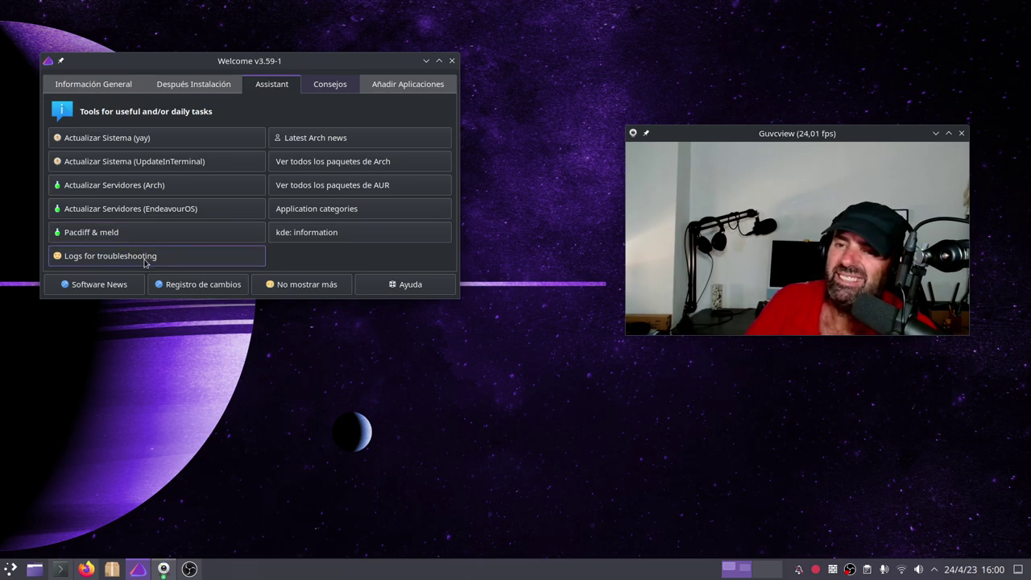
click(341, 87)
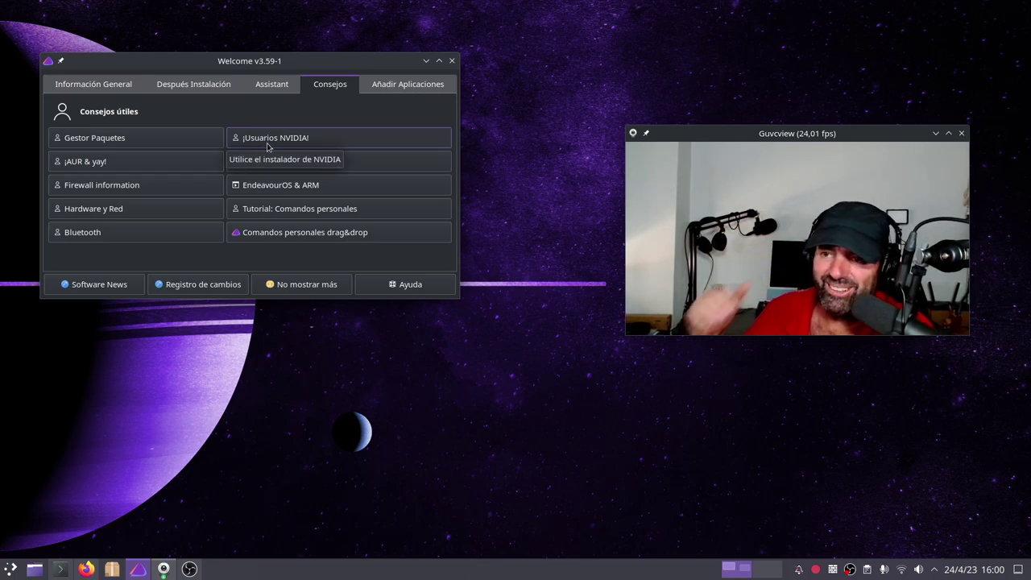
Step: Open the Gestor Paquetes tip from Welcome, skim the pacman articles on the Discovery site, and minimize the browser
click(90, 139)
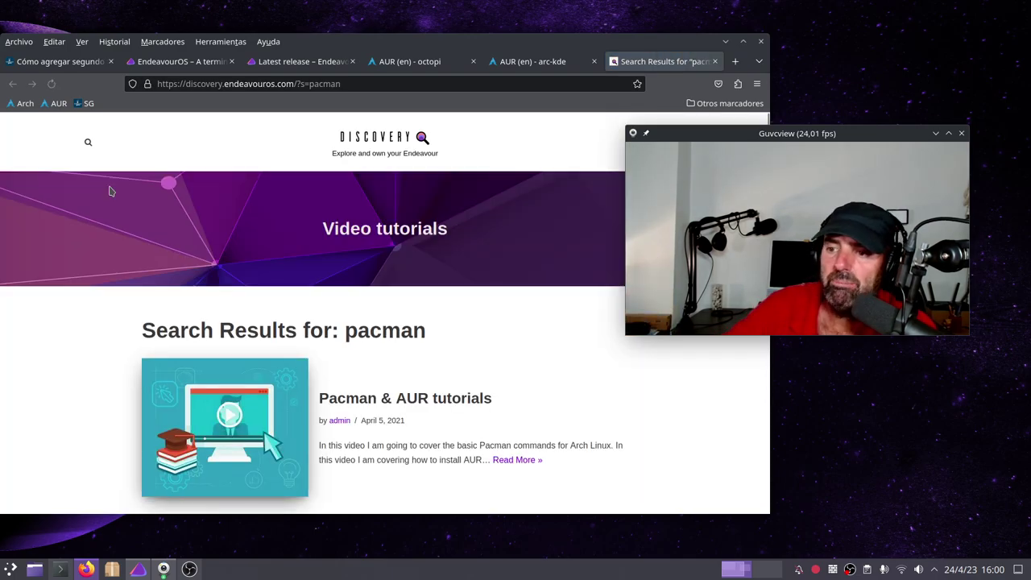
scroll(141, 310, down, 20)
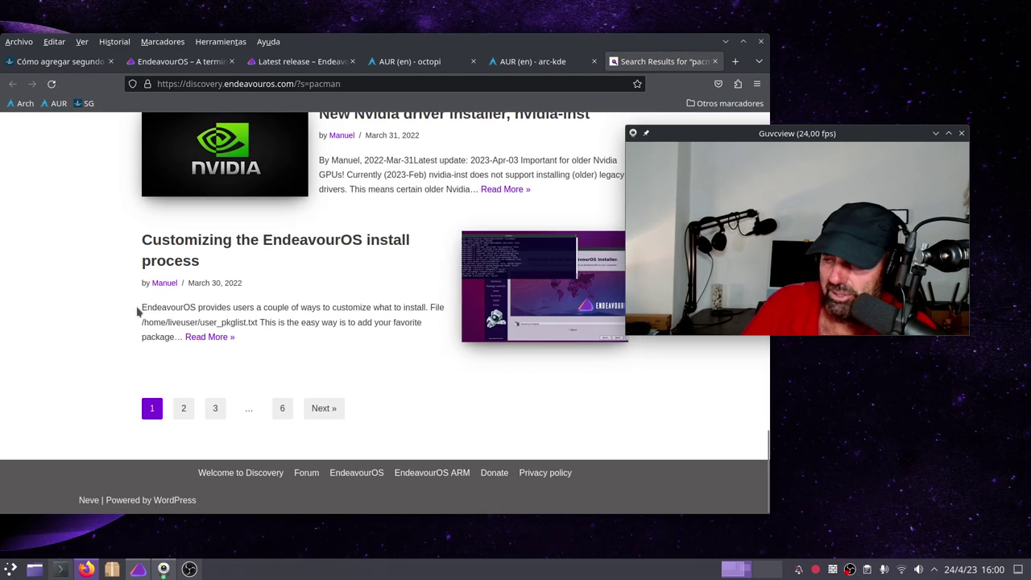
scroll(147, 307, up, 5)
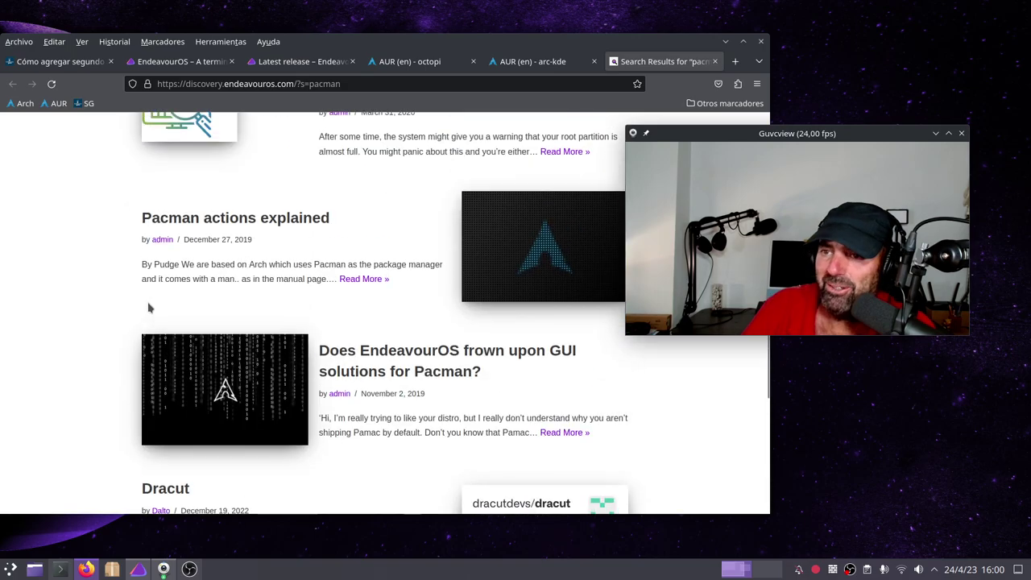
scroll(148, 308, up, 3)
click(725, 41)
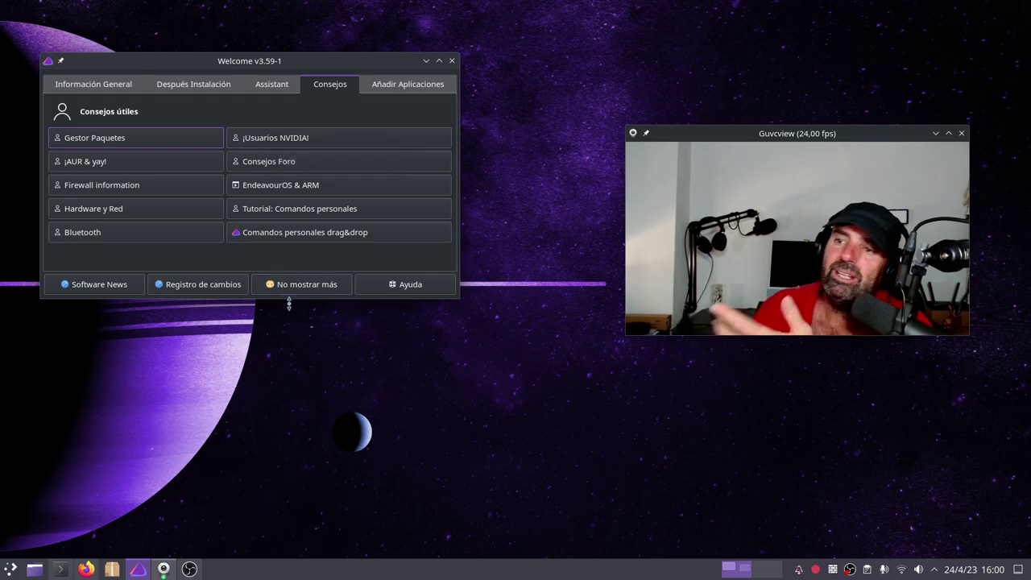
Step: Open Tutorial: Comandos personales from Welcome, skim Adding-own-commands.md through its final example, and minimize the browser
click(312, 210)
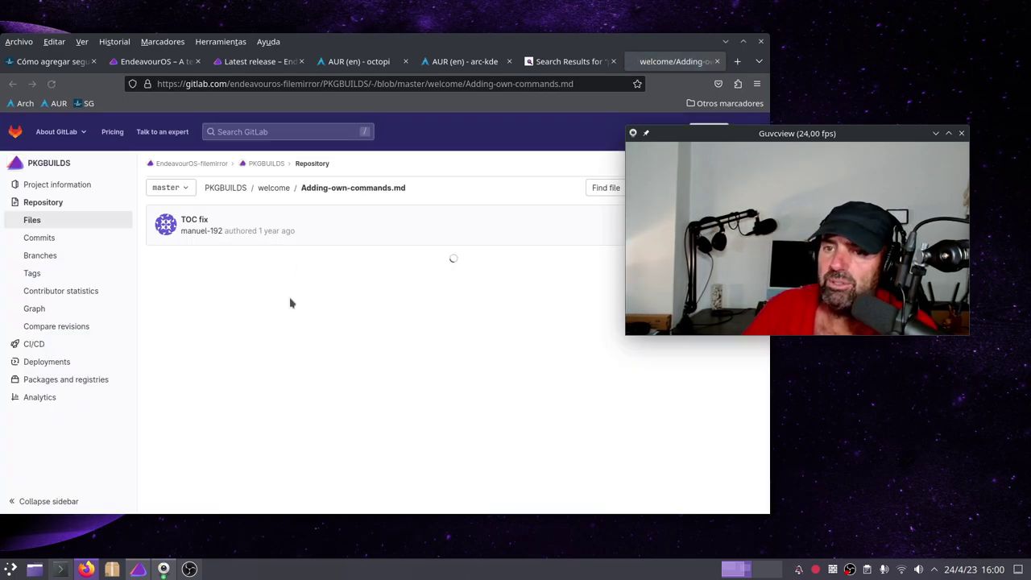
scroll(238, 326, down, 15)
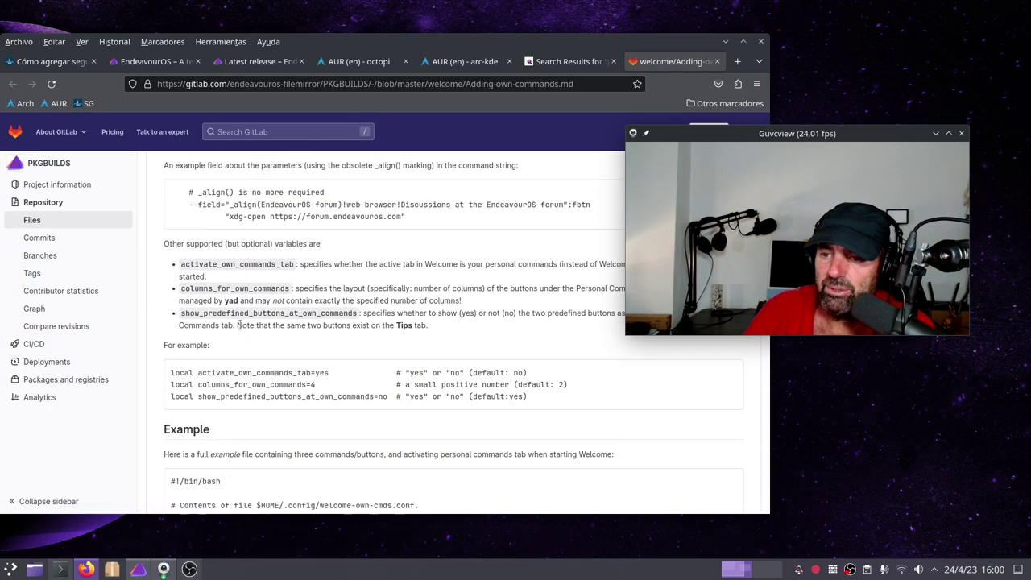
scroll(239, 326, down, 20)
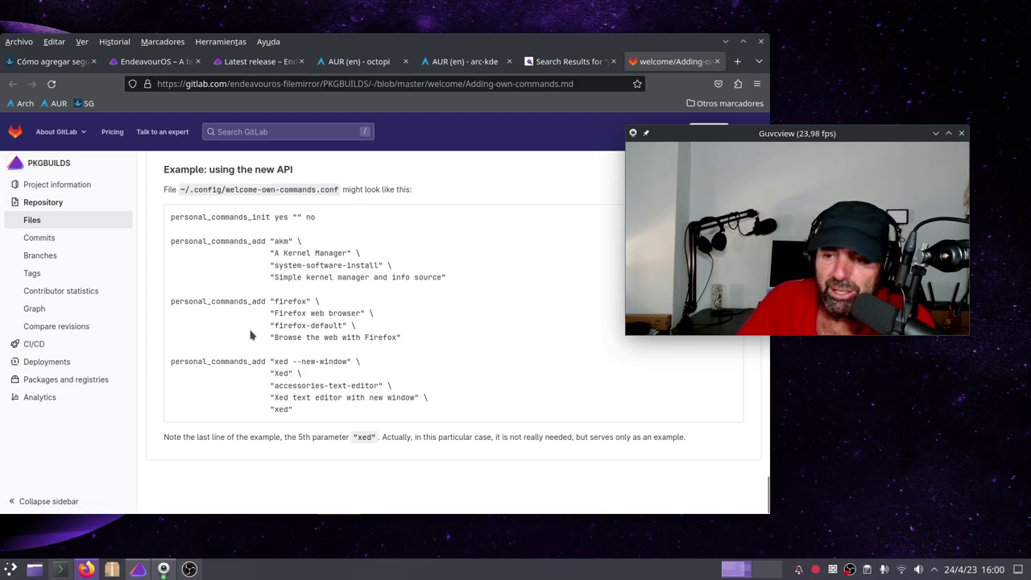
click(725, 41)
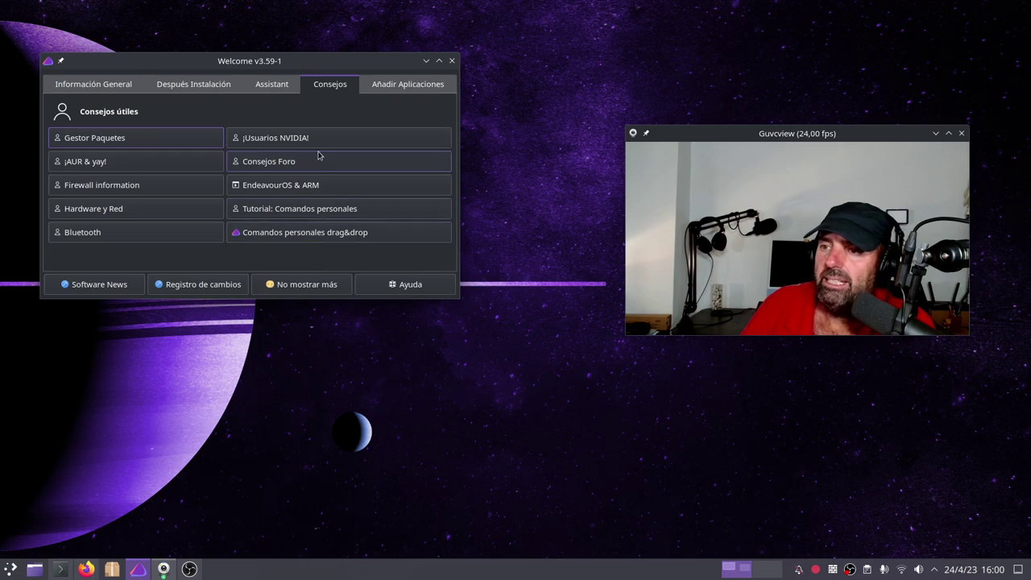
Step: Open the complete Arch package list from Welcome's Añadir Aplicaciones section, skim its first page, and minimize the browser
click(419, 84)
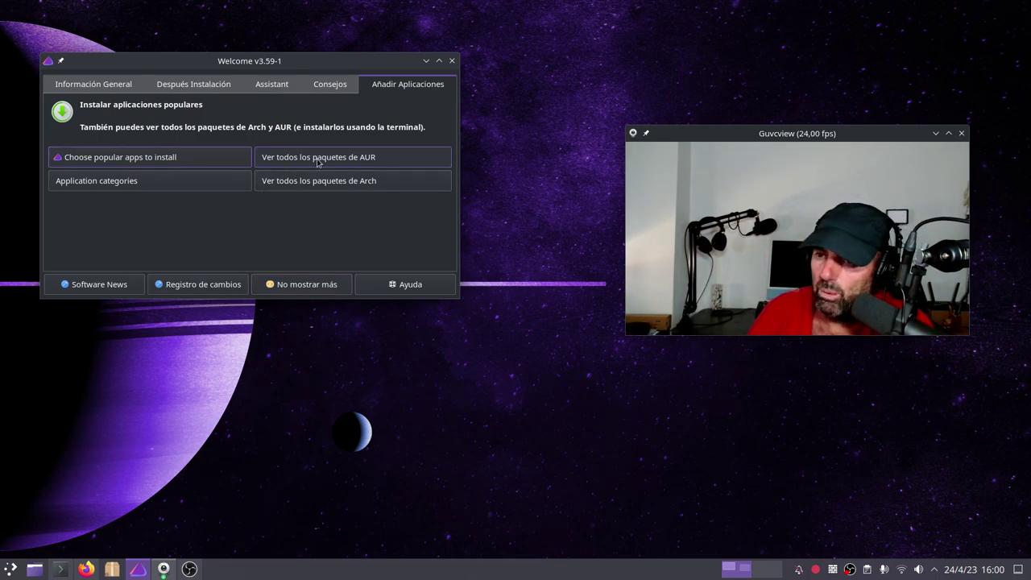
click(324, 184)
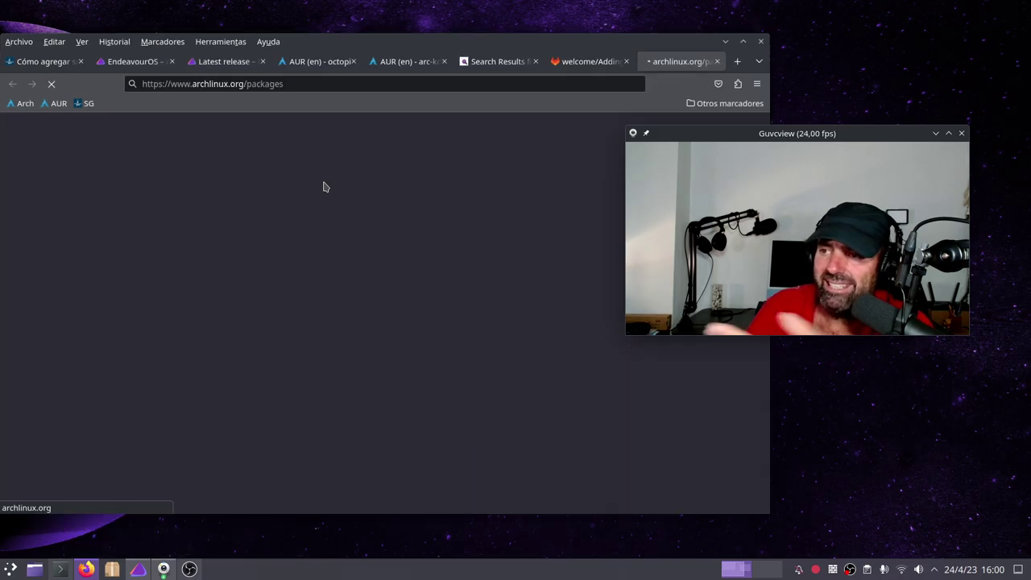
scroll(426, 340, down, 6)
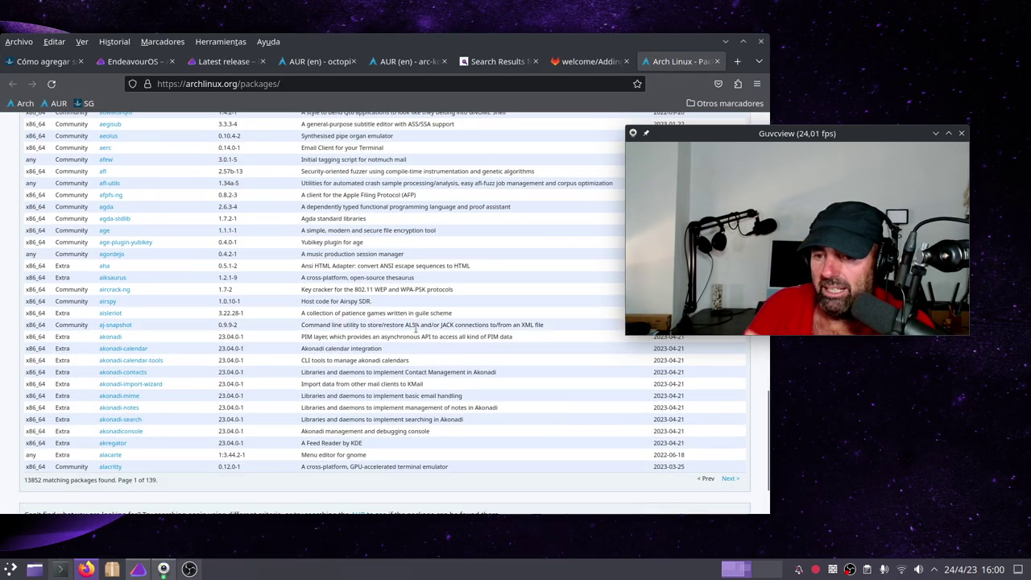
scroll(419, 331, up, 6)
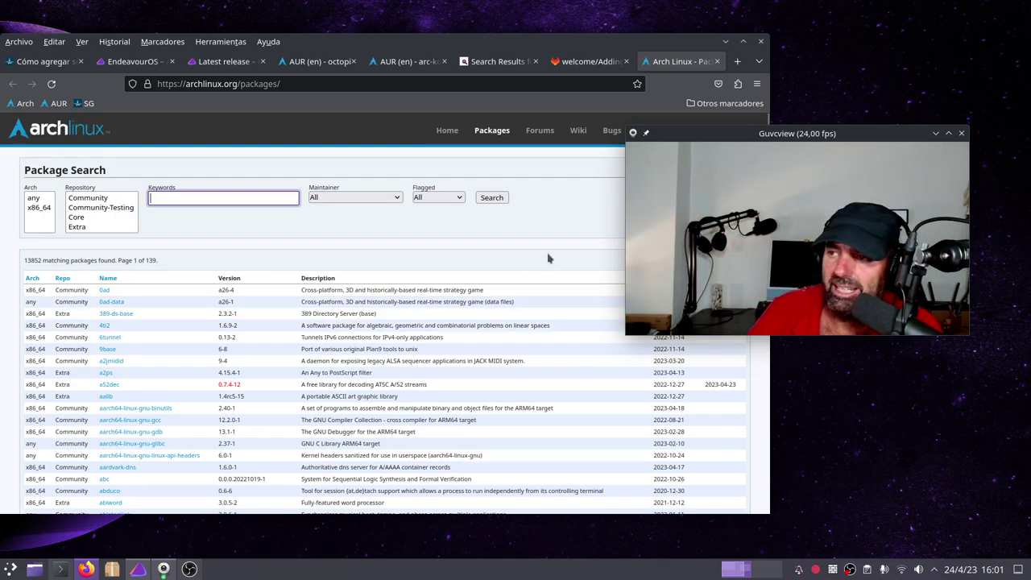
click(724, 42)
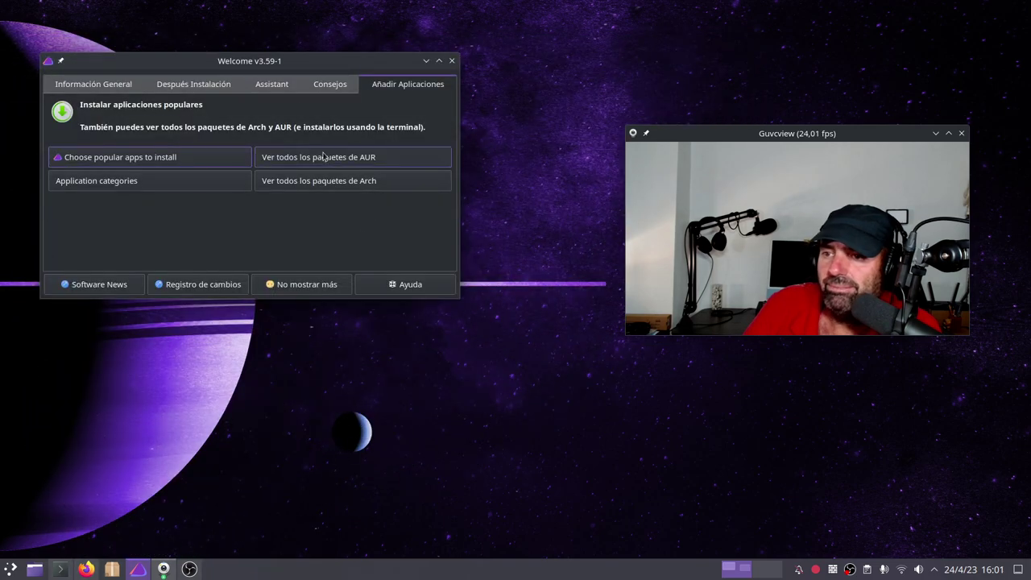
Step: Return Welcome to Después Instalación, shift its window slightly, and bring up the OBS window
click(195, 87)
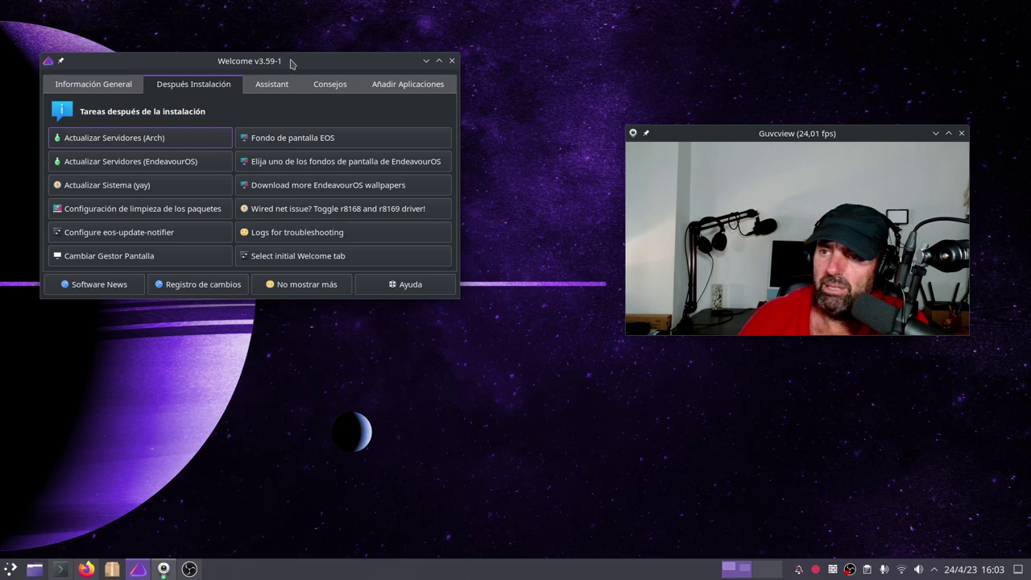
drag(292, 62, 328, 78)
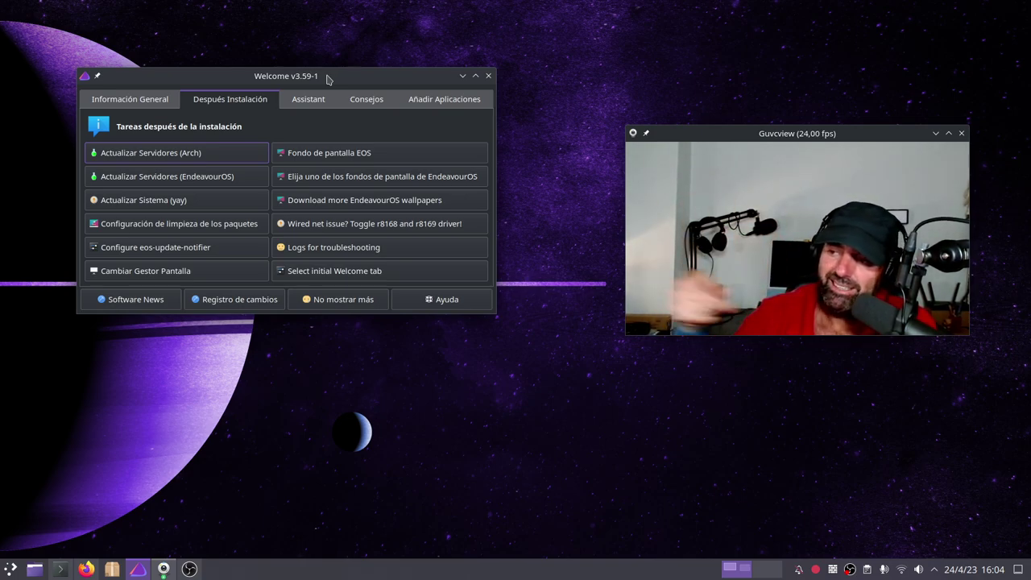
click(189, 569)
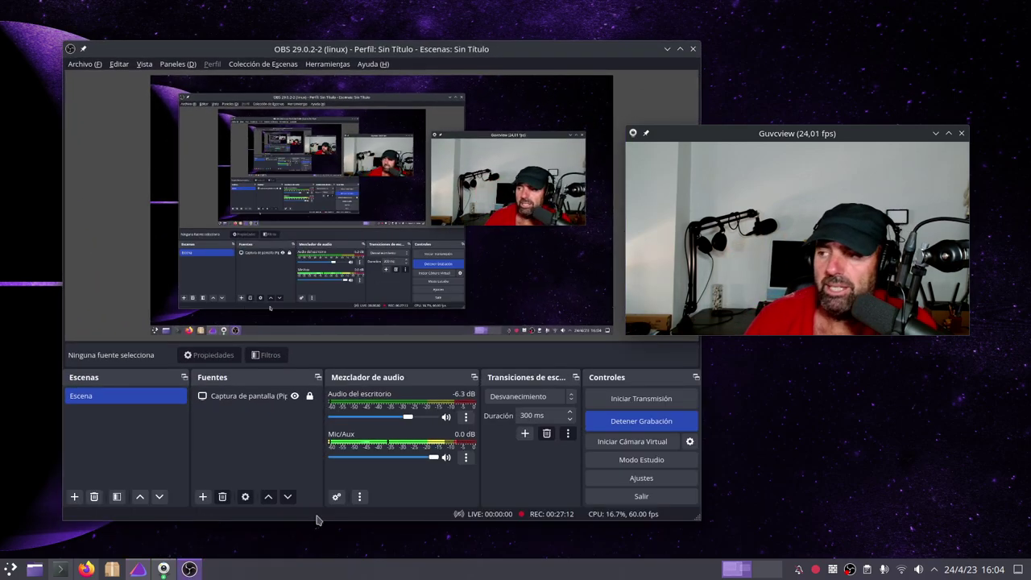